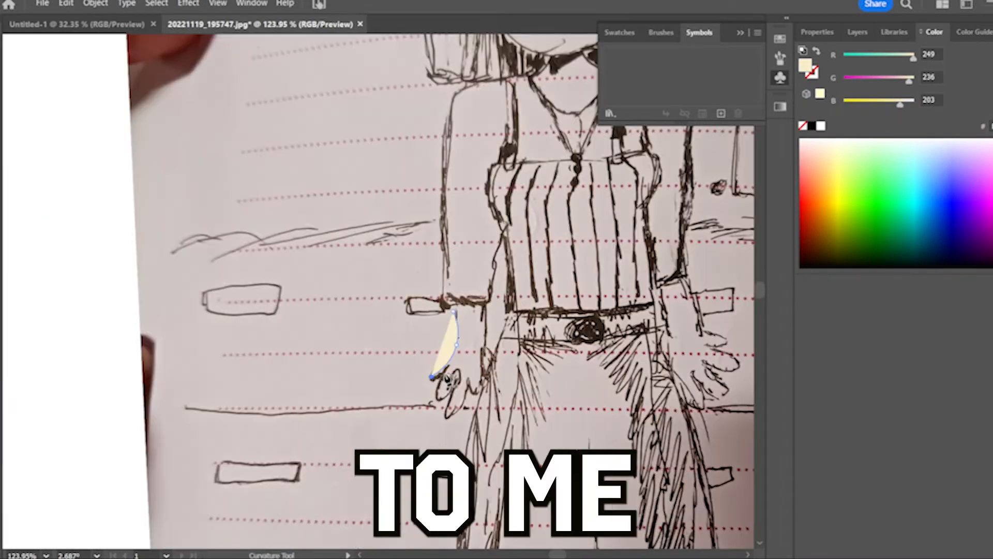
# Trace the girl's left-hand-side hand and wrist from the sketch as a closed cream shape with the Curvature tool
pyautogui.click(452, 394)
pyautogui.click(457, 370)
pyautogui.click(446, 413)
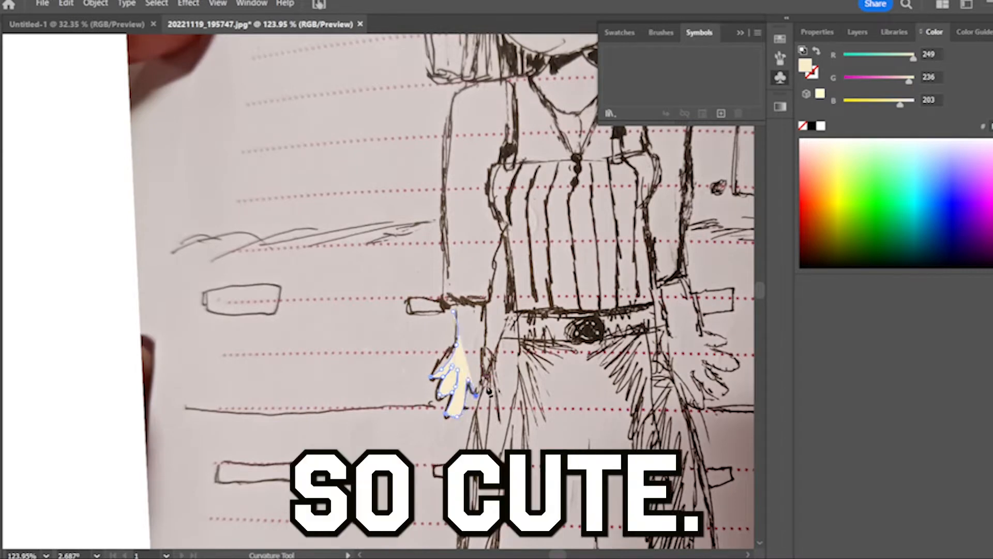
pyautogui.click(484, 366)
pyautogui.click(485, 308)
pyautogui.click(453, 312)
pyautogui.moveTo(453, 312); pyautogui.dragTo(456, 305)
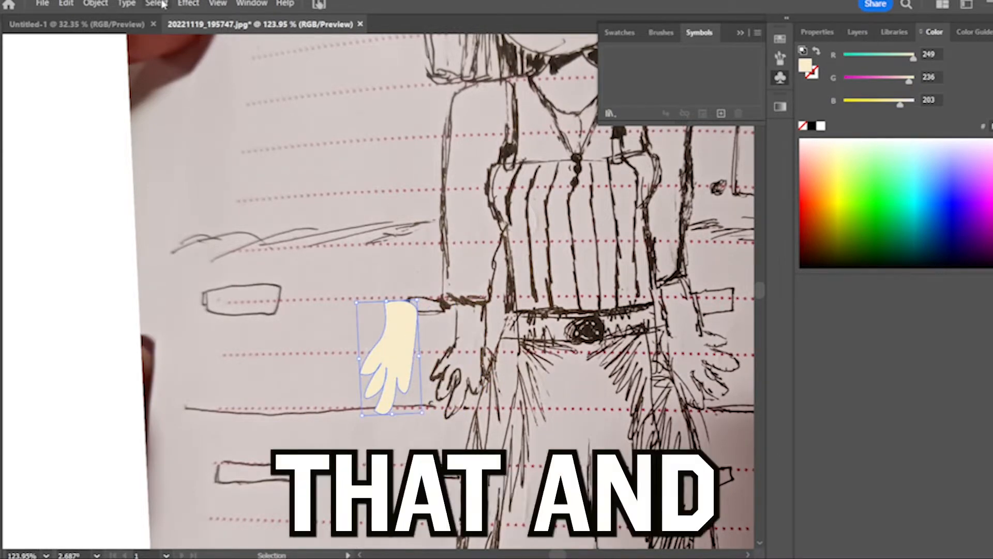
# Move the traced cream hand shape slightly closer to the sketched hand
pyautogui.click(96, 4)
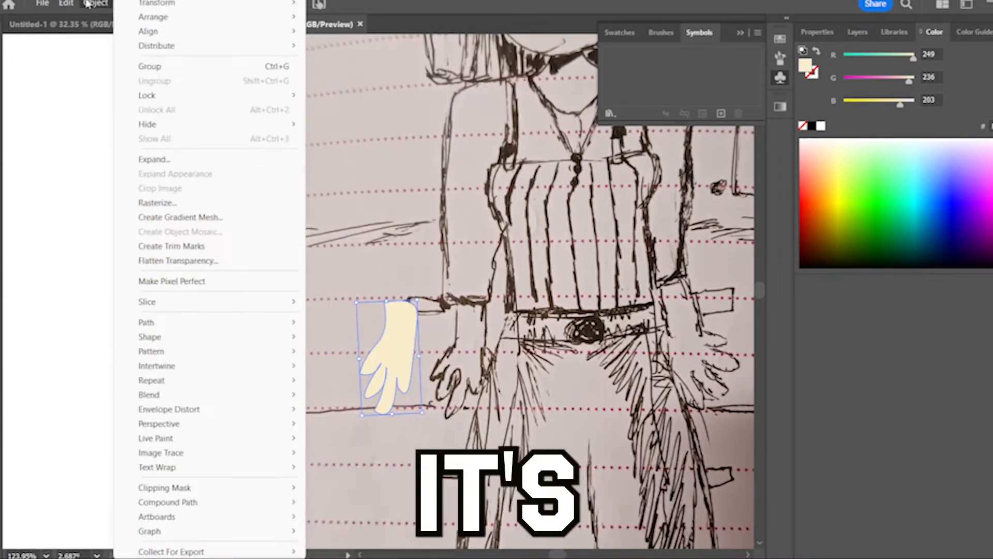
pyautogui.moveTo(71, 3)
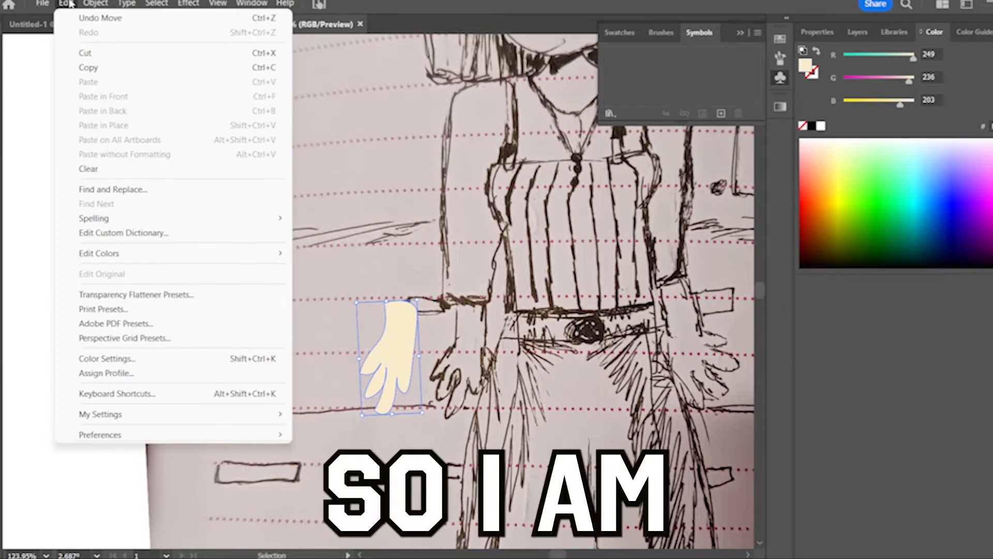
pyautogui.click(386, 337)
pyautogui.moveTo(386, 337); pyautogui.dragTo(403, 335)
pyautogui.click(95, 5)
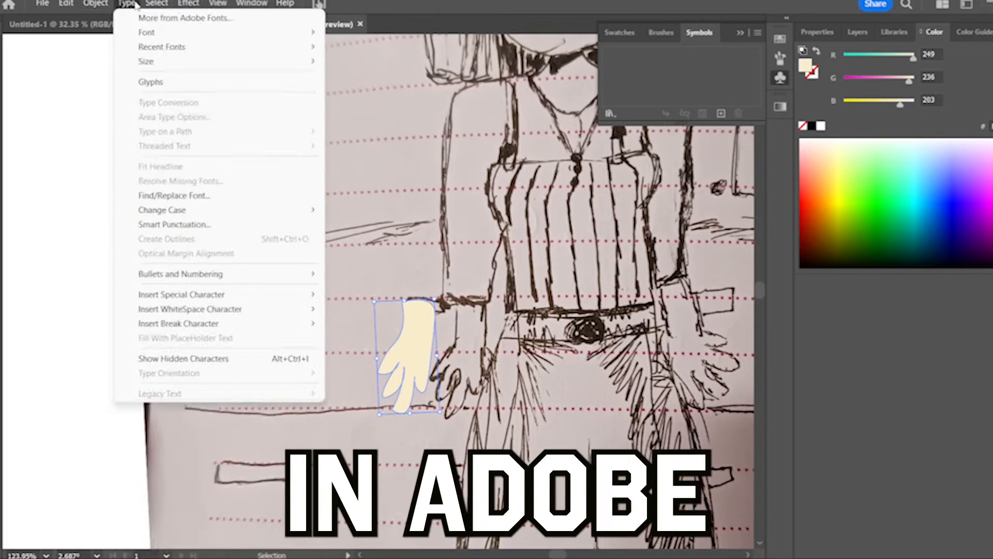
pyautogui.press('Escape')
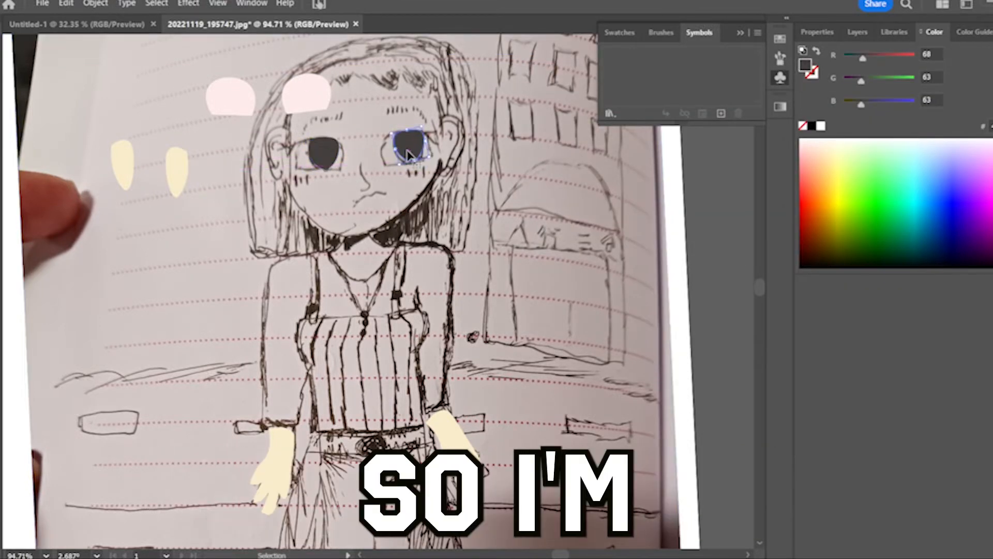
# Place the dark pupils on the two pale eye shapes and add a white star highlight to each
pyautogui.moveTo(251, 155); pyautogui.dragTo(256, 150)
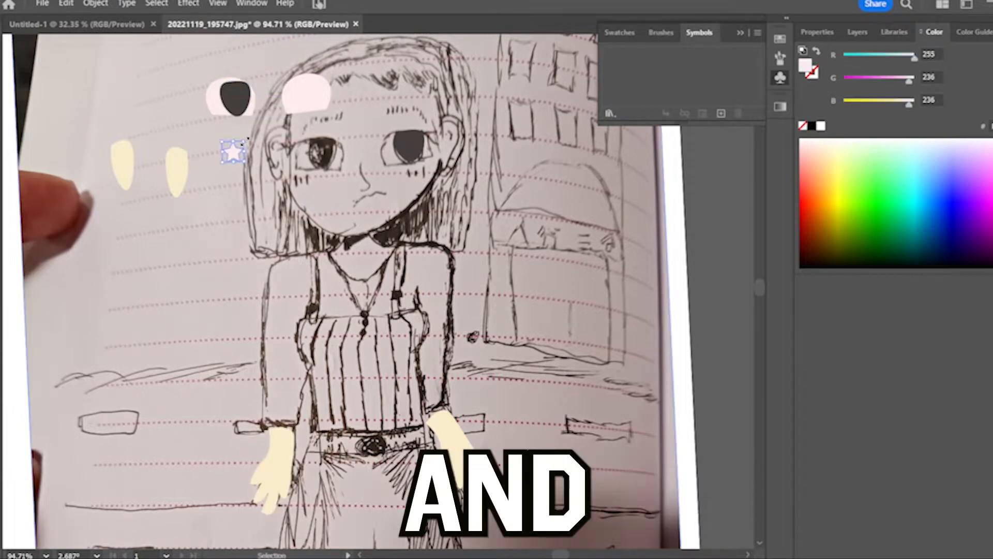
pyautogui.moveTo(232, 155); pyautogui.dragTo(237, 92)
pyautogui.click(177, 113)
pyautogui.moveTo(402, 152); pyautogui.dragTo(301, 98)
pyautogui.click(237, 164)
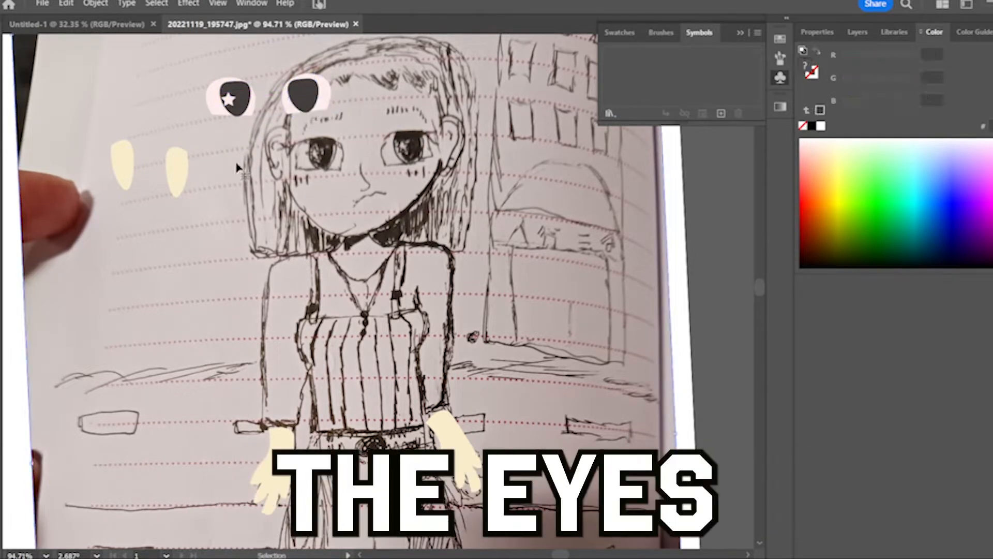
pyautogui.moveTo(228, 99); pyautogui.dragTo(296, 94)
pyautogui.click(267, 139)
# Reshape the dark pupil of the left eye into a rounder form with the Curvature tool
pyautogui.click(240, 111)
pyautogui.hotkey('shift', '`')
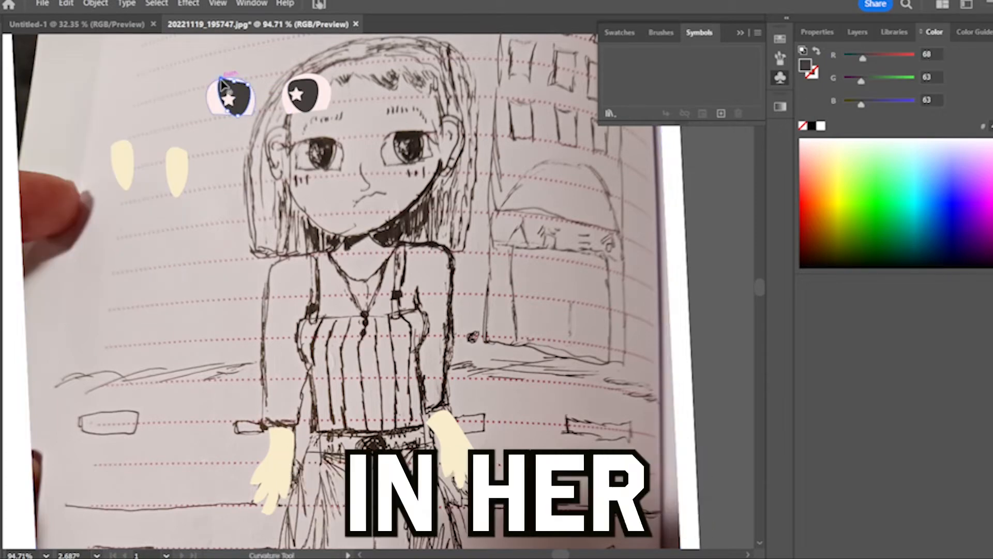
pyautogui.moveTo(227, 110); pyautogui.dragTo(230, 115)
pyautogui.hotkey('shift', '`')
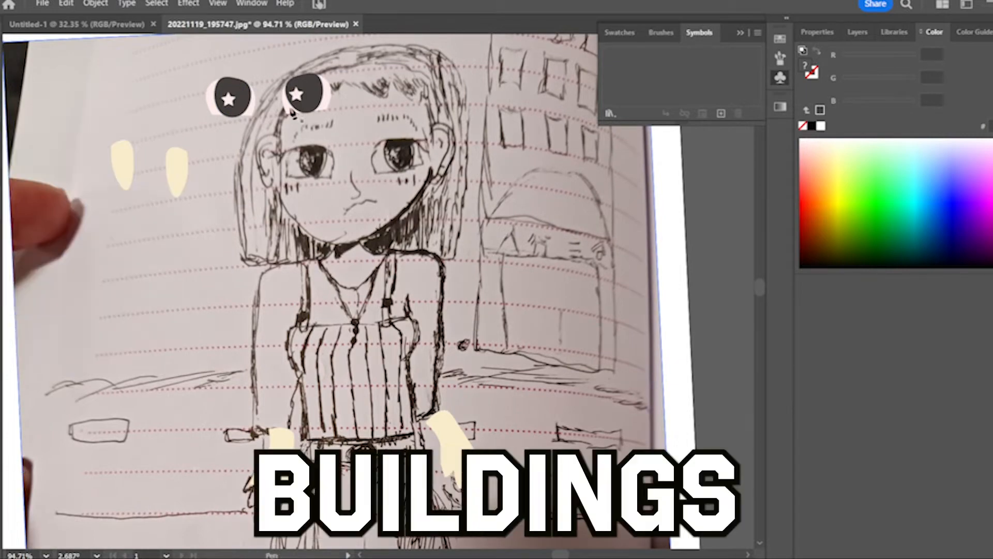
# Set the fill colour to the brown R 160, G 55, B 0 with no stroke
pyautogui.scroll(5, 350, 155)
pyautogui.scroll(-3, 351, 366)
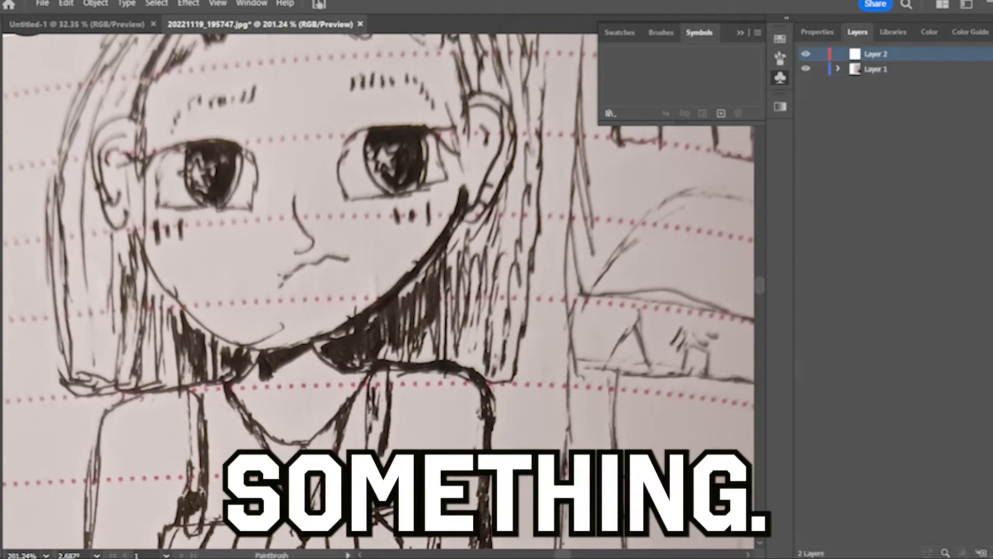
pyautogui.click(929, 32)
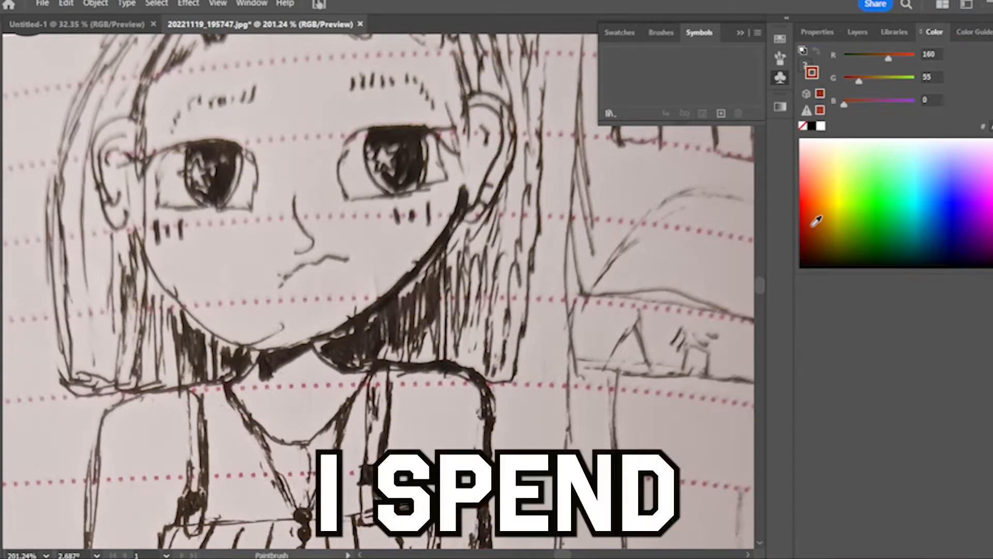
pyautogui.click(46, 555)
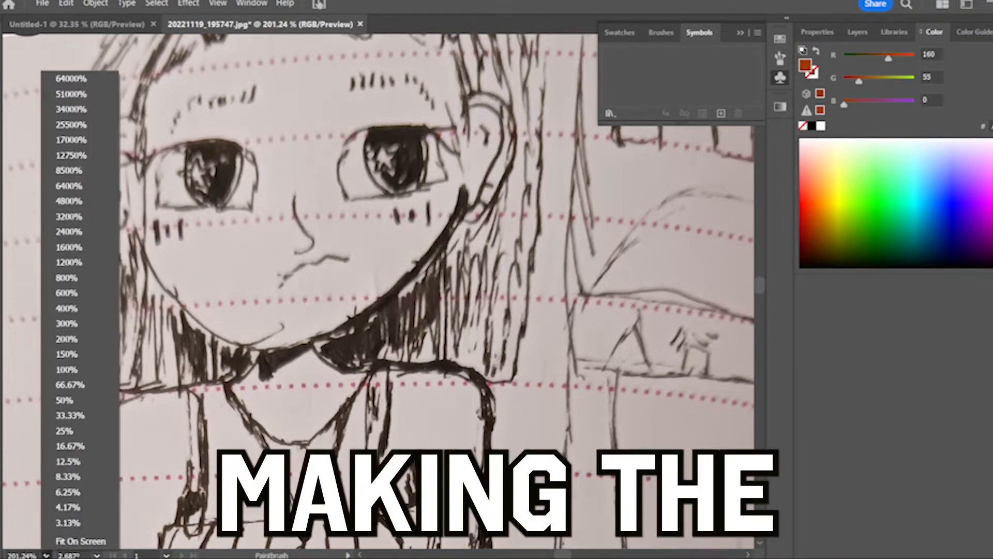
pyautogui.click(66, 369)
pyautogui.click(46, 555)
pyautogui.click(64, 400)
pyautogui.moveTo(373, 289)
pyautogui.mouseDown()
pyautogui.moveTo(344, 350)
pyautogui.moveTo(343, 300)
pyautogui.mouseUp()
pyautogui.click(822, 32)
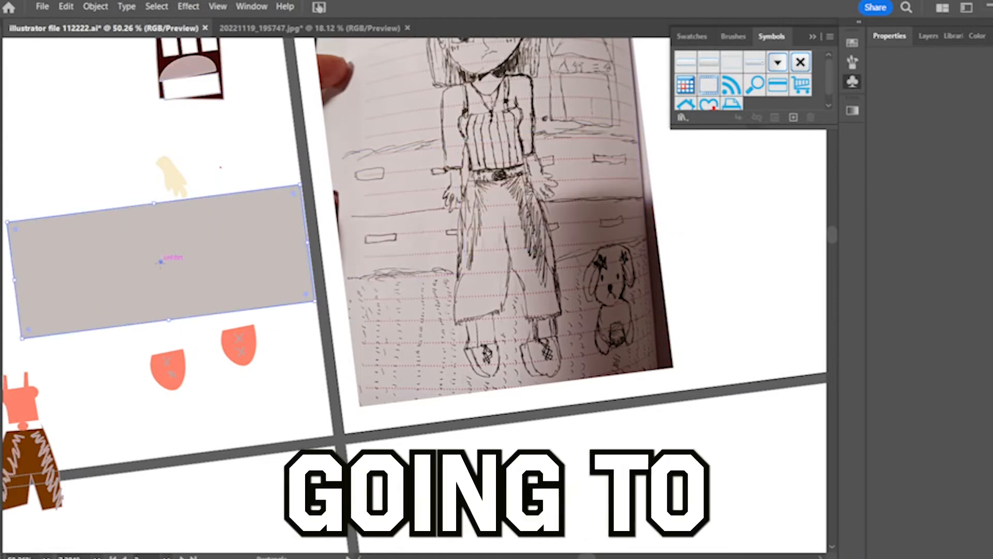
# Fill the road rectangle with darker grey and draw its yellow markings: a full-width centre line and a dash about 73 by 21 px
pyautogui.click(692, 36)
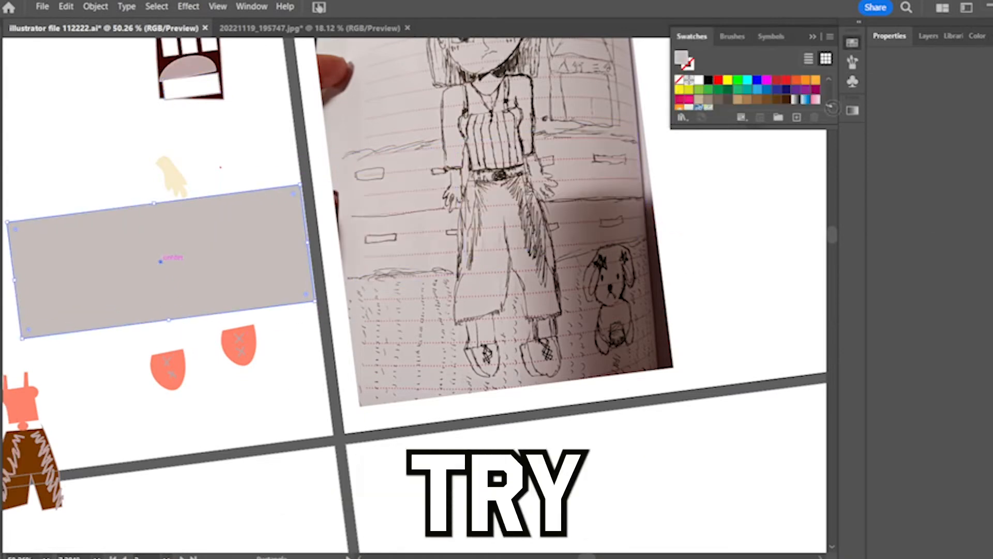
pyautogui.click(738, 92)
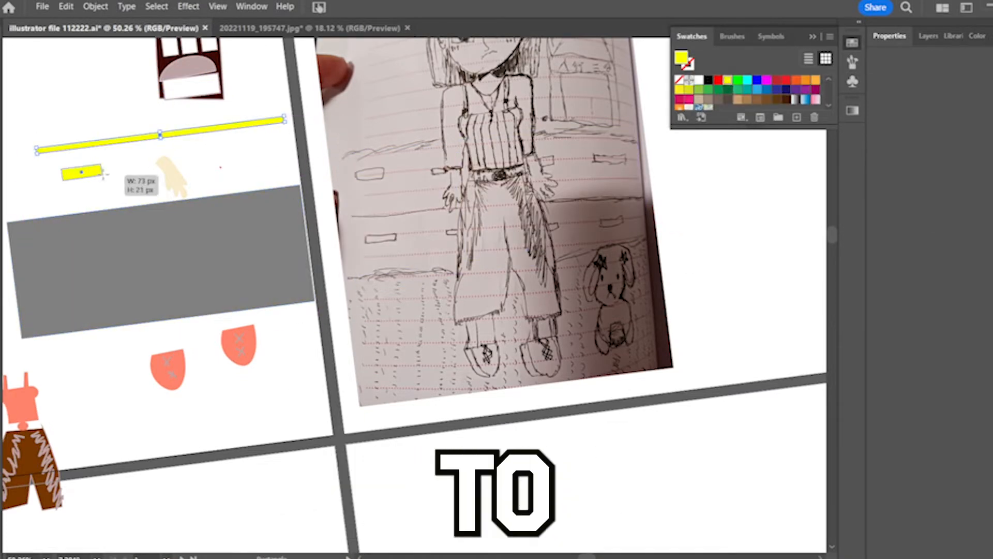
pyautogui.moveTo(107, 172)
pyautogui.mouseDown()
pyautogui.moveTo(144, 172)
pyautogui.moveTo(103, 173)
pyautogui.mouseUp()
pyautogui.moveTo(177, 134); pyautogui.dragTo(196, 257)
pyautogui.moveTo(56, 274); pyautogui.dragTo(15, 283)
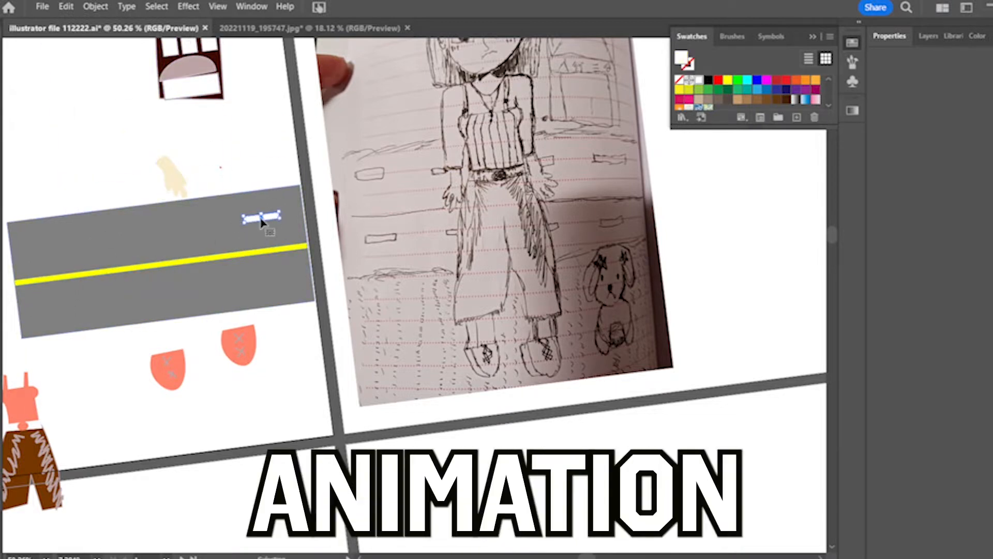
# Distribute white lane dashes along both road lanes, four above and four below the yellow centre line
pyautogui.moveTo(145, 236); pyautogui.dragTo(130, 237)
pyautogui.click(142, 237)
pyautogui.moveTo(200, 226); pyautogui.dragTo(192, 227)
pyautogui.moveTo(56, 244); pyautogui.dragTo(61, 309)
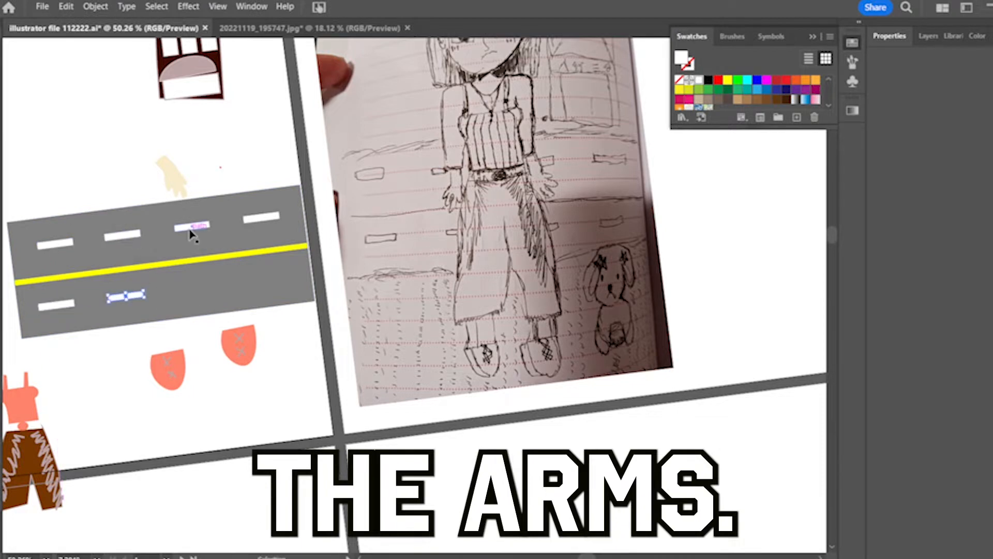
pyautogui.moveTo(192, 228); pyautogui.dragTo(194, 289)
pyautogui.moveTo(261, 218); pyautogui.dragTo(271, 274)
pyautogui.click(31, 157)
# Trace the girl's sweater with both sleeves from the sketch as a mauve shape and move it to the artboard with the other parts
pyautogui.scroll(-3, 216, 294)
pyautogui.hotkey('shift', '`')
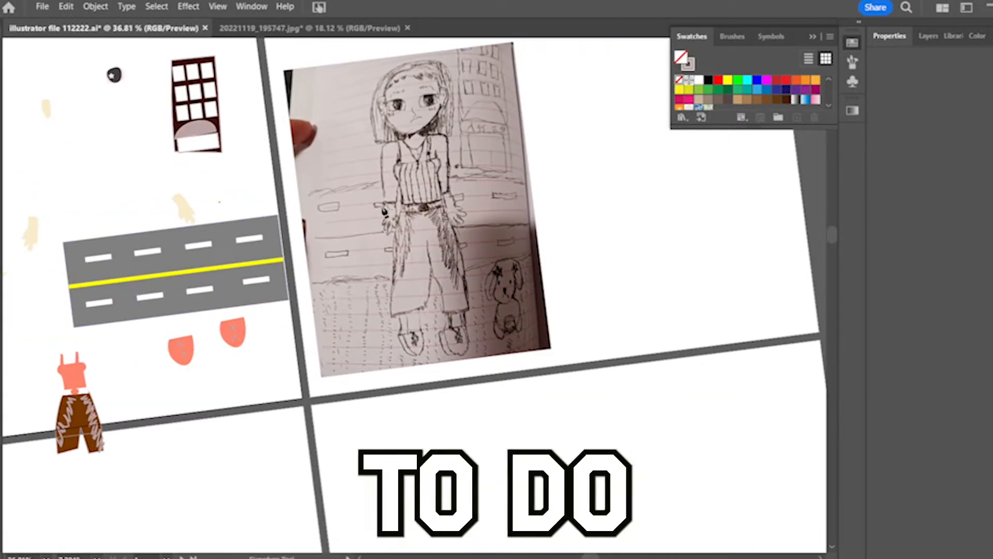
pyautogui.click(449, 190)
pyautogui.click(440, 193)
pyautogui.click(437, 171)
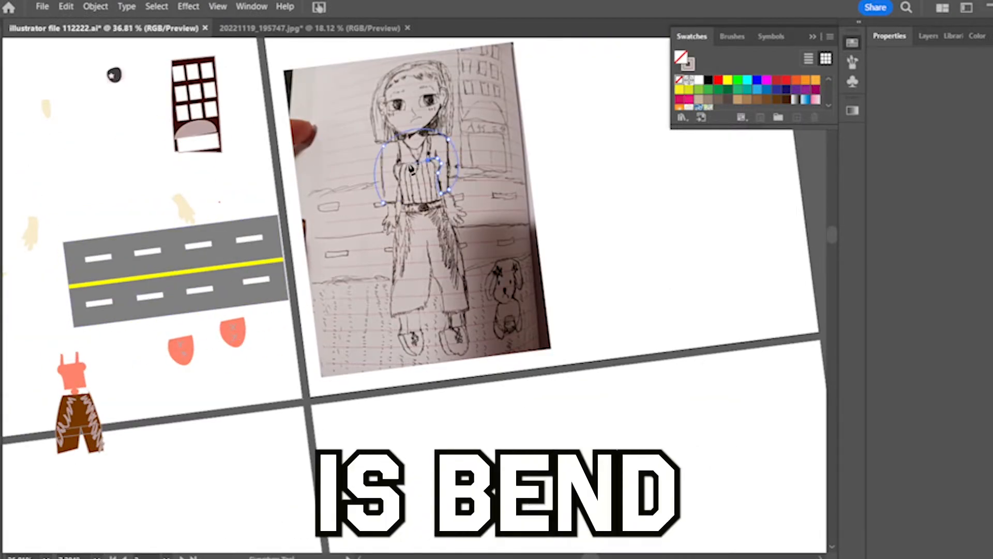
pyautogui.click(395, 176)
pyautogui.click(400, 189)
pyautogui.click(402, 202)
pyautogui.click(435, 200)
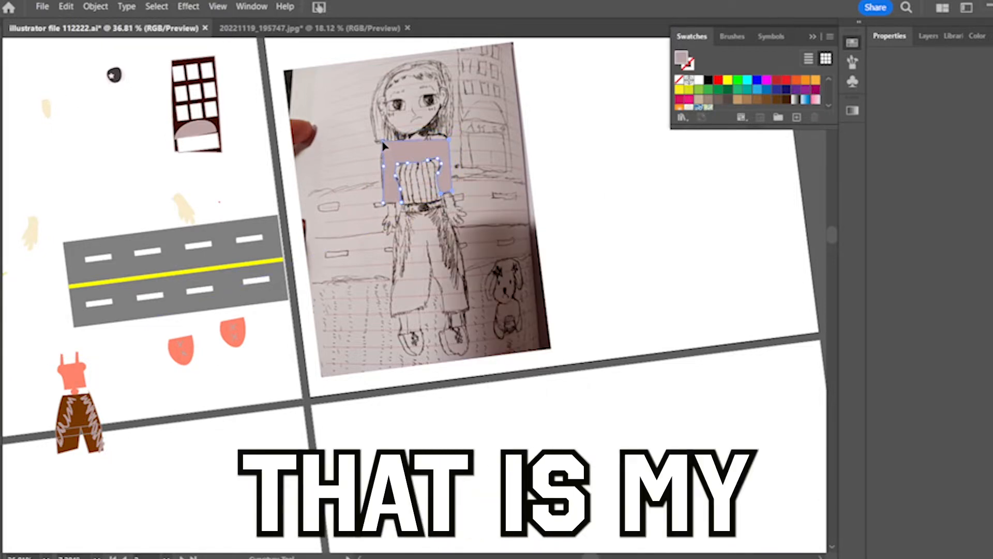
pyautogui.press('v')
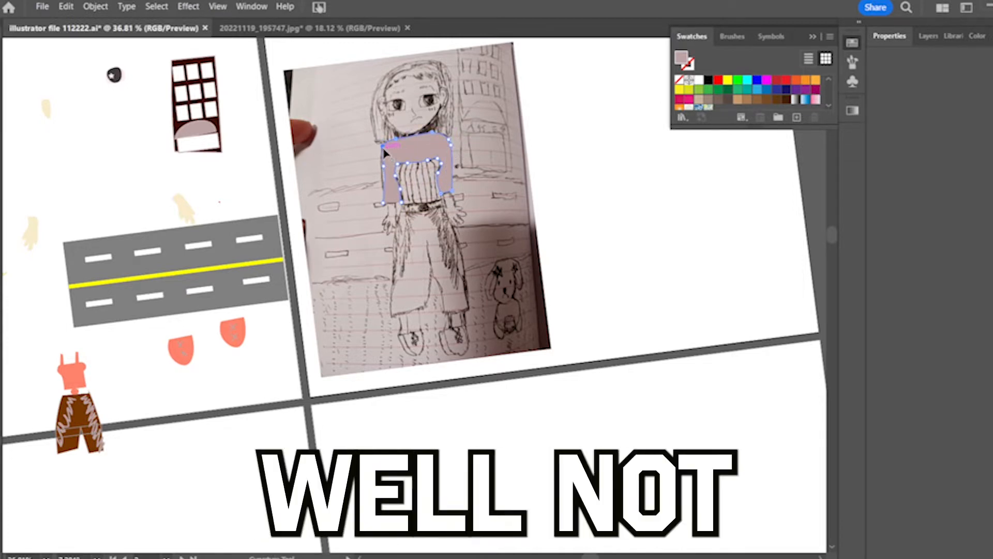
pyautogui.moveTo(395, 159); pyautogui.dragTo(73, 157)
pyautogui.press('i')
pyautogui.click(180, 208)
pyautogui.press('v')
pyautogui.hotkey('ctrl', 'z')
pyautogui.click(34, 195)
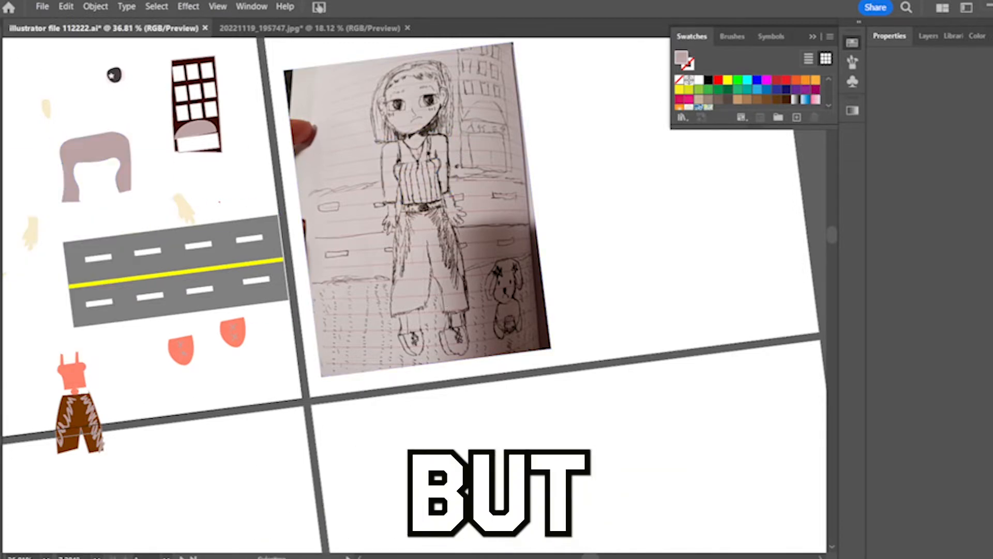
# Trace the girl's lower leg above one shoe in the hand's cream colour and duplicate it onto the other leg
pyautogui.press('i')
pyautogui.click(32, 230)
pyautogui.hotkey('shift', '`')
pyautogui.click(420, 331)
pyautogui.click(401, 336)
pyautogui.click(399, 317)
pyautogui.doubleClick(420, 330)
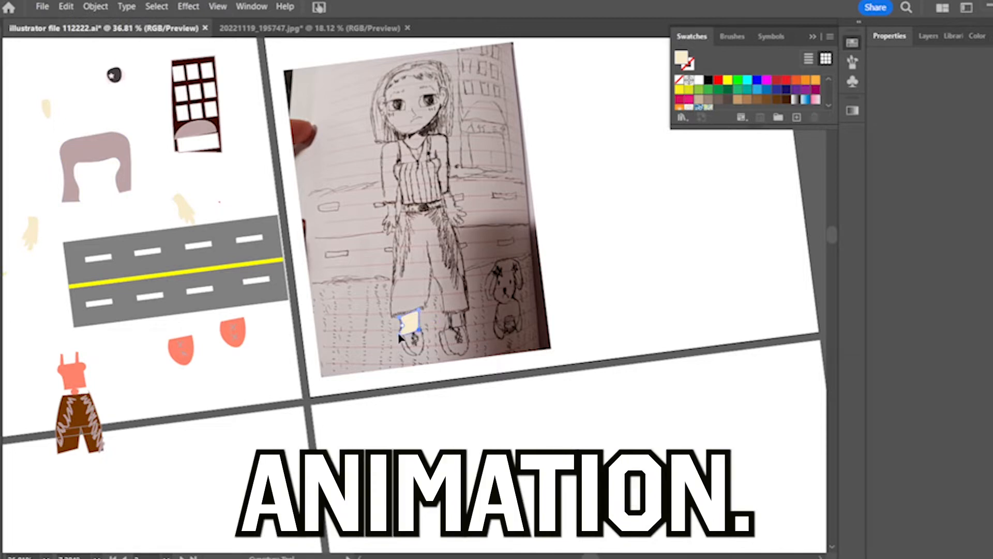
pyautogui.press('v')
pyautogui.keyDown('alt'); pyautogui.moveTo(412, 323); pyautogui.dragTo(460, 322); pyautogui.keyUp('alt')
pyautogui.click(1, 129)
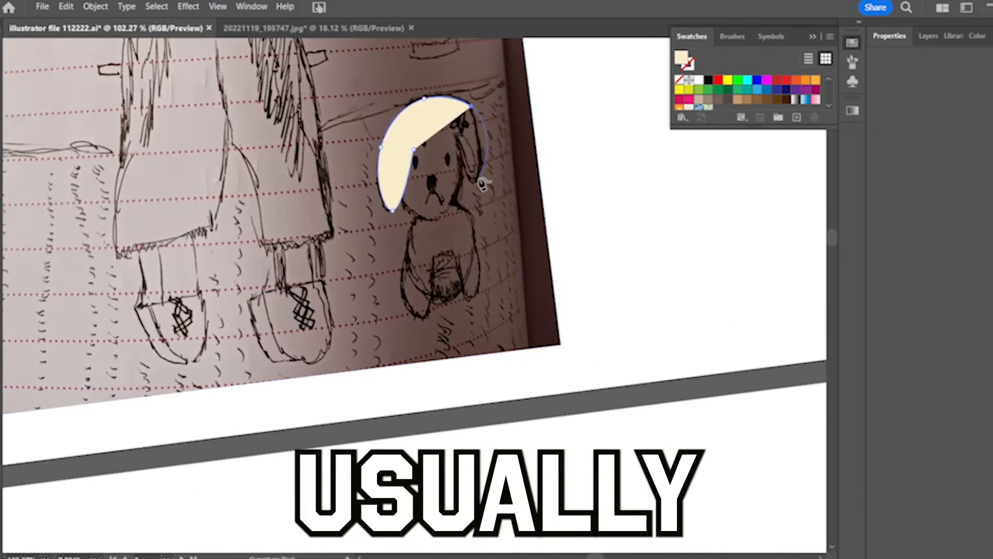
# Trace the sketched dog's whole silhouette, including ears and paws, as one closed cream shape
pyautogui.click(448, 211)
pyautogui.click(458, 172)
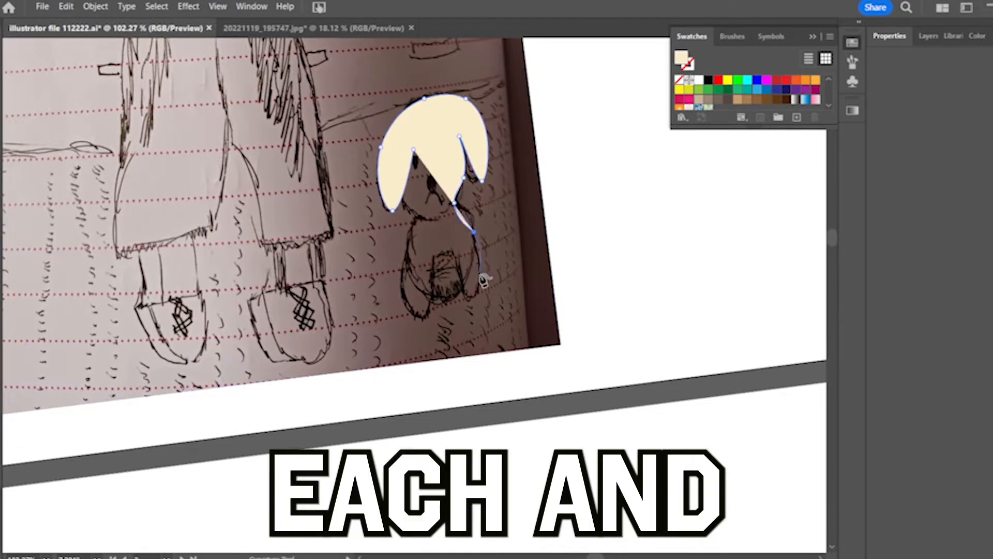
pyautogui.moveTo(428, 297); pyautogui.dragTo(428, 325)
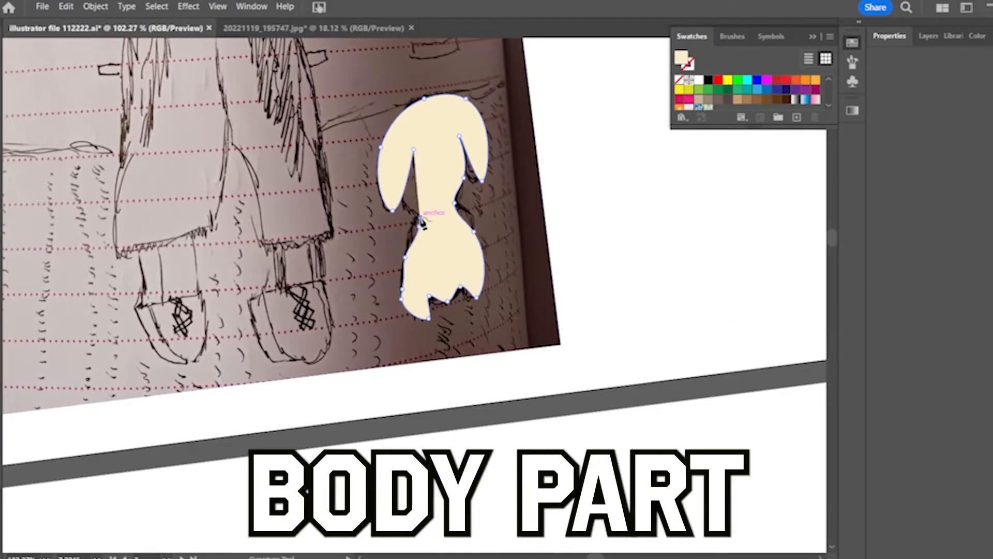
pyautogui.click(420, 219)
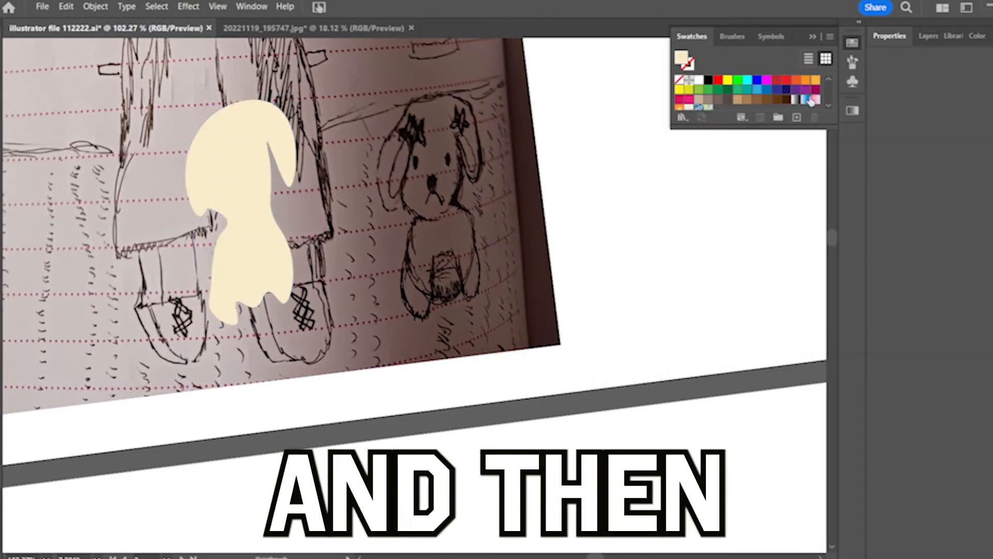
# Brush the dog's eyes, nose and mouth in dark brown and outline a red star beside each ear
pyautogui.click(366, 29)
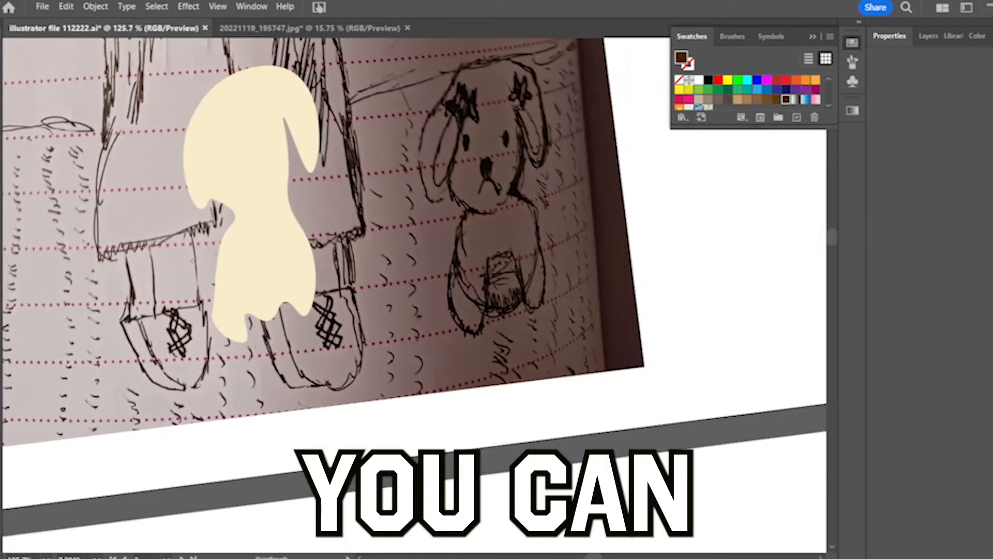
pyautogui.click(786, 99)
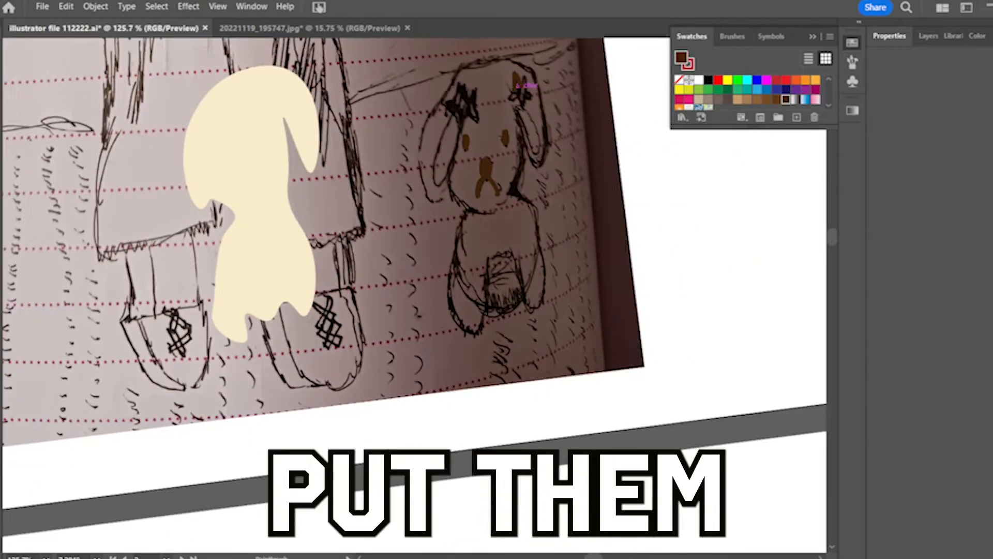
pyautogui.moveTo(462, 87); pyautogui.dragTo(460, 87)
pyautogui.press('i')
pyautogui.click(427, 230)
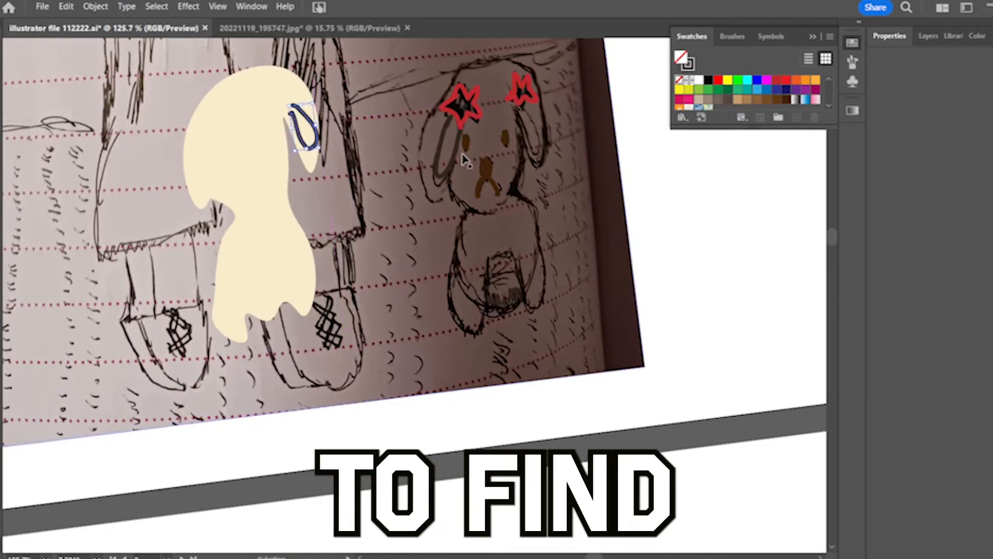
# Arrange the red stars, paw marks and mouth on the cream dog silhouette
pyautogui.moveTo(459, 102); pyautogui.dragTo(212, 117)
pyautogui.moveTo(522, 89); pyautogui.dragTo(269, 111)
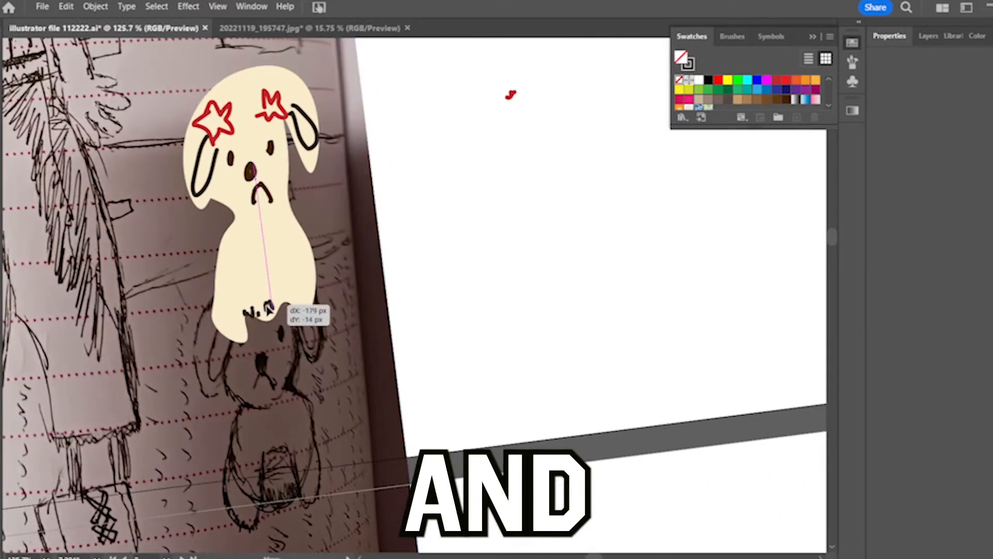
pyautogui.moveTo(278, 299); pyautogui.dragTo(279, 298)
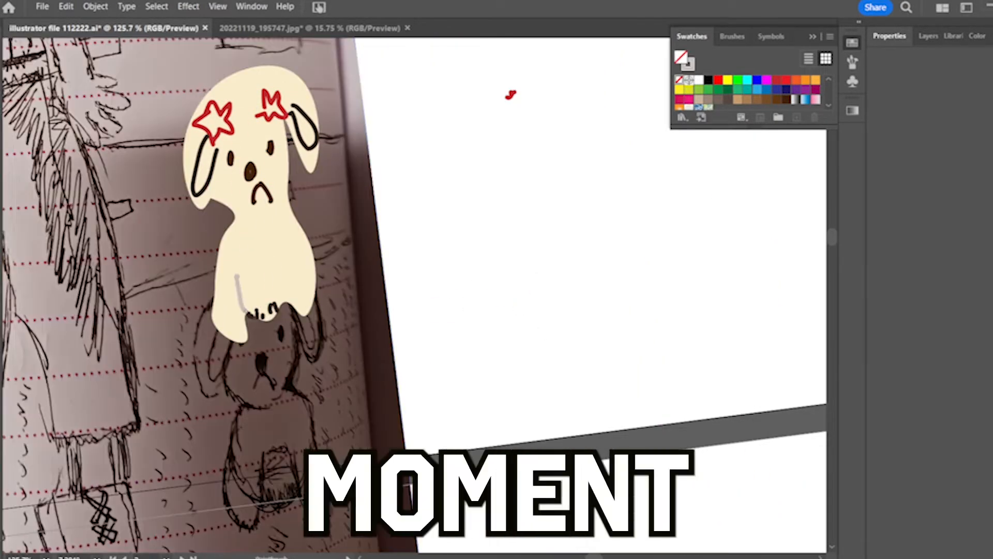
pyautogui.press('v')
pyautogui.moveTo(268, 199); pyautogui.dragTo(260, 190)
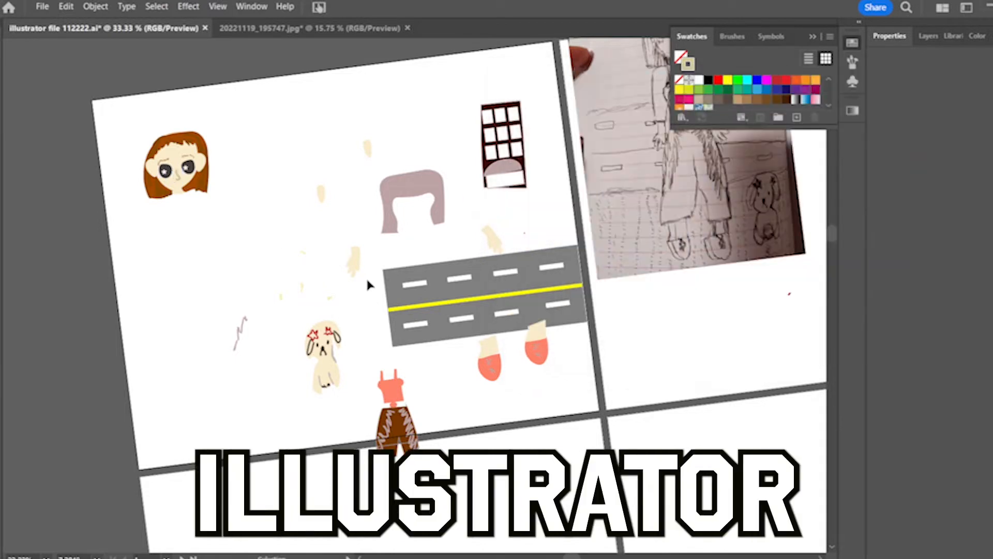
# Assemble the girl's sweater, top and trousers beneath her head
pyautogui.moveTo(189, 272); pyautogui.dragTo(204, 249)
pyautogui.rightClick(177, 188)
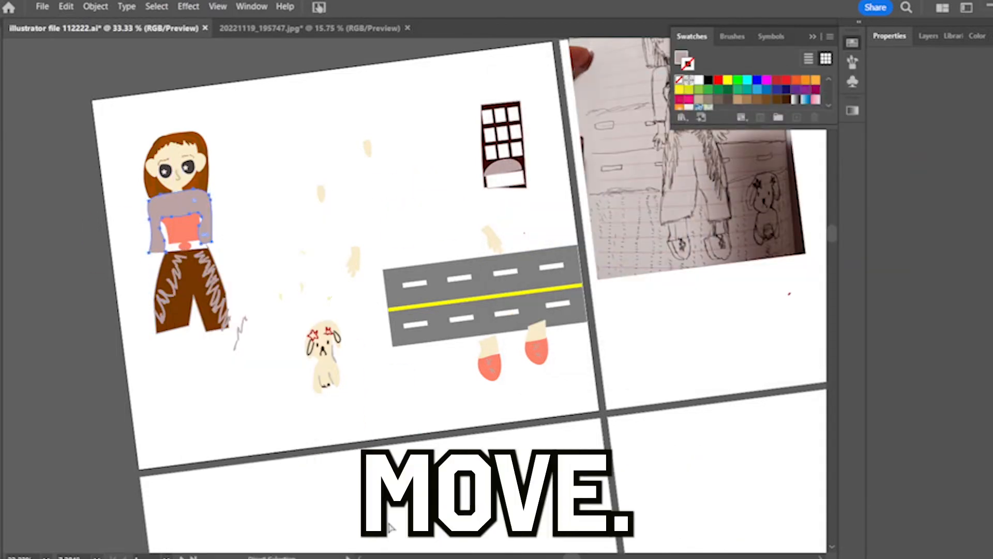
# Send the grey sweater behind the coral top and attach the first coral-shoed foot beneath the girl's trousers
pyautogui.hotkey('ctrl', '[')
pyautogui.click(271, 255)
pyautogui.moveTo(469, 333)
pyautogui.mouseDown()
pyautogui.moveTo(509, 384)
pyautogui.moveTo(173, 349)
pyautogui.mouseUp()
# Delete the stray grey squiggle beside the trouser hem
pyautogui.click(244, 318)
pyautogui.press('Delete')
pyautogui.click(237, 338)
pyautogui.press('Delete')
# Attach the remaining foot beneath the trousers and both hands at the sweater's sleeve ends
pyautogui.moveTo(521, 335); pyautogui.dragTo(555, 366)
pyautogui.moveTo(547, 359); pyautogui.dragTo(230, 365)
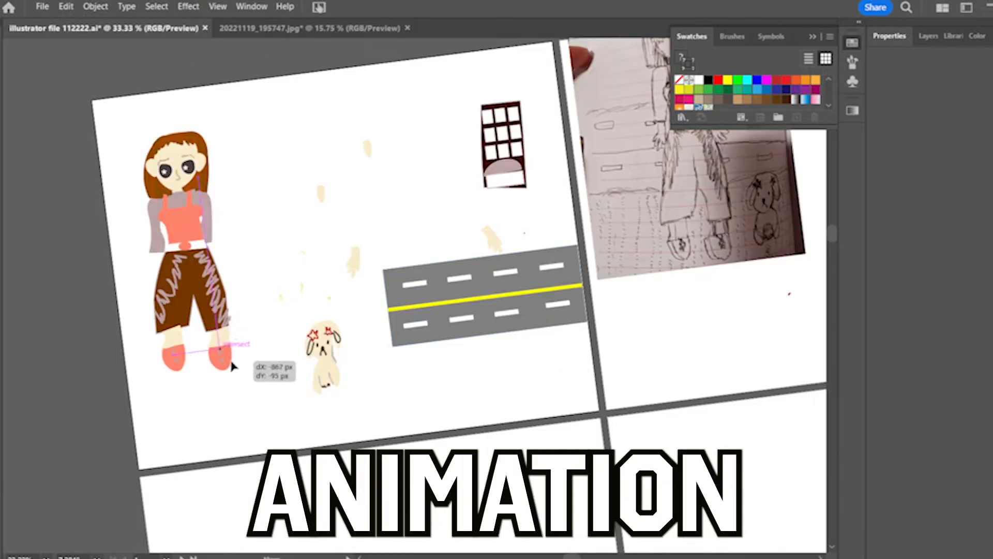
pyautogui.moveTo(355, 259); pyautogui.dragTo(152, 263)
pyautogui.moveTo(490, 238); pyautogui.dragTo(213, 253)
# Move an inner-ear line from the loose parts onto the girl's ear on the right side of her face and enlarge it slightly
pyautogui.click(302, 287)
pyautogui.hotkey('ctrl', '=')
pyautogui.hotkey('ctrl', '=')
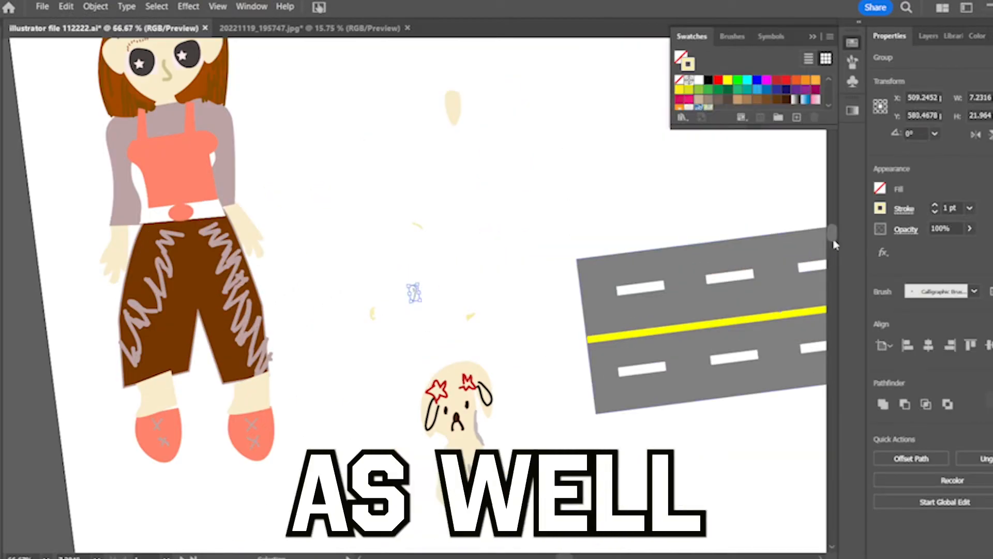
pyautogui.moveTo(833, 240); pyautogui.dragTo(833, 234)
pyautogui.moveTo(414, 404)
pyautogui.mouseDown()
pyautogui.moveTo(304, 150)
pyautogui.moveTo(216, 153)
pyautogui.mouseUp()
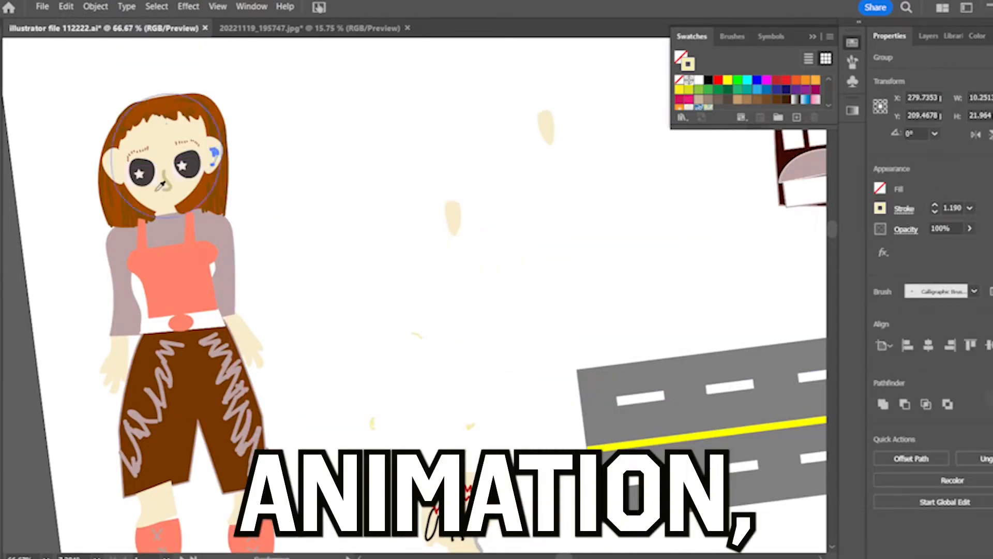
pyautogui.click(360, 402)
# Move the other loose inner-ear line into the girl's opposite ear and fit it there
pyautogui.rightClick(76, 199)
pyautogui.moveTo(115, 430)
pyautogui.moveTo(372, 424)
pyautogui.mouseDown()
pyautogui.moveTo(74, 196)
pyautogui.moveTo(111, 160)
pyautogui.moveTo(128, 179)
pyautogui.moveTo(121, 173)
pyautogui.mouseUp()
pyautogui.click(268, 430)
pyautogui.rightClick(119, 168)
pyautogui.click(332, 382)
pyautogui.click(114, 164)
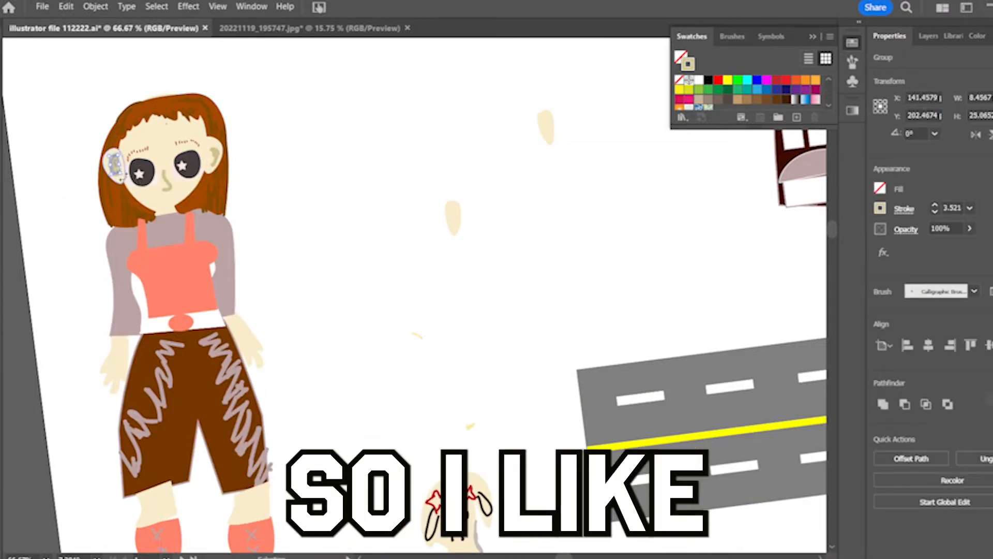
pyautogui.click(310, 207)
# Reduce the stroke weight of the inner-ear lines in both ears
pyautogui.click(115, 164)
pyautogui.click(935, 212)
pyautogui.click(213, 157)
pyautogui.click(935, 212)
pyautogui.click(276, 160)
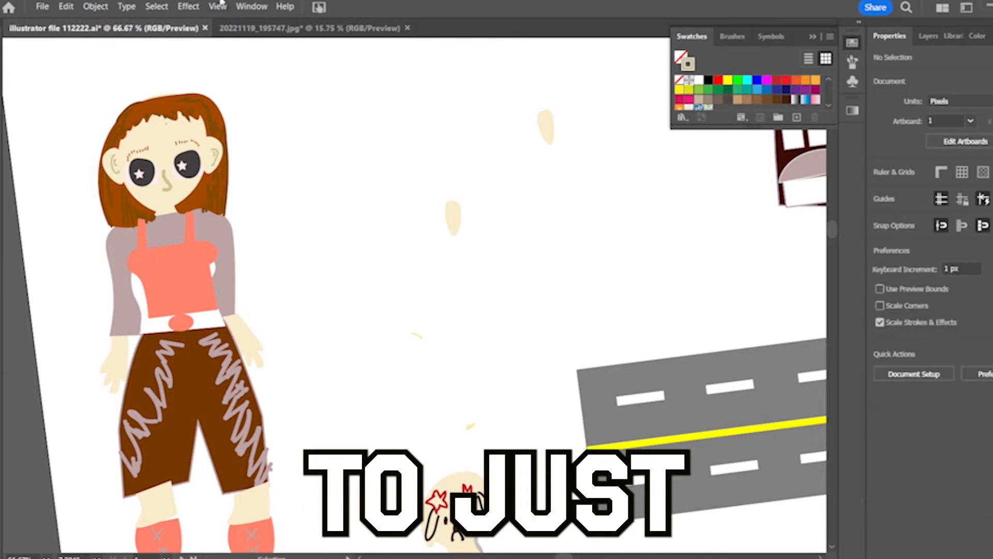
pyautogui.click(218, 6)
pyautogui.click(243, 23)
pyautogui.hotkey('ctrl', '-')
pyautogui.hotkey('ctrl', '-')
pyautogui.press('a')
pyautogui.hotkey('ctrl', '+')
pyautogui.hotkey('ctrl', '+')
pyautogui.click(246, 7)
pyautogui.click(243, 23)
pyautogui.press('v')
pyautogui.scroll(-3, 307, 269)
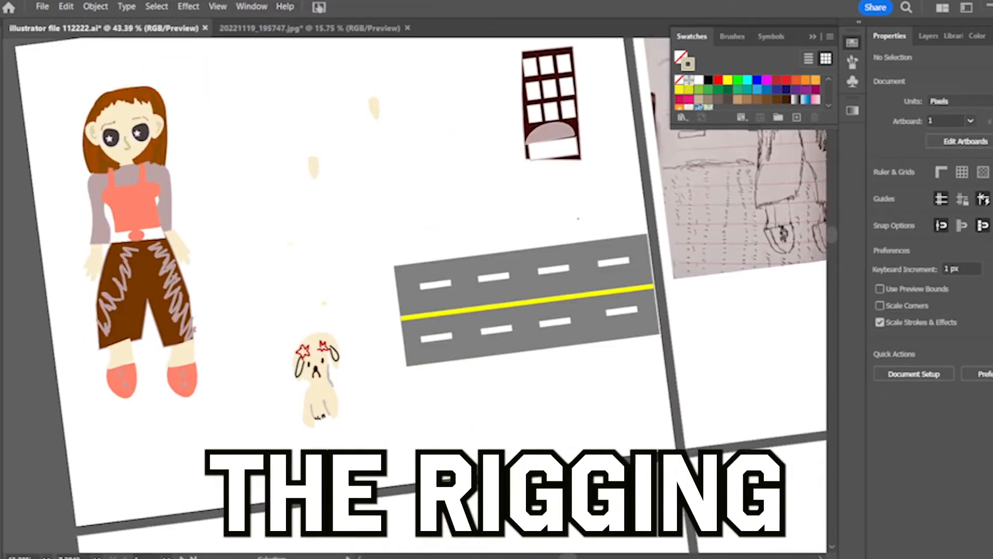
pyautogui.scroll(3, 724, 206)
# Enlarge the sketch photo out to its artboard's corner and lock it
pyautogui.click(621, 311)
pyautogui.moveTo(151, 188); pyautogui.dragTo(24, 106)
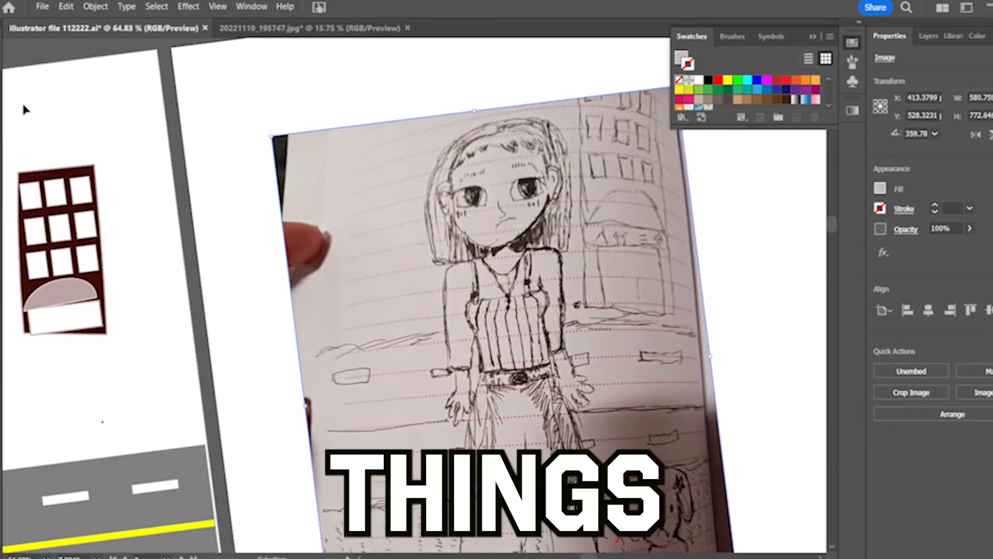
pyautogui.moveTo(273, 133); pyautogui.dragTo(173, 31)
pyautogui.hotkey('ctrl', '2')
# Brush the sketched mouth as a wavy dark pink line, fit it onto the girl's face and thin its stroke
pyautogui.press('b')
pyautogui.click(689, 100)
pyautogui.moveTo(490, 152); pyautogui.dragTo(521, 146)
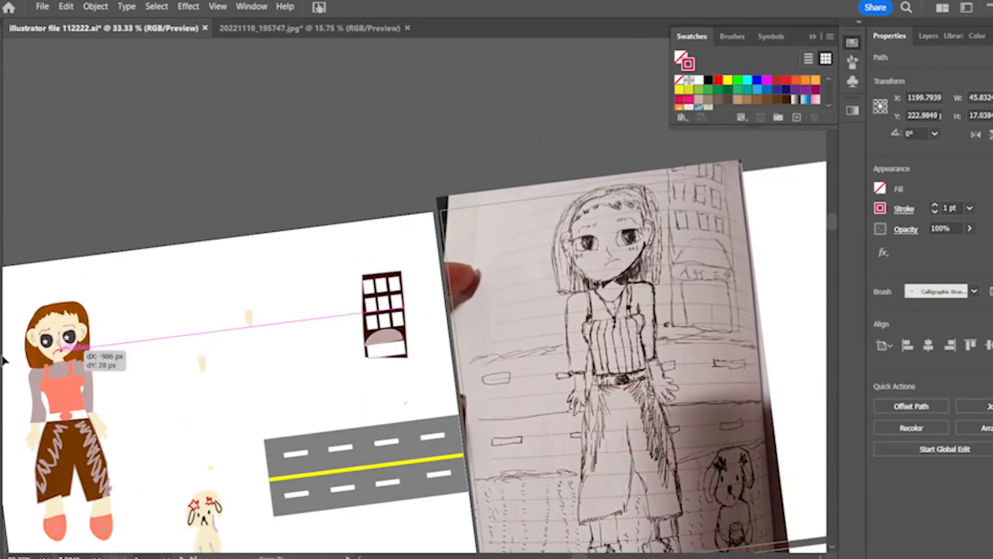
pyautogui.click(934, 211)
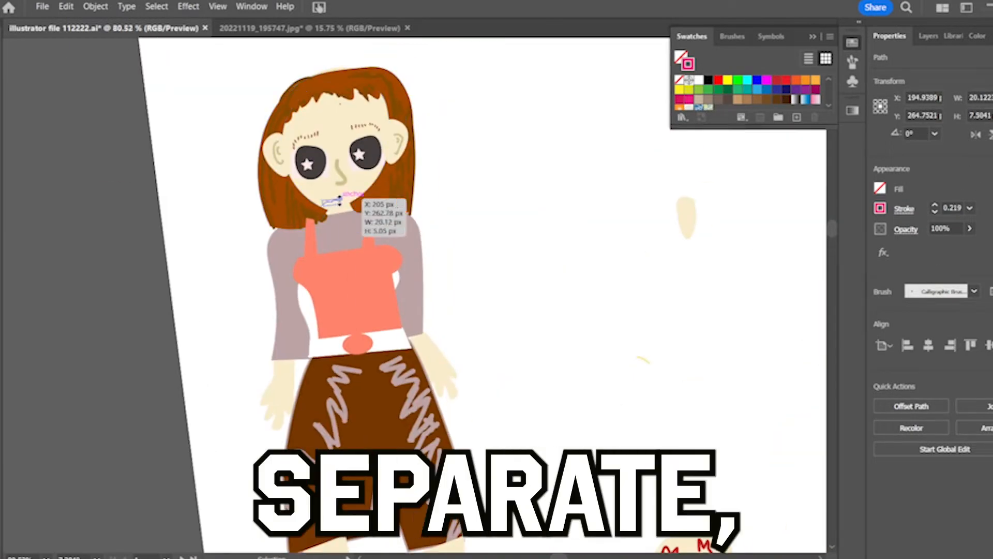
pyautogui.click(466, 202)
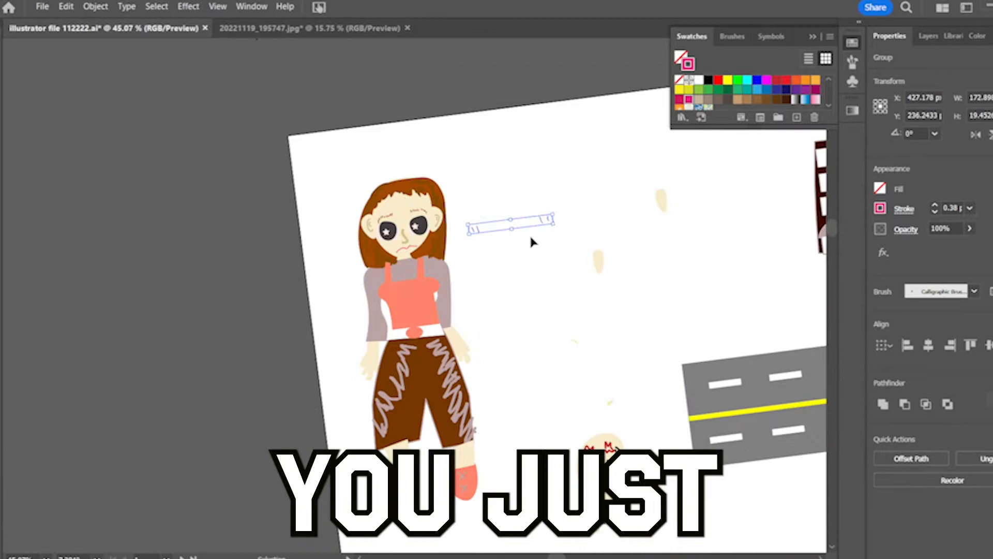
# Place thin pink 0.1 pt marks beneath the girl's eyes and lay vertical pink stripes over her coral top
pyautogui.moveTo(532, 239); pyautogui.dragTo(457, 243)
pyautogui.click(935, 212)
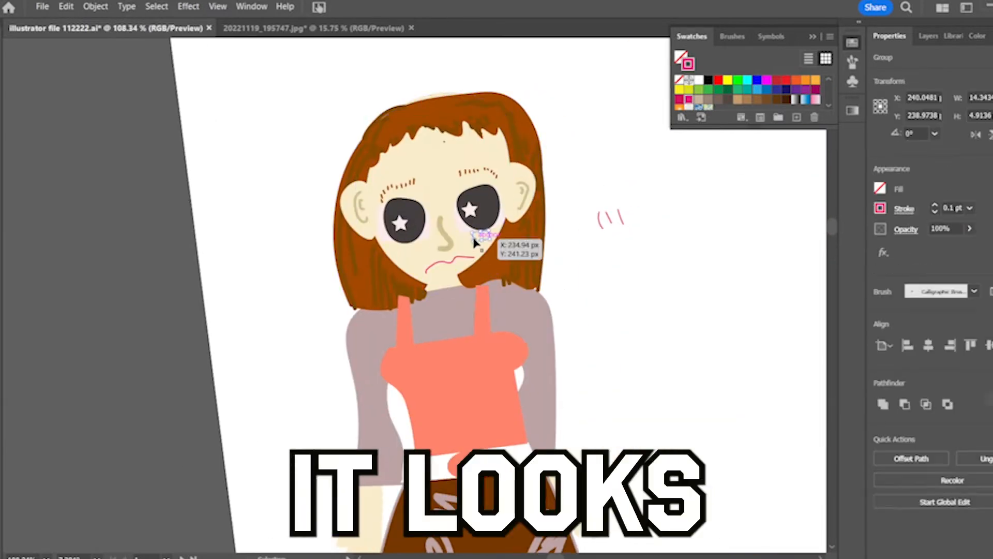
pyautogui.scroll(4, 388, 307)
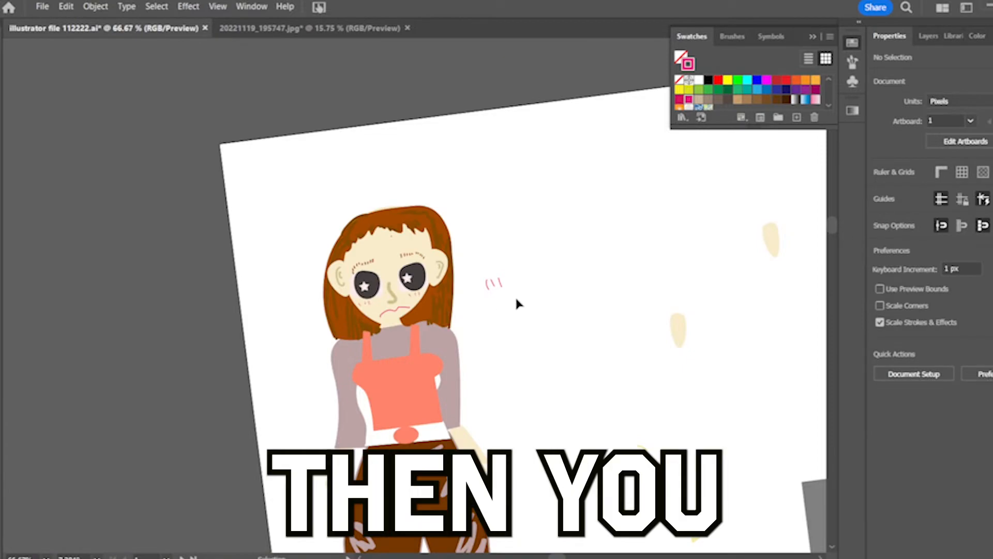
pyautogui.click(494, 282)
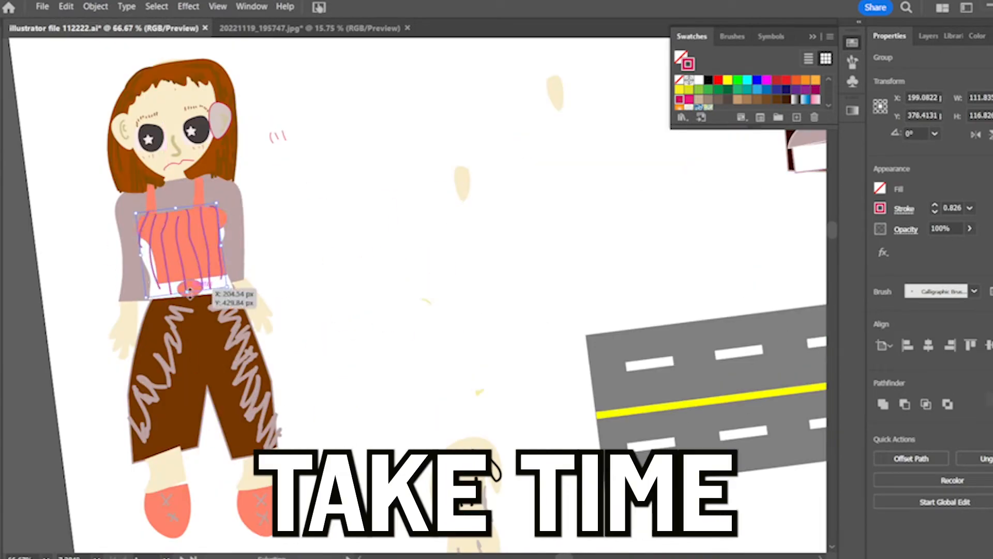
pyautogui.click(321, 250)
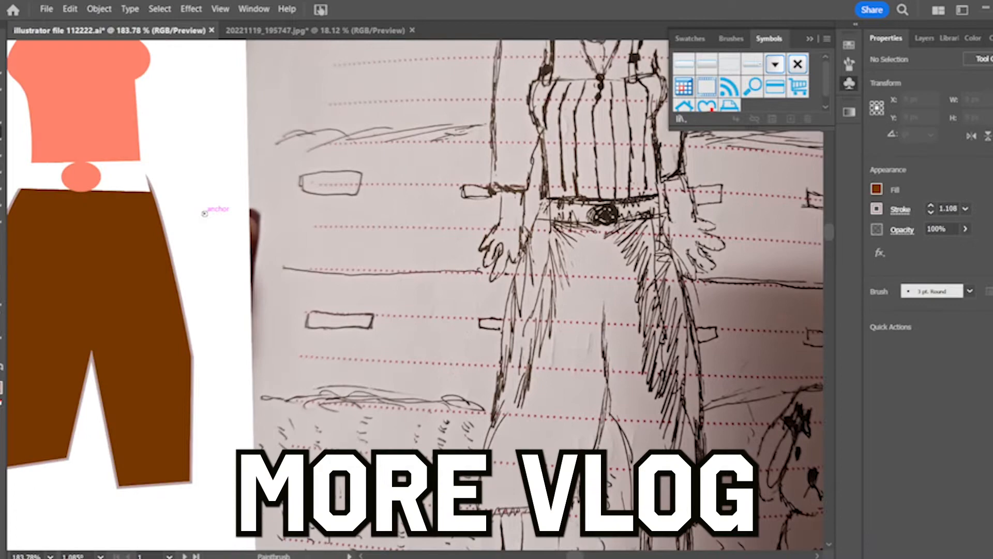
pyautogui.click(233, 240)
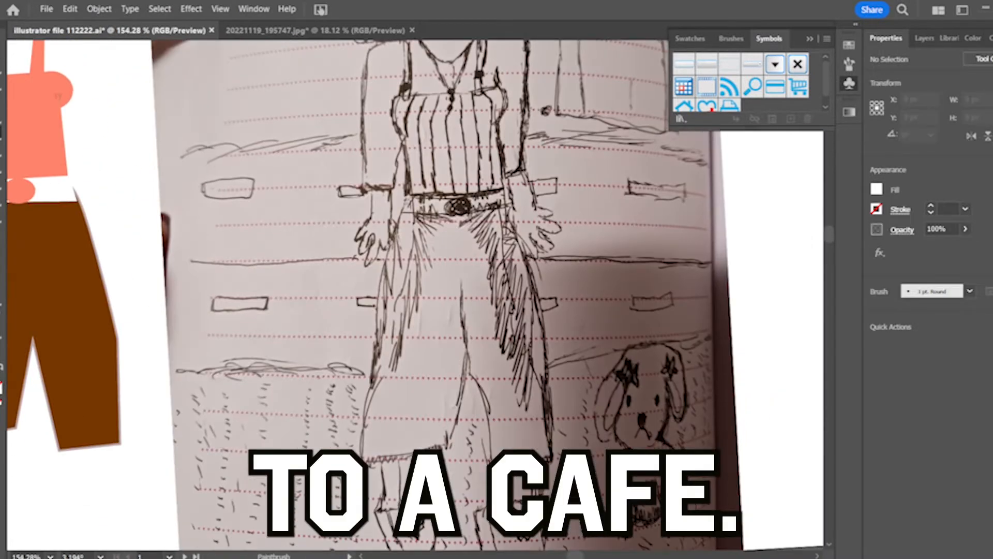
pyautogui.click(877, 189)
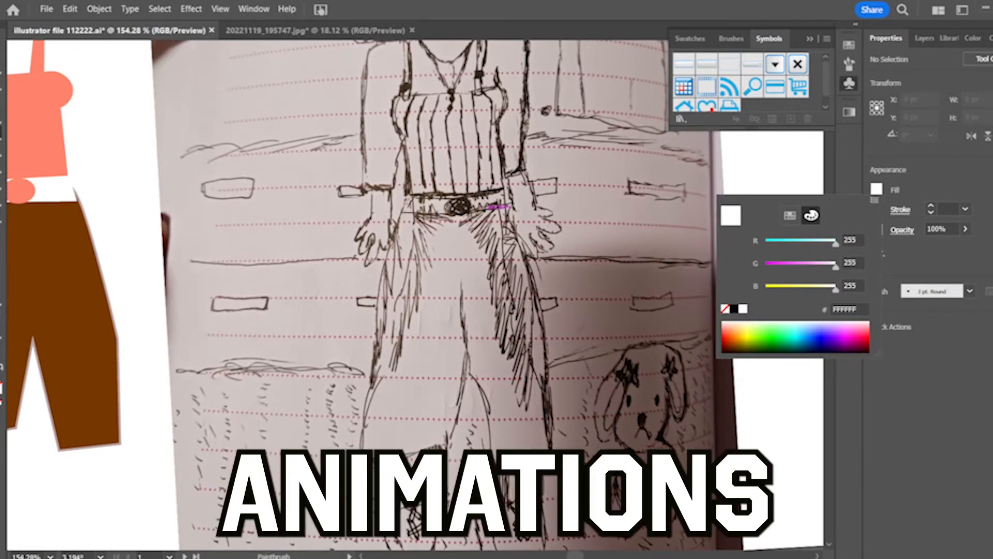
pyautogui.click(2, 131)
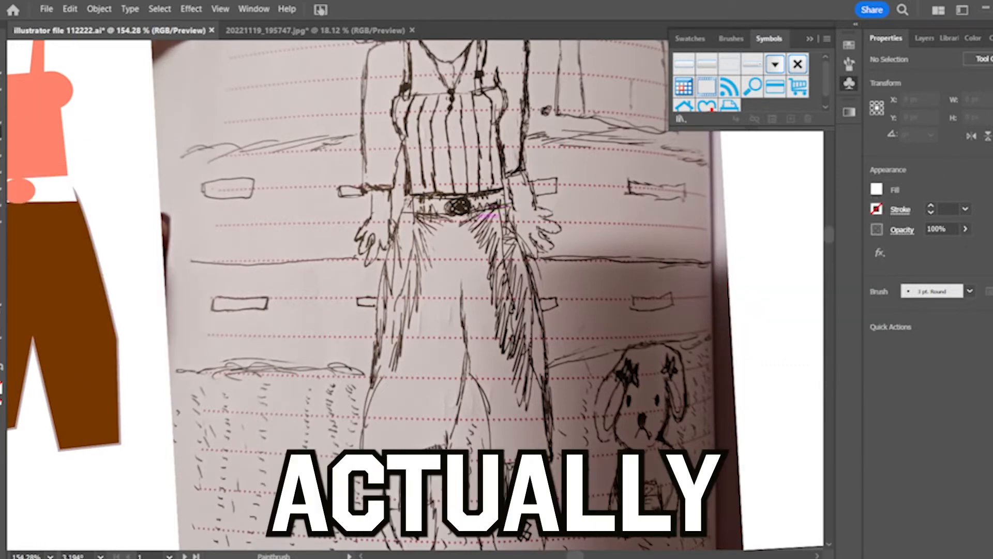
pyautogui.scroll(-4, 207, 269)
pyautogui.scroll(2, 259, 279)
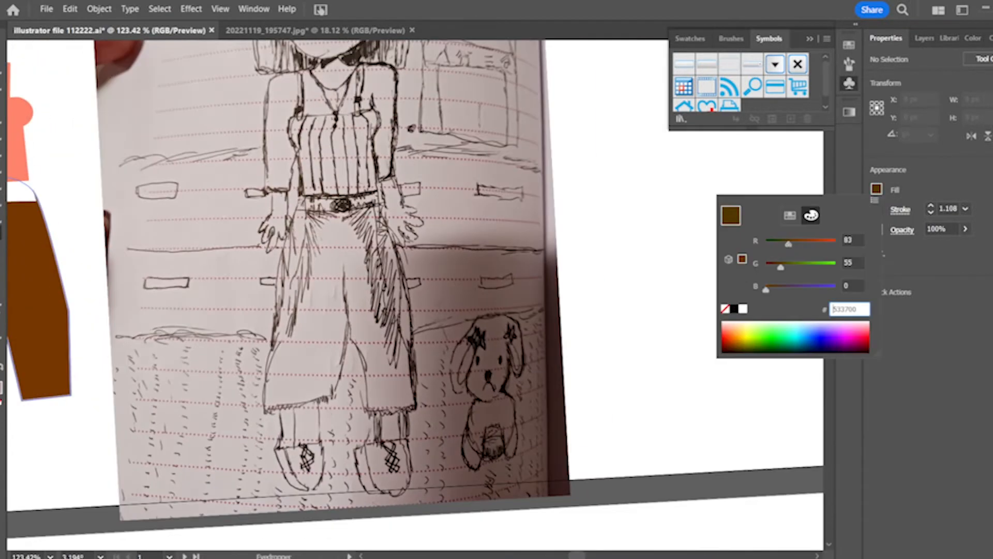
# Set the fill colour to #763700 and change its red value to 86
pyautogui.write('763700')
pyautogui.press('Return')
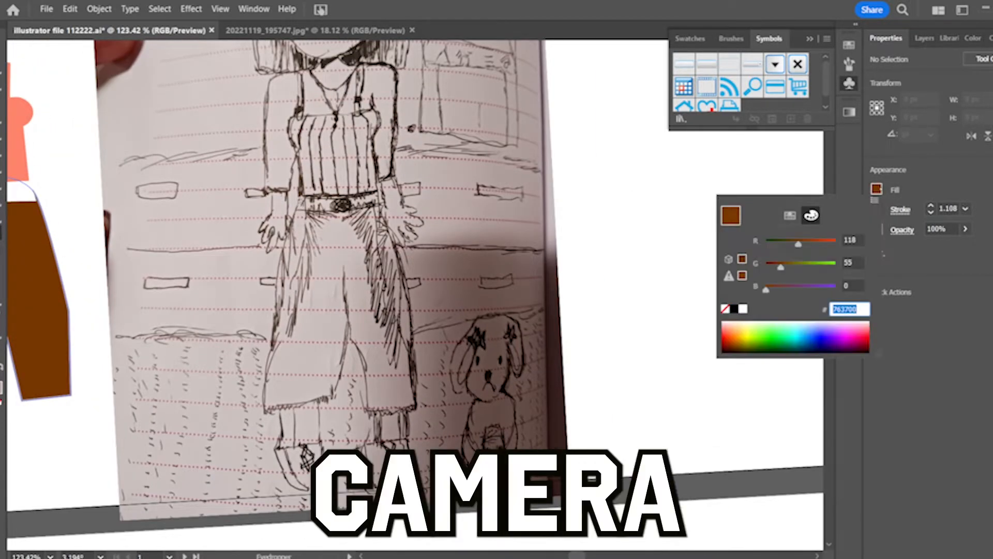
pyautogui.click(790, 240)
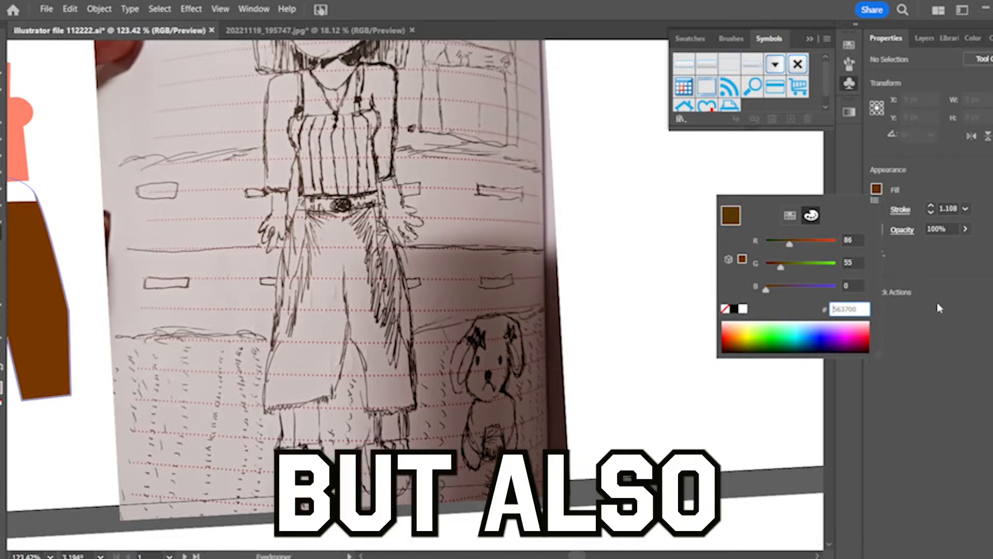
pyautogui.click(970, 313)
# Brush two slanted mauve-grey zigzag fringes for the trouser legs on the blank area beside the sketch
pyautogui.press('b')
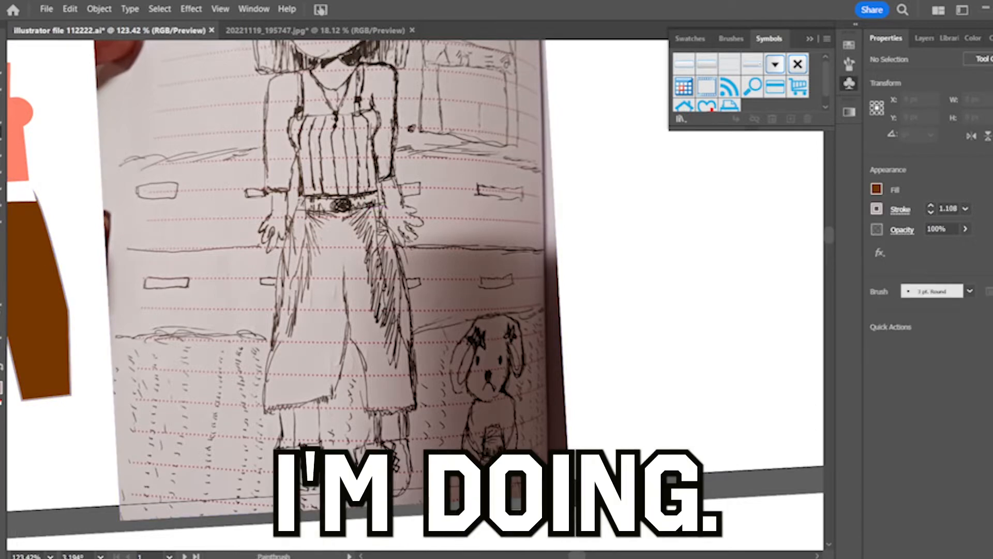
pyautogui.moveTo(693, 208)
pyautogui.mouseDown()
pyautogui.moveTo(726, 253)
pyautogui.moveTo(718, 297)
pyautogui.moveTo(738, 277)
pyautogui.moveTo(738, 332)
pyautogui.moveTo(760, 357)
pyautogui.mouseUp()
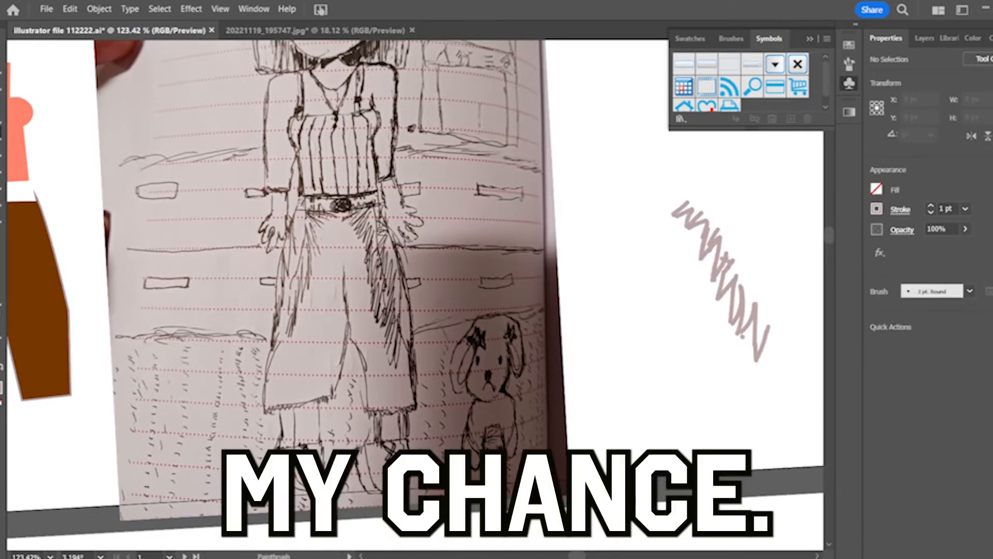
pyautogui.moveTo(596, 208)
pyautogui.mouseDown()
pyautogui.moveTo(594, 286)
pyautogui.moveTo(559, 290)
pyautogui.mouseUp()
# Shift the sketch photo away from the fringes and brush a shorter mauve-grey squiggle beside them
pyautogui.press('v')
pyautogui.moveTo(239, 127); pyautogui.dragTo(78, 150)
pyautogui.press('b')
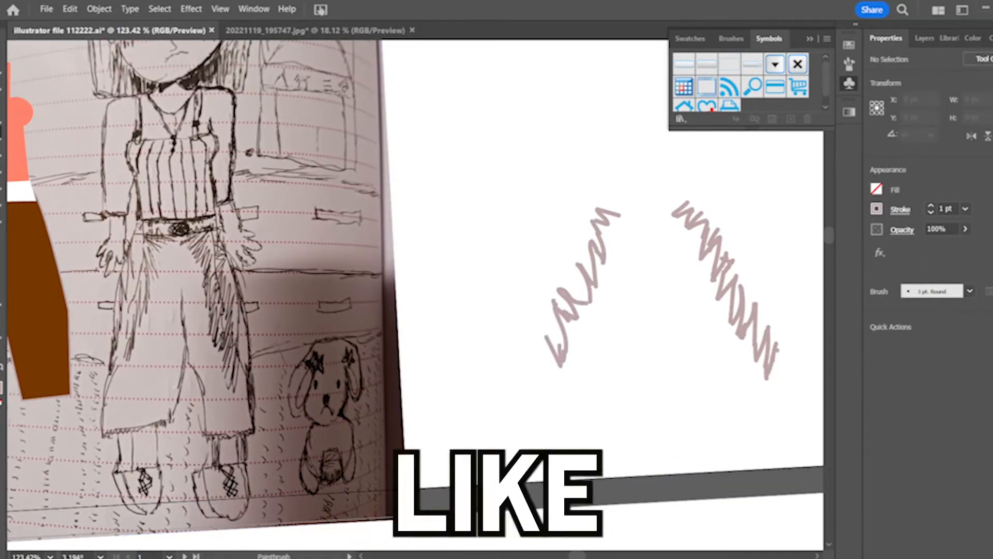
pyautogui.moveTo(535, 231)
pyautogui.mouseDown()
pyautogui.moveTo(505, 269)
pyautogui.moveTo(501, 311)
pyautogui.mouseUp()
pyautogui.moveTo(496, 315); pyautogui.dragTo(483, 349)
# Move the sketch photo up, clear of the brushed fringes and the trousers
pyautogui.scroll(-5, 181, 357)
pyautogui.press('v')
pyautogui.moveTo(202, 356)
pyautogui.mouseDown()
pyautogui.moveTo(251, 54)
pyautogui.moveTo(275, 172)
pyautogui.mouseUp()
pyautogui.scroll(3, 275, 207)
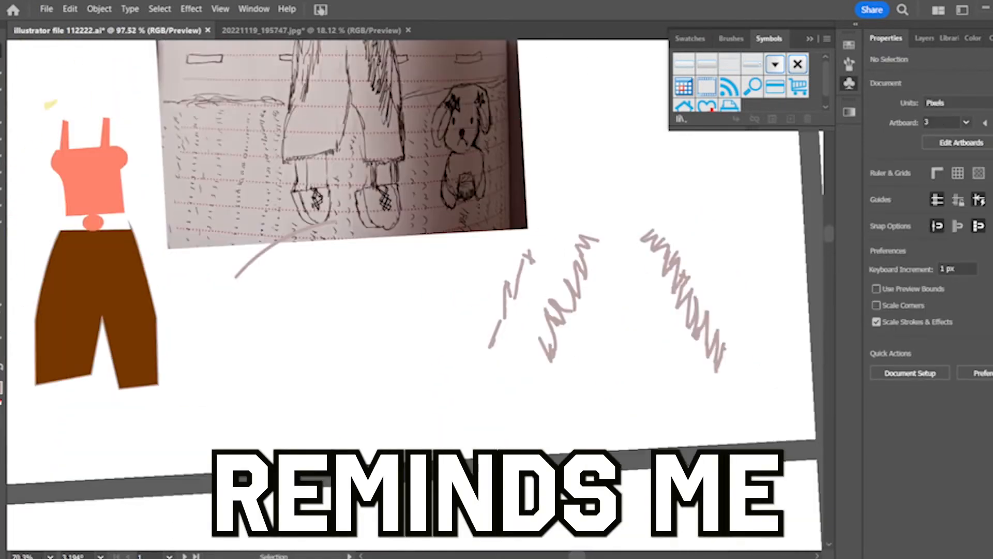
# Try to lay the two zigzag fringes over the brown trouser legs
pyautogui.scroll(1, 587, 359)
pyautogui.moveTo(580, 290); pyautogui.dragTo(37, 287)
pyautogui.click(757, 354)
pyautogui.moveTo(757, 355); pyautogui.dragTo(105, 284)
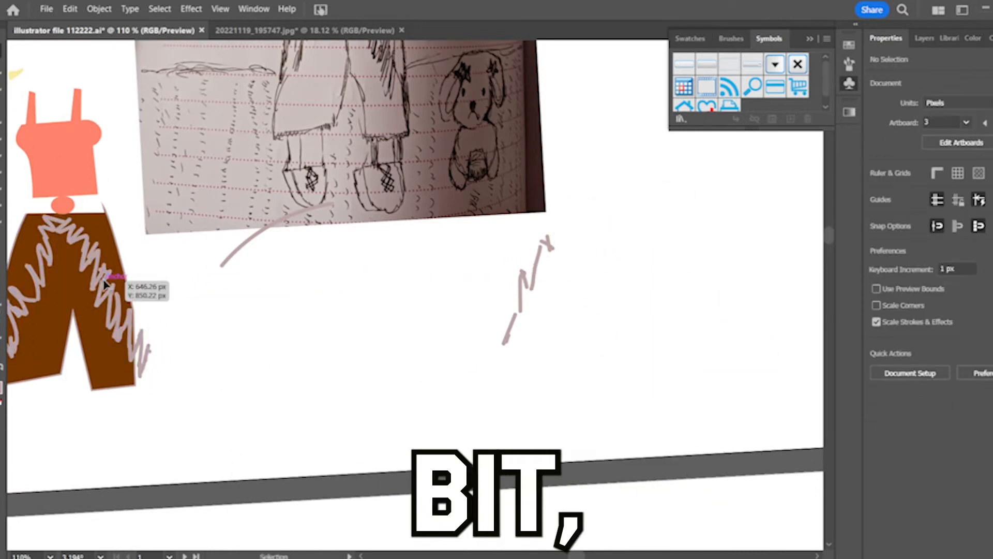
# Position one zigzag fringe on each brown trouser leg and set the short squiggle aside below the head
pyautogui.scroll(5, 827, 234)
pyautogui.scroll(-4, 539, 348)
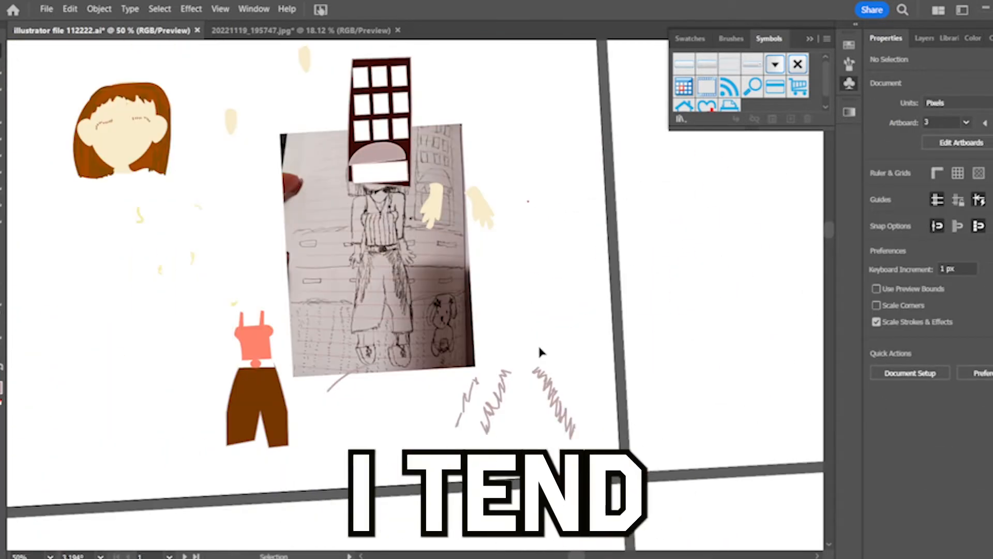
pyautogui.moveTo(548, 386)
pyautogui.mouseDown()
pyautogui.moveTo(554, 394)
pyautogui.moveTo(284, 417)
pyautogui.mouseUp()
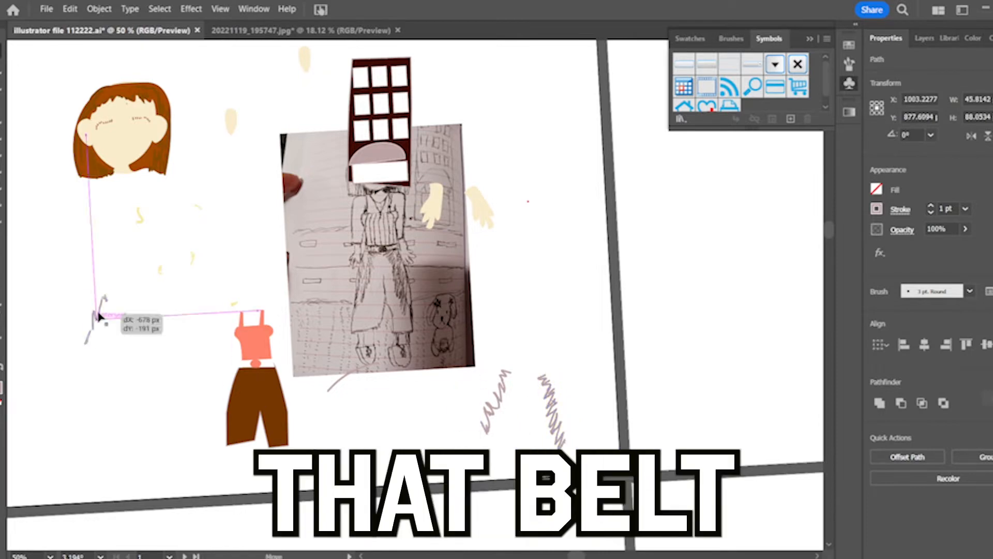
pyautogui.click(558, 444)
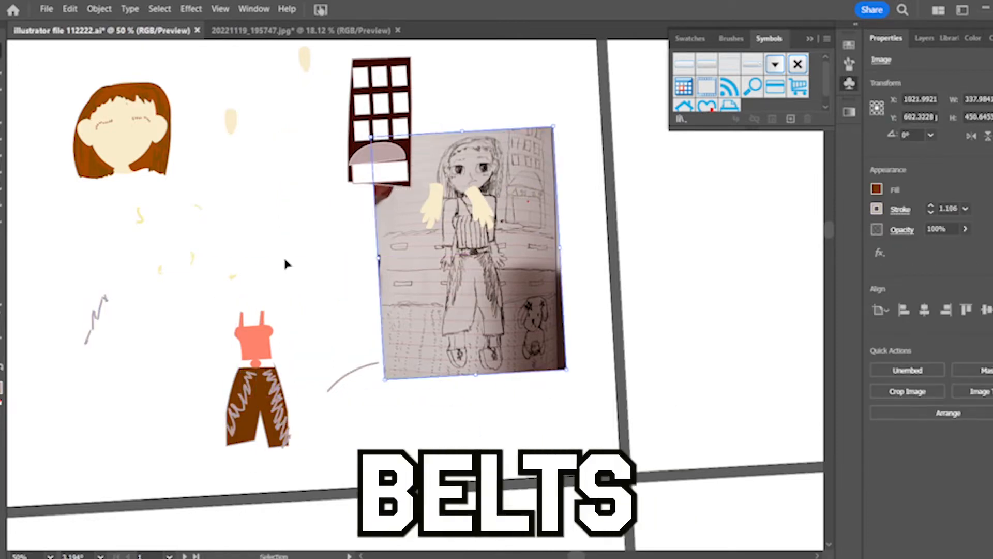
# Enlarge the sketch photo and move it onto the adjacent empty artboard
pyautogui.scroll(2, 284, 264)
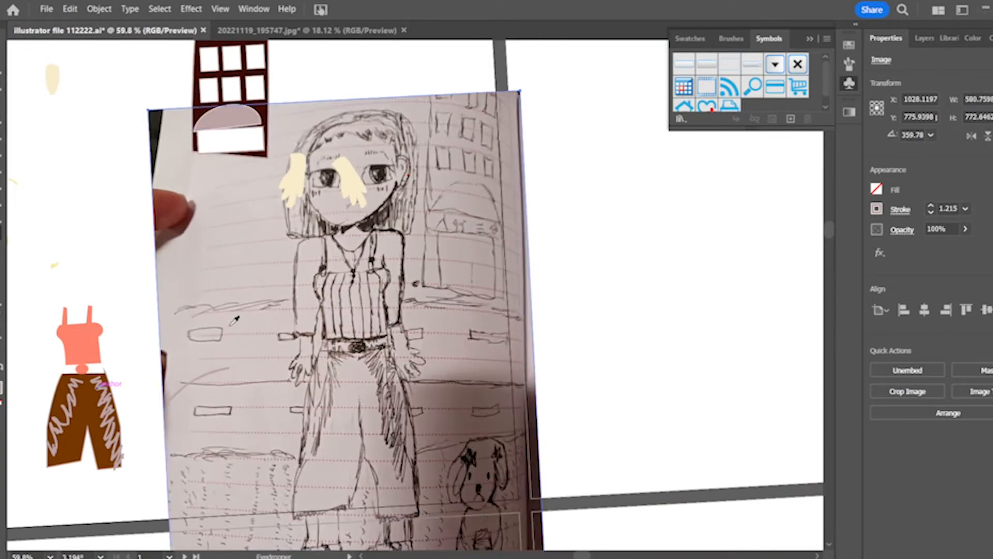
pyautogui.scroll(-2, 230, 351)
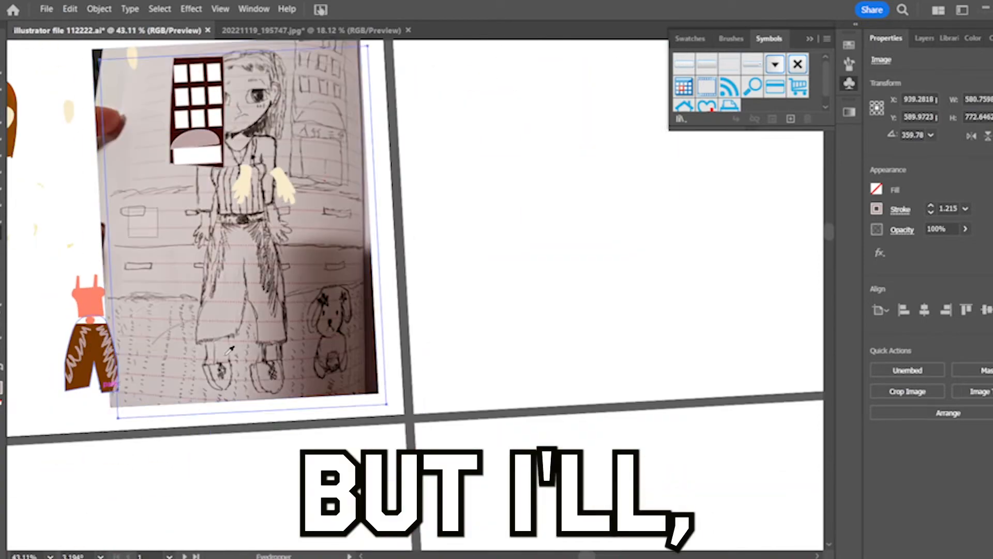
pyautogui.moveTo(230, 350)
pyautogui.mouseDown()
pyautogui.moveTo(247, 344)
pyautogui.moveTo(271, 445)
pyautogui.mouseUp()
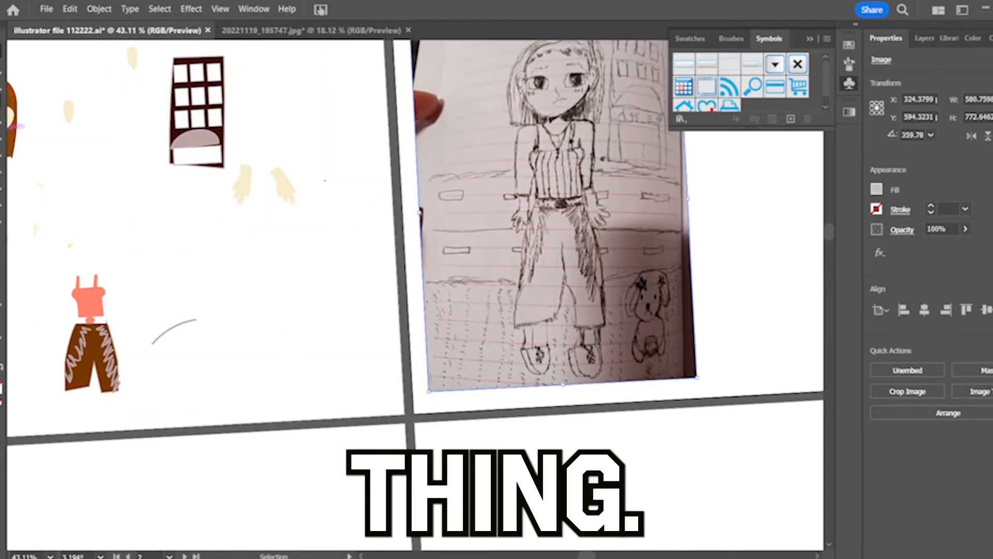
# Trace the sketched girl's shoe nearest the dog as a closed shape with the Curvature tool
pyautogui.click(578, 374)
pyautogui.click(578, 368)
pyautogui.click(575, 351)
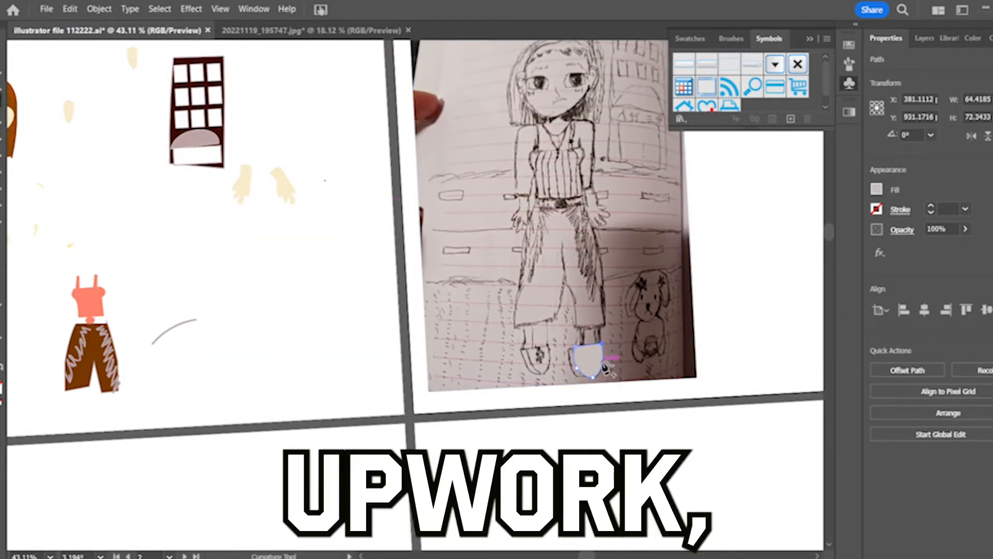
pyautogui.click(70, 9)
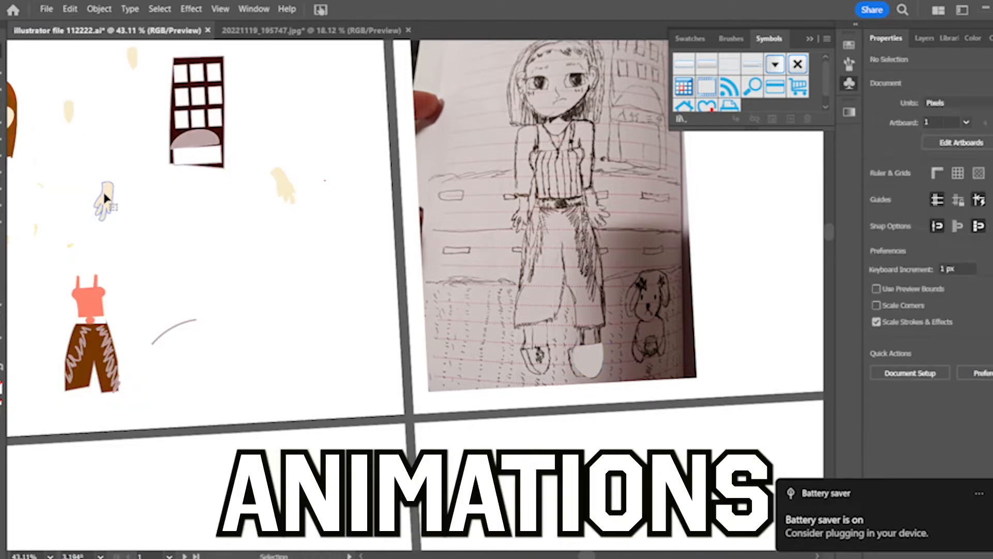
# Move one loose cream hand away from the other, into the space above the coral top
pyautogui.click(105, 194)
pyautogui.click(250, 192)
pyautogui.hotkey('ctrl', '-')
pyautogui.hotkey('ctrl', '-')
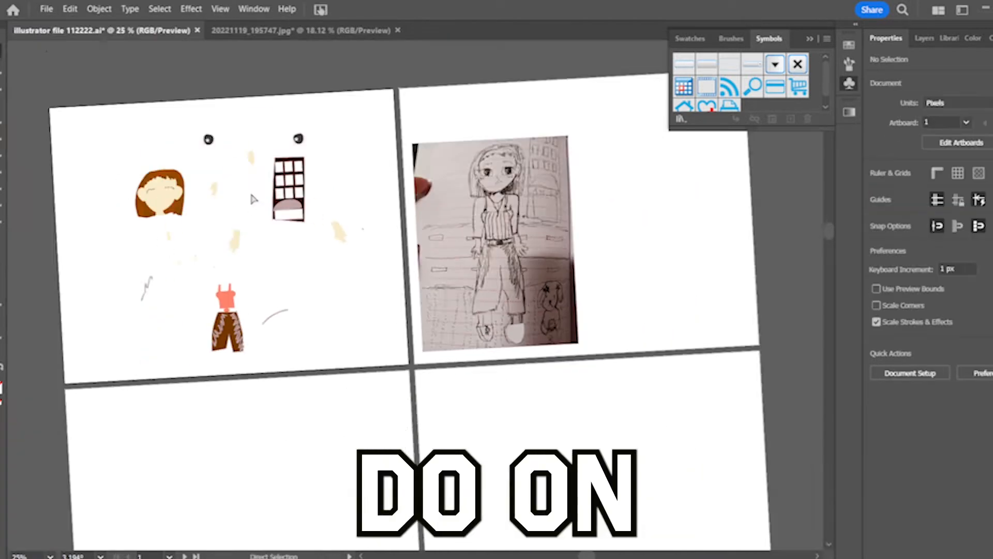
pyautogui.hotkey('ctrl', '+')
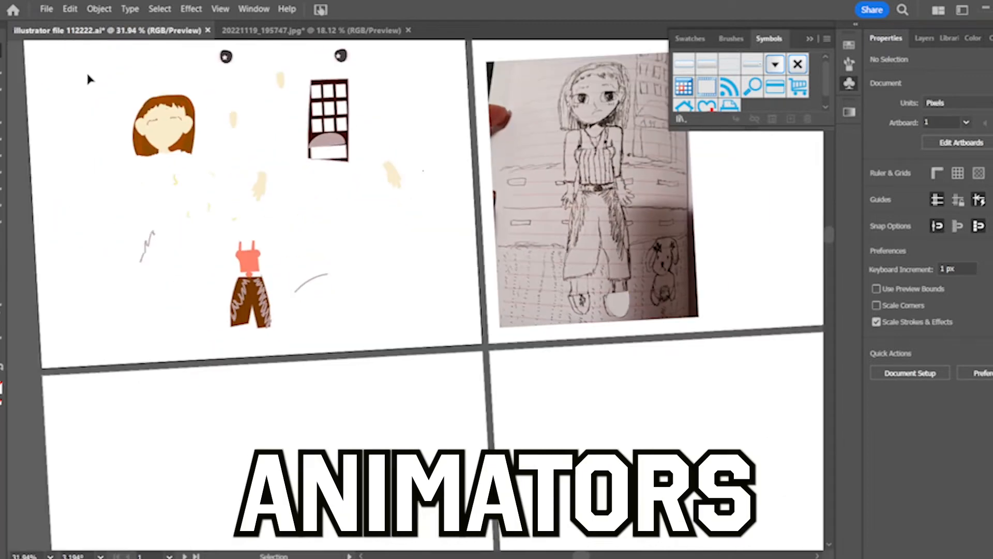
# Colour both traced shoe shapes with the coral of the girl's top and bring the second shoe beside the first
pyautogui.click(417, 280)
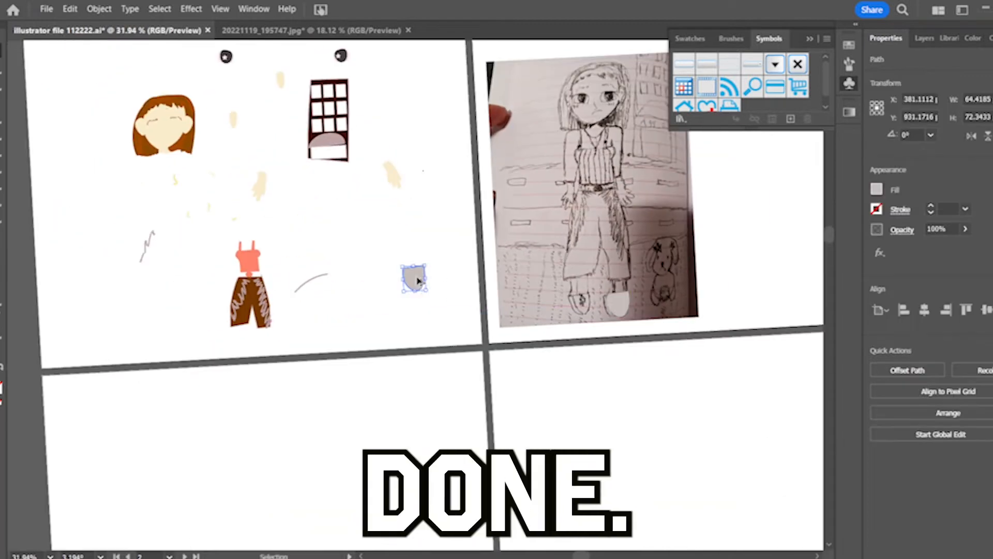
pyautogui.click(2, 231)
pyautogui.click(250, 260)
pyautogui.click(2, 48)
pyautogui.moveTo(618, 303); pyautogui.dragTo(428, 282)
pyautogui.click(2, 232)
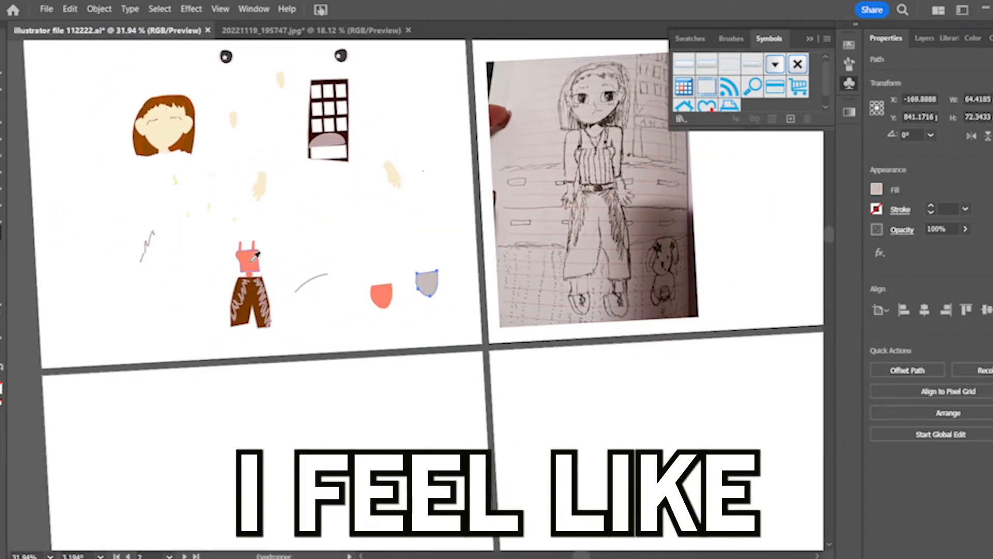
pyautogui.click(253, 258)
pyautogui.scroll(4, 420, 321)
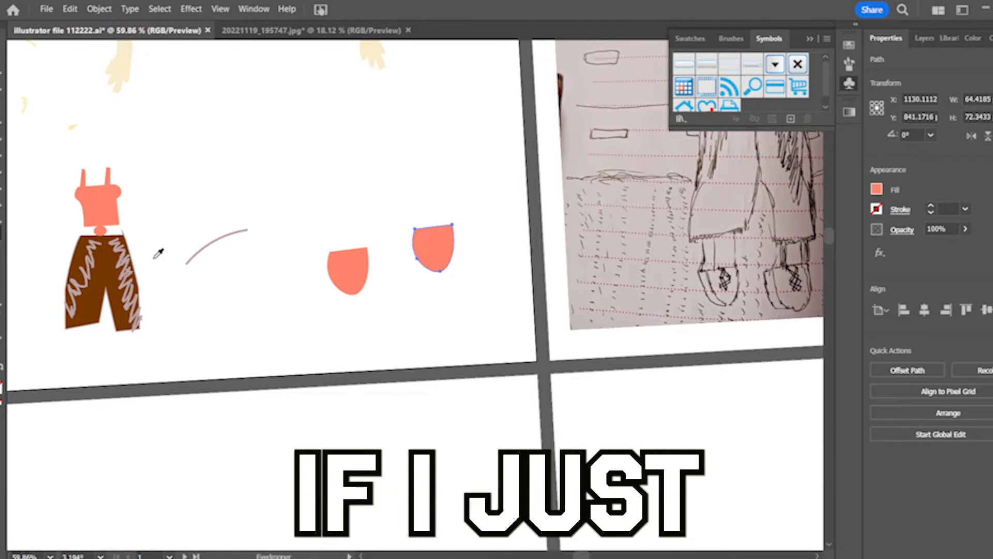
pyautogui.scroll(-3, 194, 345)
pyautogui.click(248, 235)
pyautogui.hotkey('ctrl', 'z')
# Deselect the shoes and load the Paintbrush with the mauve-grey stroke sampled from the loose curved line
pyautogui.scroll(2, 166, 207)
pyautogui.click(2, 47)
pyautogui.click(224, 278)
pyautogui.click(1, 129)
pyautogui.scroll(4, 362, 310)
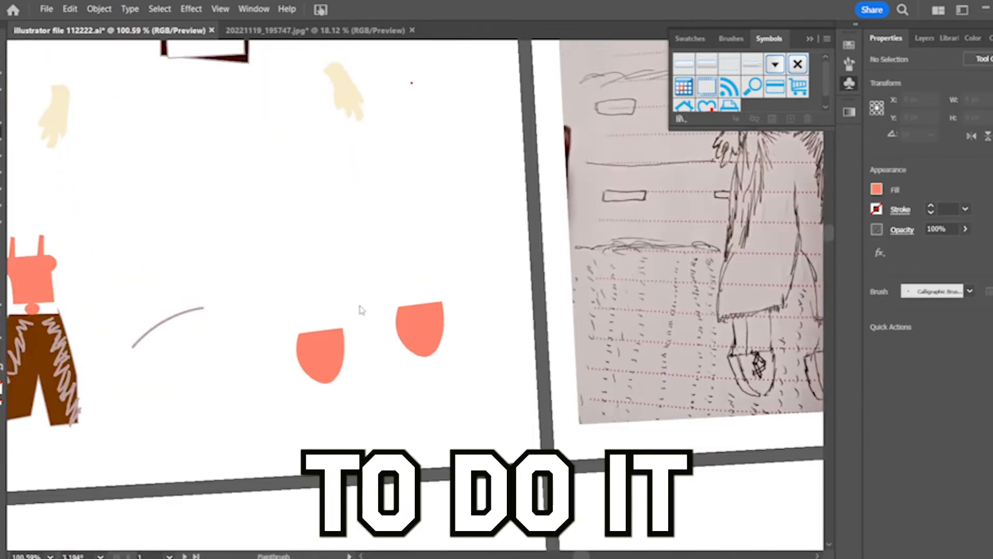
pyautogui.scroll(-3, 631, 266)
pyautogui.scroll(5, 207, 360)
pyautogui.press('i')
pyautogui.click(331, 242)
pyautogui.press('b')
pyautogui.scroll(-4, 311, 414)
pyautogui.scroll(5, 497, 432)
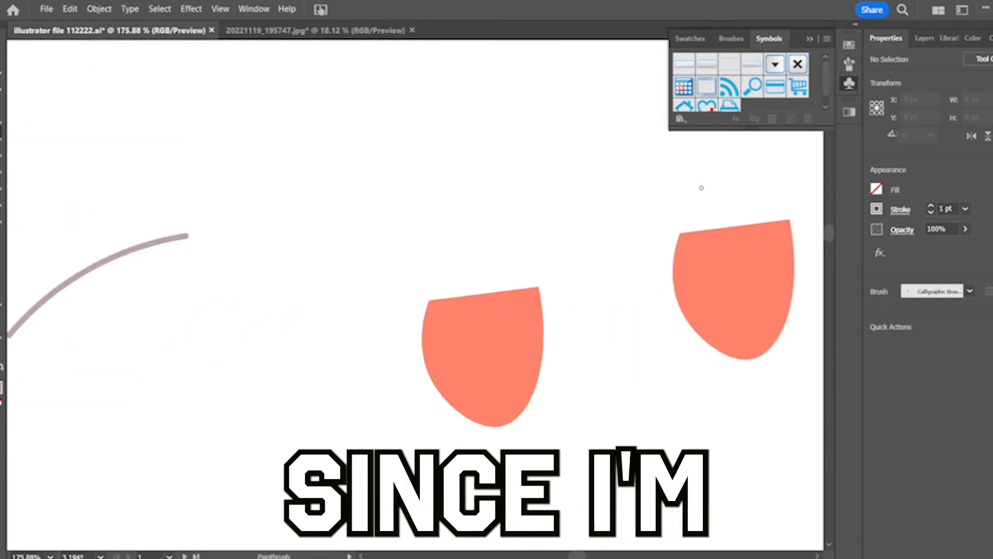
# Paint small mauve-grey crossed laces on each of the two coral shoes, following the sketched shoes
pyautogui.scroll(-4, 701, 188)
pyautogui.moveTo(702, 188); pyautogui.dragTo(255, 297)
pyautogui.scroll(2, 362, 305)
pyautogui.scroll(-1, 207, 383)
pyautogui.moveTo(101, 360); pyautogui.dragTo(111, 375)
pyautogui.moveTo(112, 362); pyautogui.dragTo(101, 375)
pyautogui.moveTo(110, 384); pyautogui.dragTo(120, 397)
pyautogui.moveTo(118, 387); pyautogui.dragTo(107, 393)
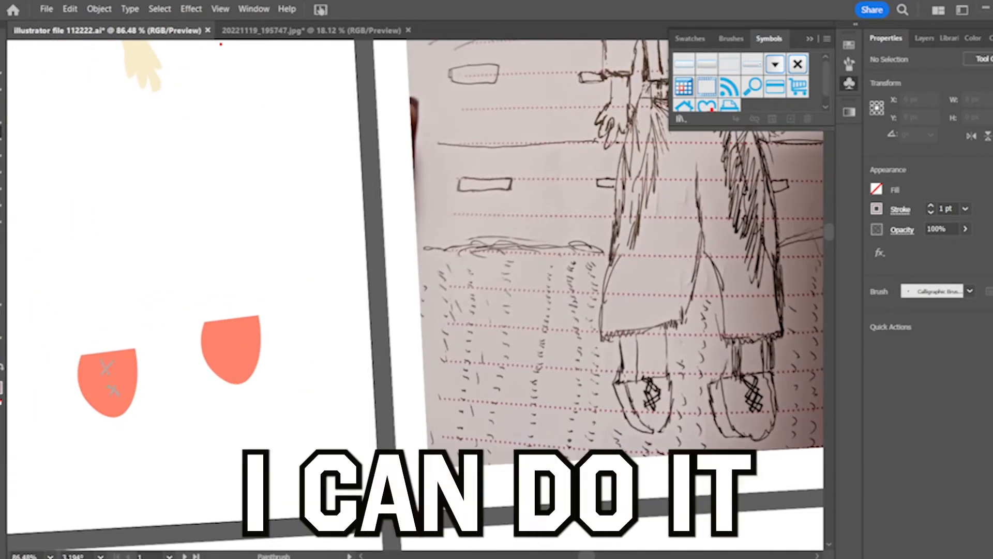
pyautogui.moveTo(239, 355)
pyautogui.mouseDown()
pyautogui.moveTo(228, 367)
pyautogui.moveTo(449, 333)
pyautogui.mouseUp()
pyautogui.scroll(-4, 239, 337)
pyautogui.scroll(1, 258, 310)
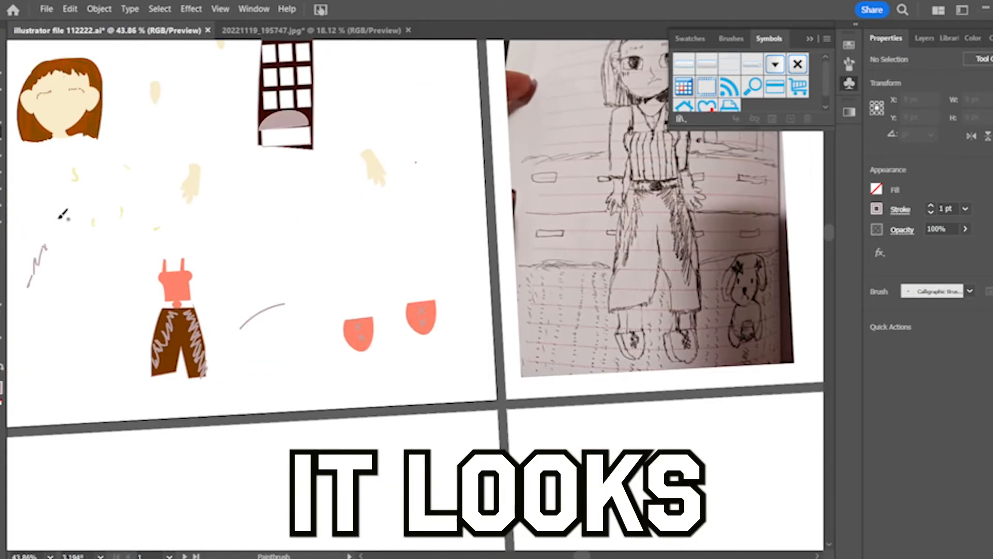
# Delete the loose curved line between the trousers and the coral shoes
pyautogui.press('v')
pyautogui.click(259, 315)
pyautogui.press('Delete')
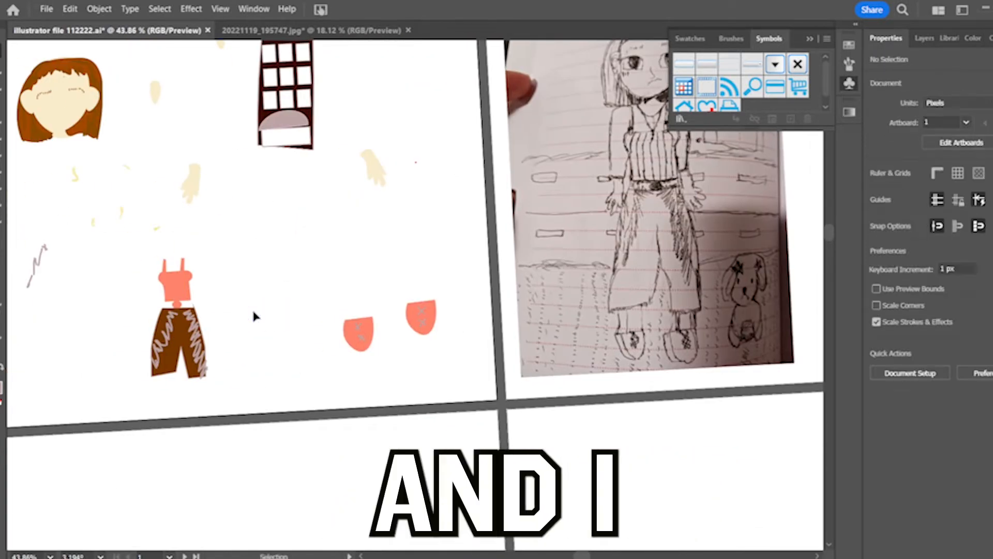
# Move the coral top and fringed trousers together down over the artboard's lower edge and start Save As for the file
pyautogui.moveTo(100, 249); pyautogui.dragTo(241, 380)
pyautogui.scroll(-1, 102, 314)
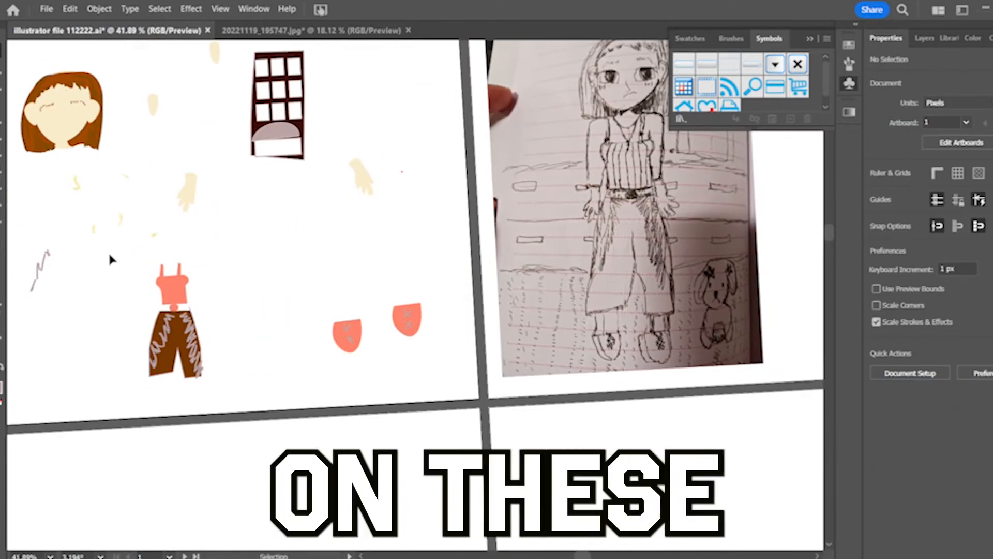
pyautogui.moveTo(201, 261); pyautogui.dragTo(253, 325)
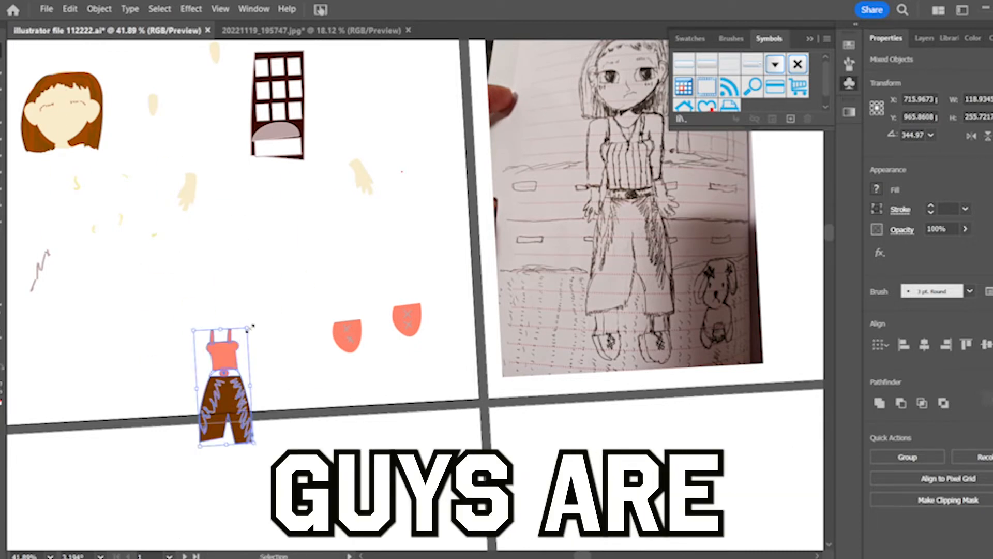
pyautogui.click(46, 8)
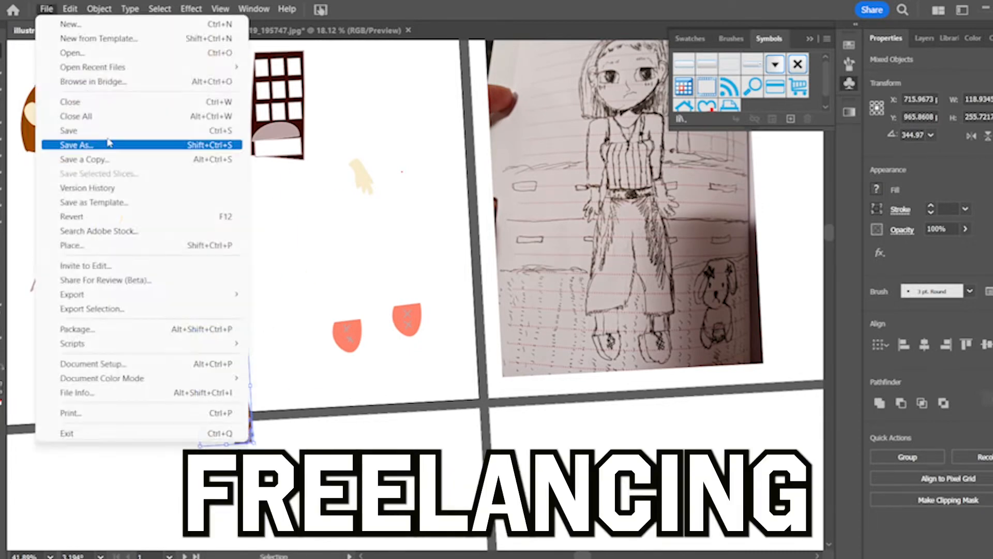
pyautogui.click(108, 139)
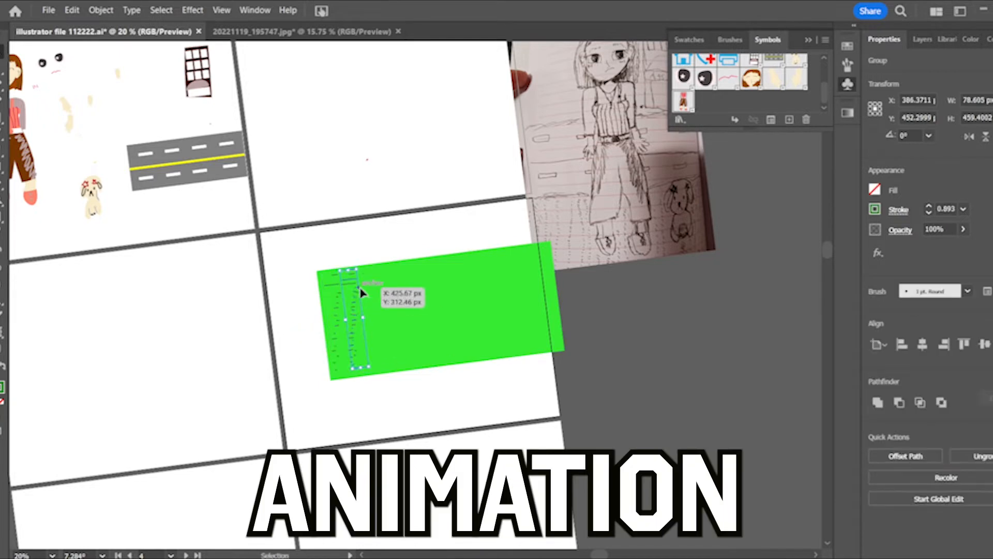
# Duplicate the column of short grass strokes repeatedly until copies span the full width of the green rectangle
pyautogui.moveTo(360, 289); pyautogui.dragTo(373, 287)
pyautogui.moveTo(374, 287); pyautogui.dragTo(394, 285)
pyautogui.moveTo(392, 289); pyautogui.dragTo(422, 285)
pyautogui.moveTo(422, 285); pyautogui.dragTo(439, 282)
pyautogui.moveTo(440, 282); pyautogui.dragTo(477, 276)
pyautogui.moveTo(486, 274); pyautogui.dragTo(536, 267)
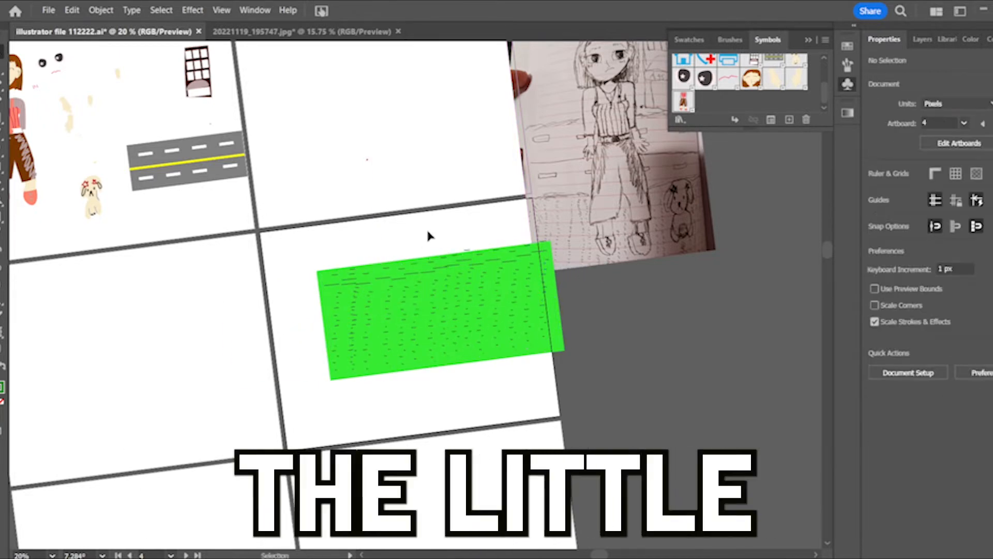
pyautogui.click(599, 284)
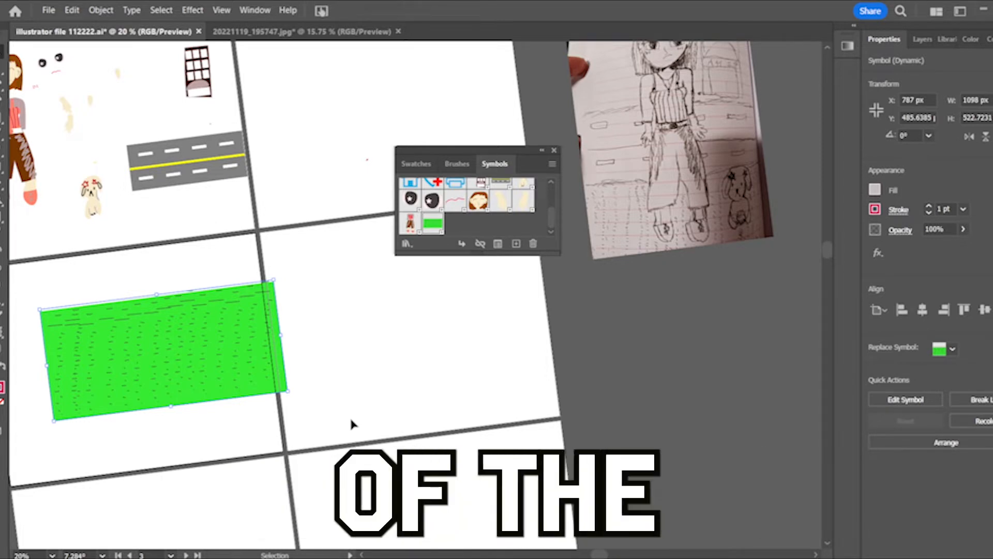
# Turn the windowed building, the road and the dog into separate symbols
pyautogui.click(226, 13)
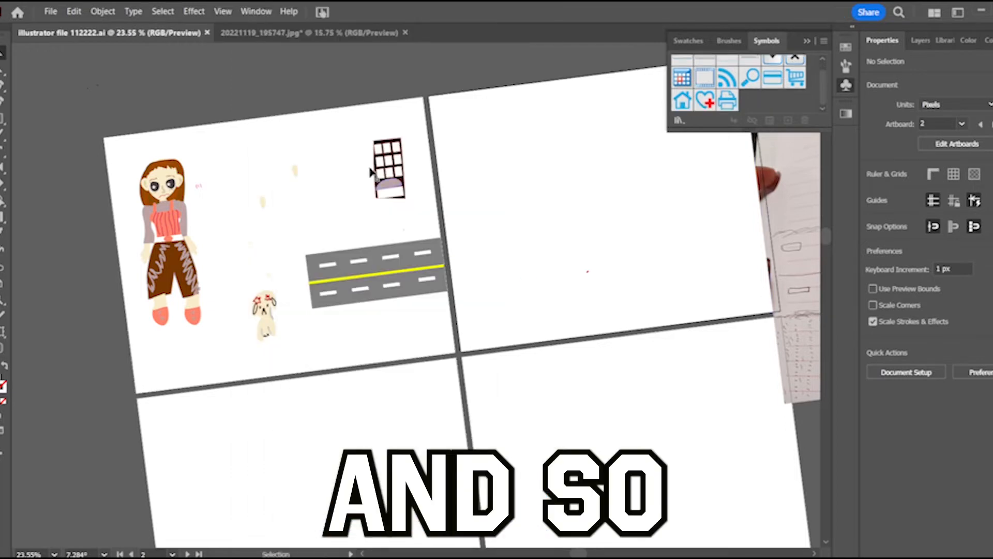
pyautogui.press('F8')
pyautogui.click(501, 268)
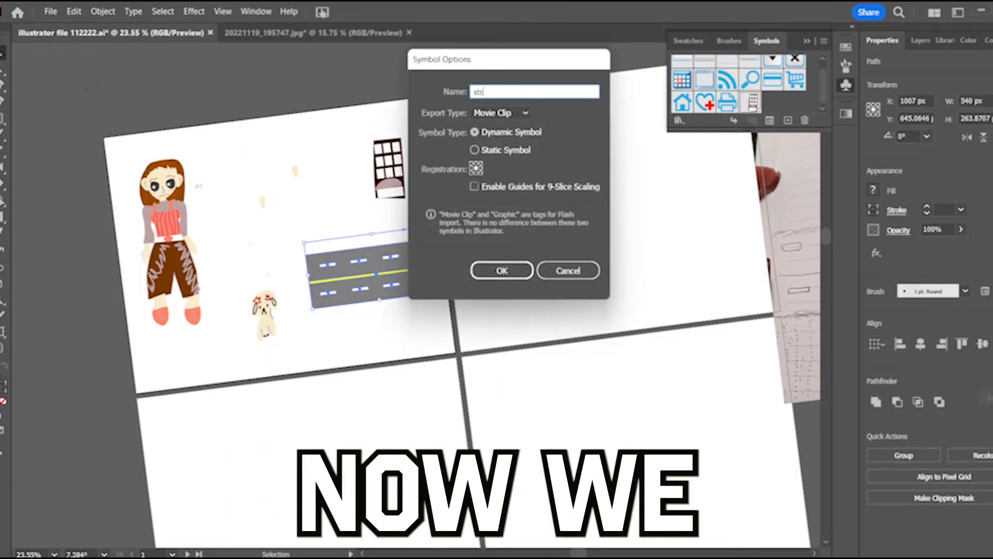
pyautogui.moveTo(261, 318); pyautogui.dragTo(792, 108)
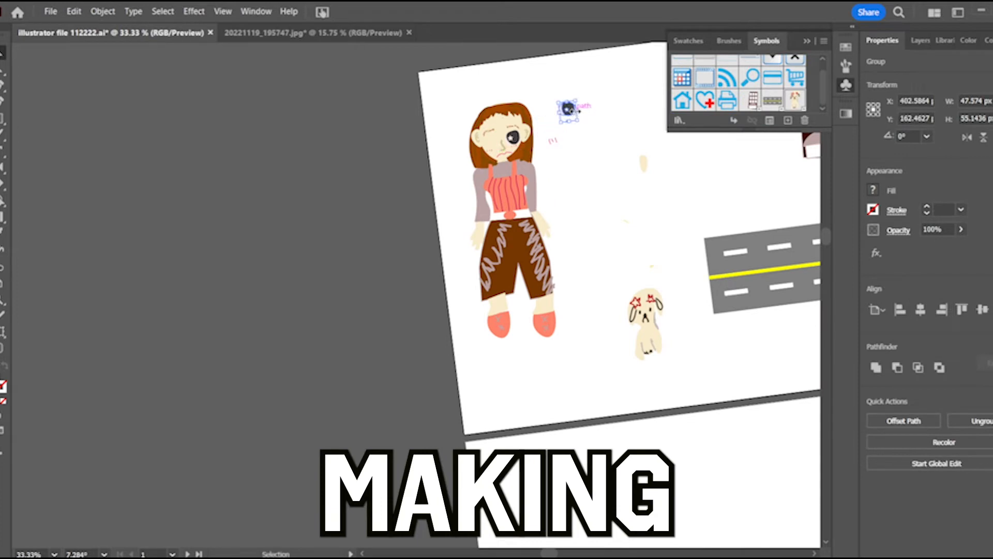
# Turn the girl's two eyes, her mouth and her head with hair into separate symbols
pyautogui.press('F8')
pyautogui.press('Return')
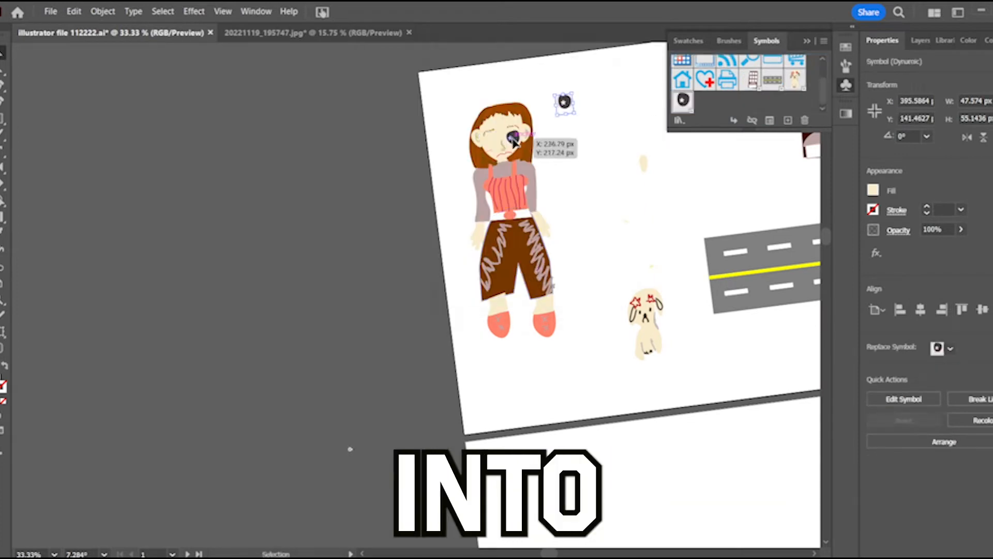
pyautogui.press('F8')
pyautogui.press('Return')
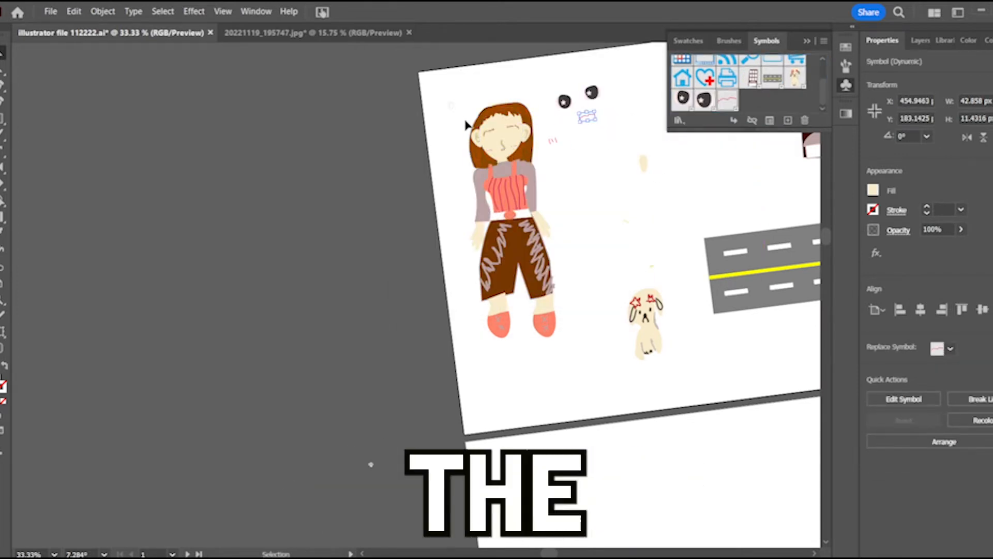
pyautogui.press('F8')
pyautogui.press('Return')
# Move the girl's hands away from her body and turn each hand and the remaining body into its own symbol
pyautogui.moveTo(569, 218); pyautogui.dragTo(592, 201)
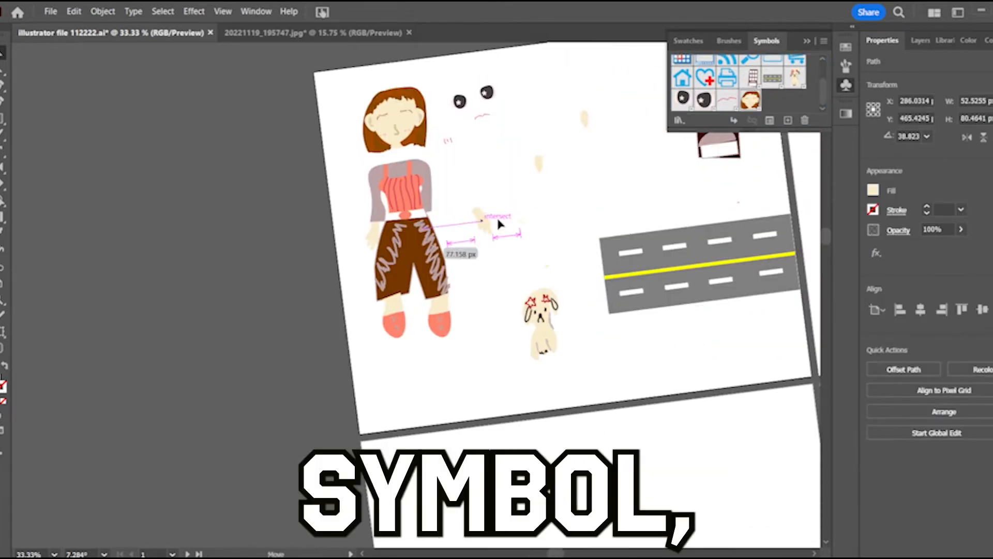
pyautogui.press('F8')
pyautogui.press('Return')
pyautogui.press('F8')
pyautogui.press('Return')
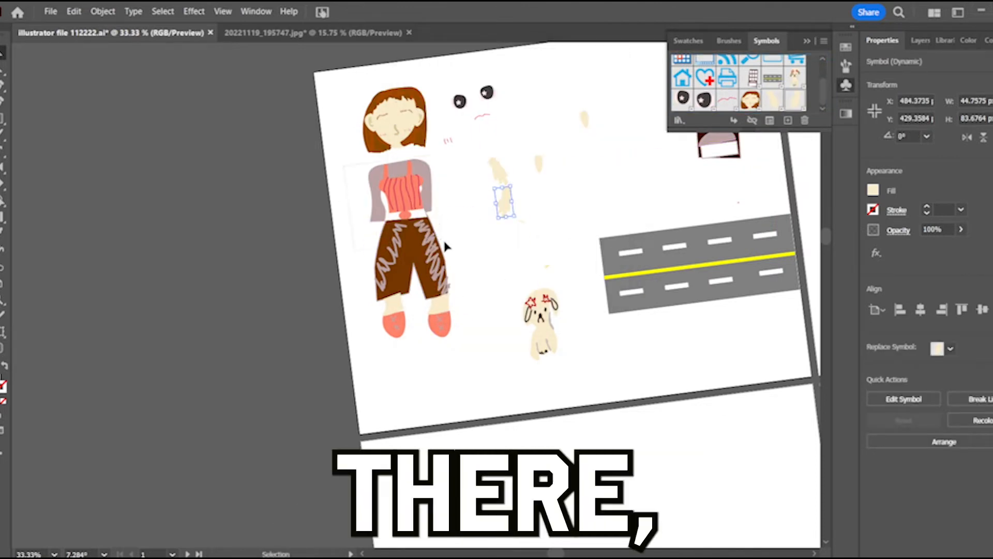
pyautogui.press('F8')
pyautogui.press('Return')
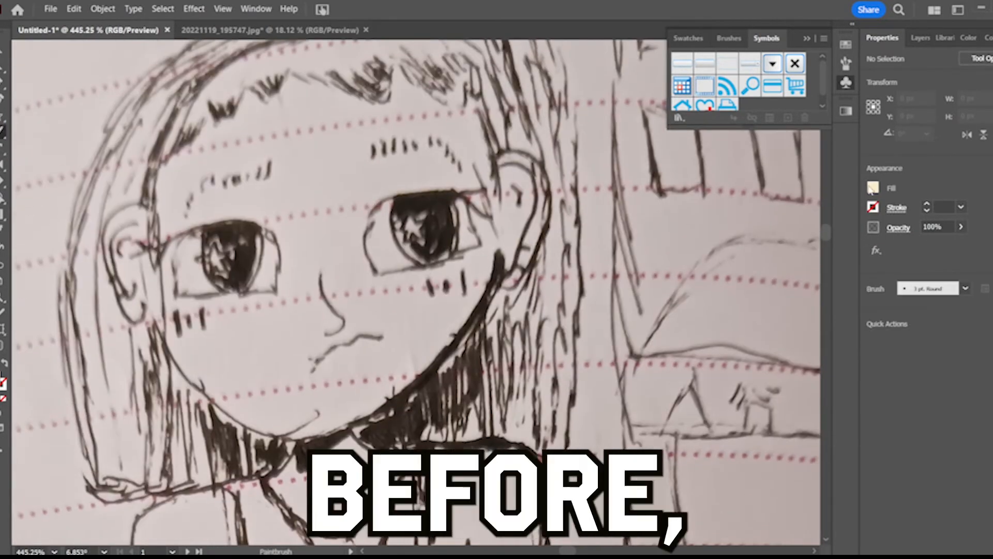
# Choose a pale yellow colour for painting over the features of the sketched face
pyautogui.click(872, 188)
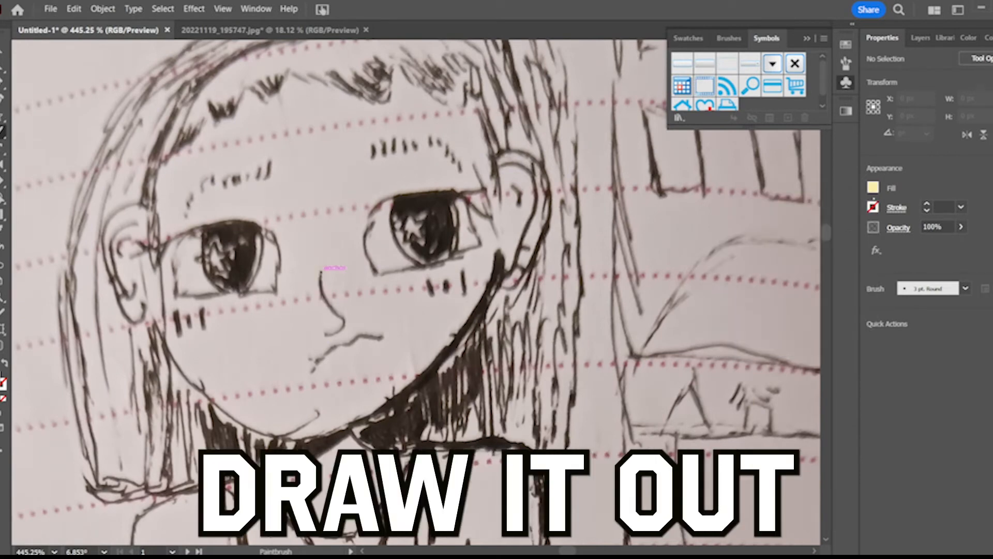
pyautogui.click(931, 394)
pyautogui.click(489, 395)
pyautogui.click(459, 236)
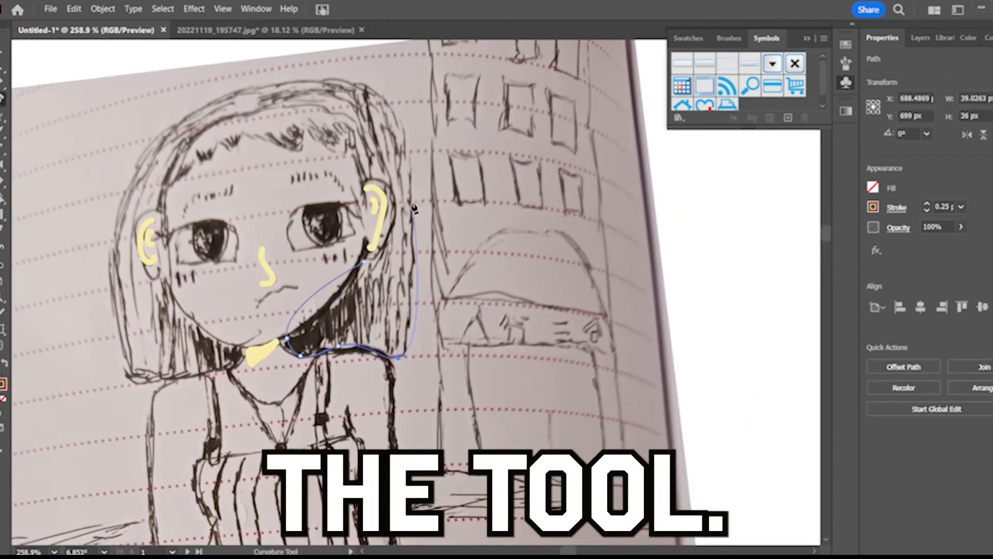
# Trace the outer and inner edges of the sketched girl's bobbed hair as one closed outline with the Curvature tool
pyautogui.click(402, 129)
pyautogui.click(321, 83)
pyautogui.click(173, 126)
pyautogui.click(109, 264)
pyautogui.click(129, 368)
pyautogui.click(232, 366)
pyautogui.click(241, 349)
pyautogui.click(166, 277)
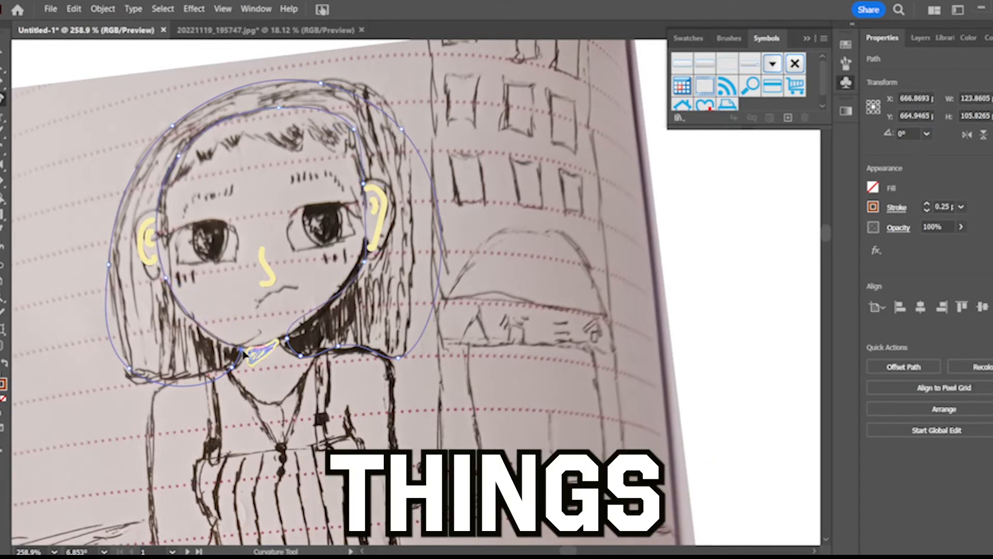
# Reshape the hair outline near the neck, lower corner and crown to follow the sketch, and switch to the Paintbrush
pyautogui.moveTo(242, 350); pyautogui.dragTo(244, 353)
pyautogui.moveTo(129, 368); pyautogui.dragTo(130, 382)
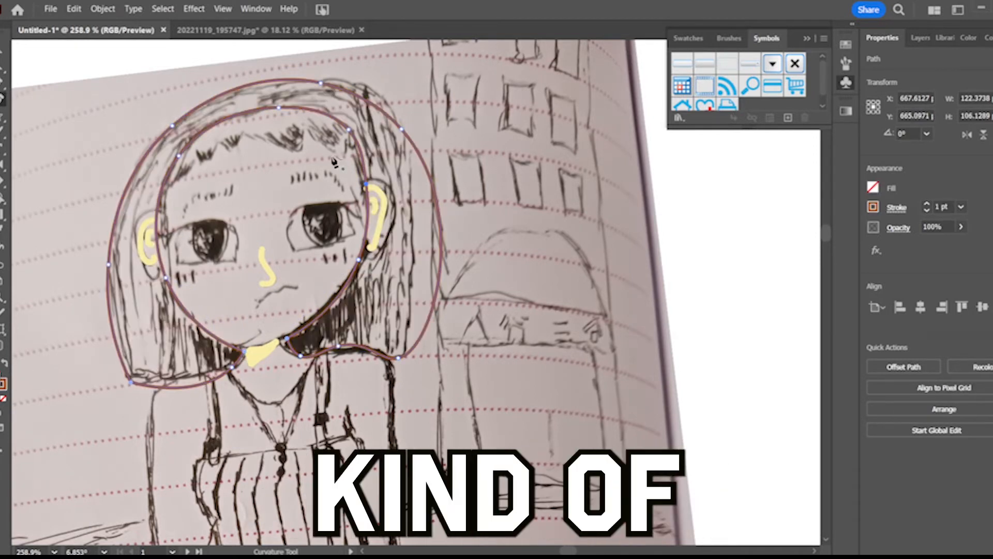
pyautogui.click(367, 89)
pyautogui.press('b')
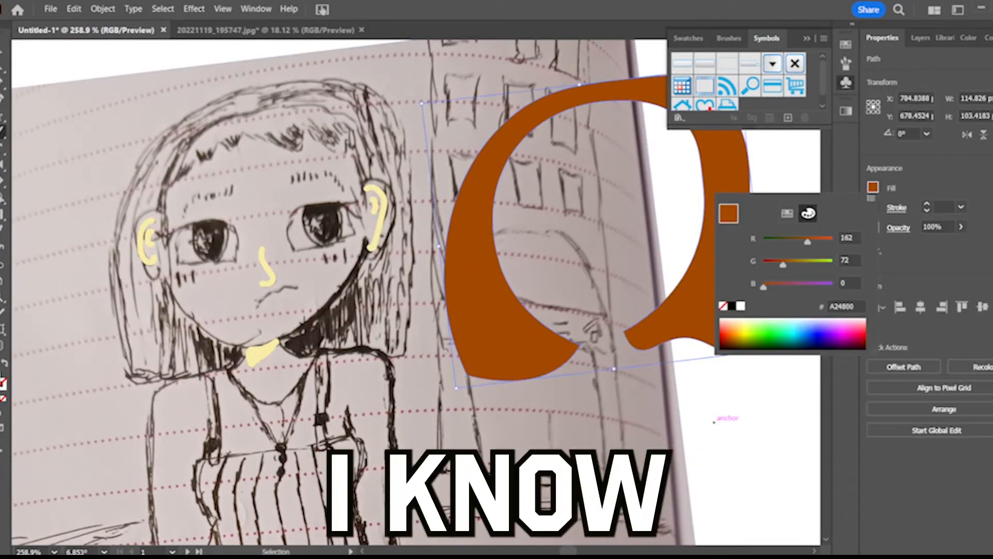
pyautogui.click(75, 9)
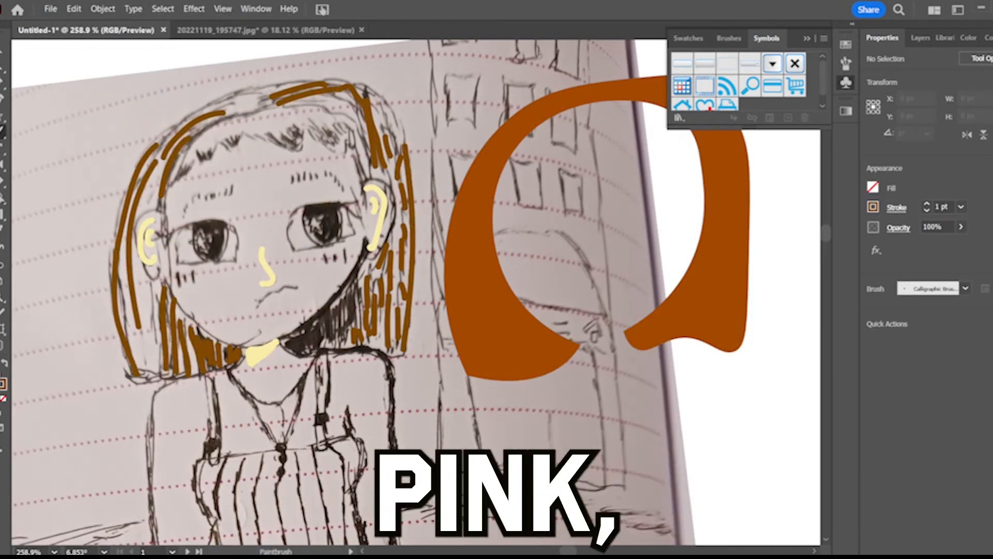
# Trace the jagged fringe across the sketched forehead as a closed shape with the Curvature tool
pyautogui.click(180, 159)
pyautogui.click(194, 148)
pyautogui.click(251, 114)
pyautogui.click(352, 122)
pyautogui.click(352, 147)
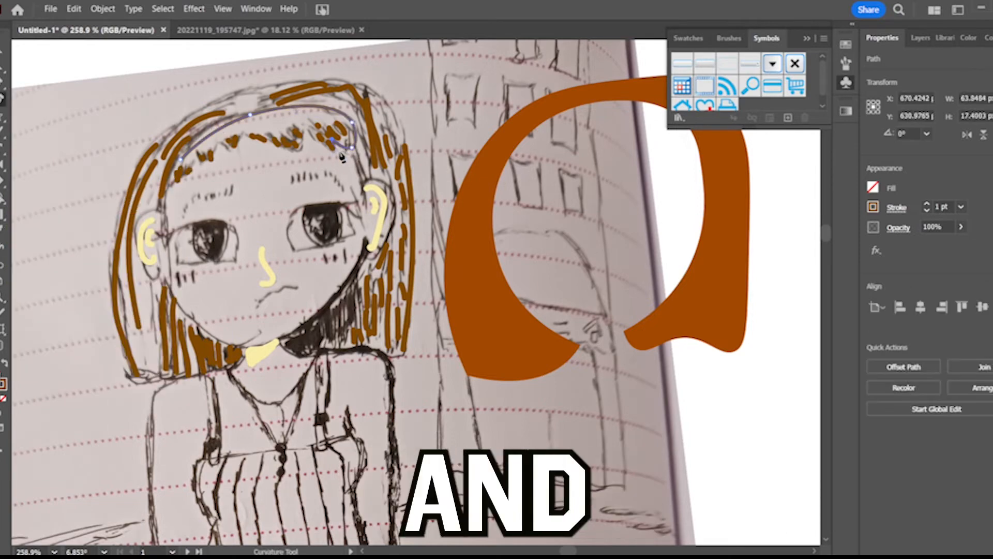
pyautogui.click(333, 152)
pyautogui.click(332, 139)
pyautogui.click(304, 128)
pyautogui.click(174, 190)
pyautogui.click(180, 159)
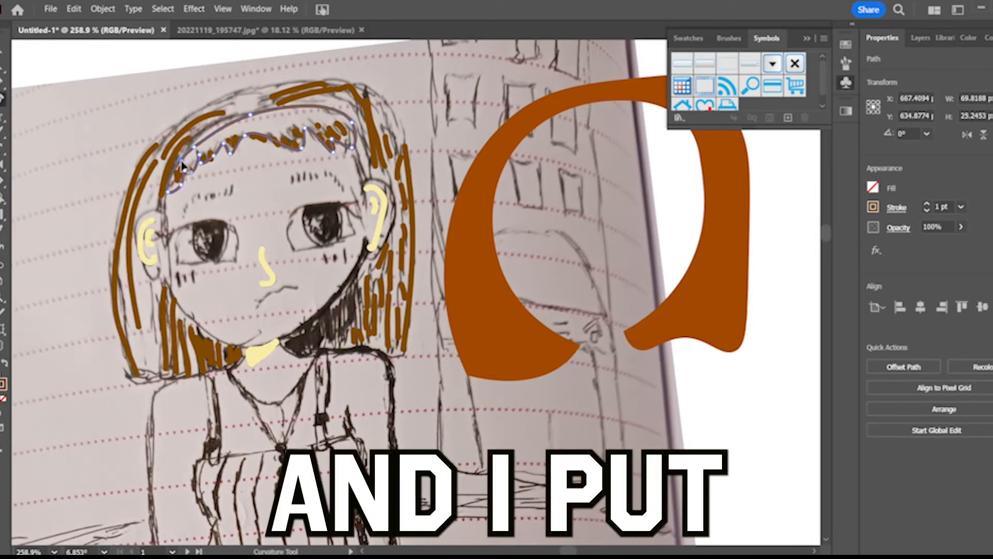
# Make the traced fringe solid brown, then move it and the sketch photo clear of the painted hair strokes
pyautogui.hotkey('shift', 'x')
pyautogui.press('v')
pyautogui.moveTo(307, 123); pyautogui.dragTo(324, 224)
pyautogui.moveTo(67, 129); pyautogui.dragTo(295, 449)
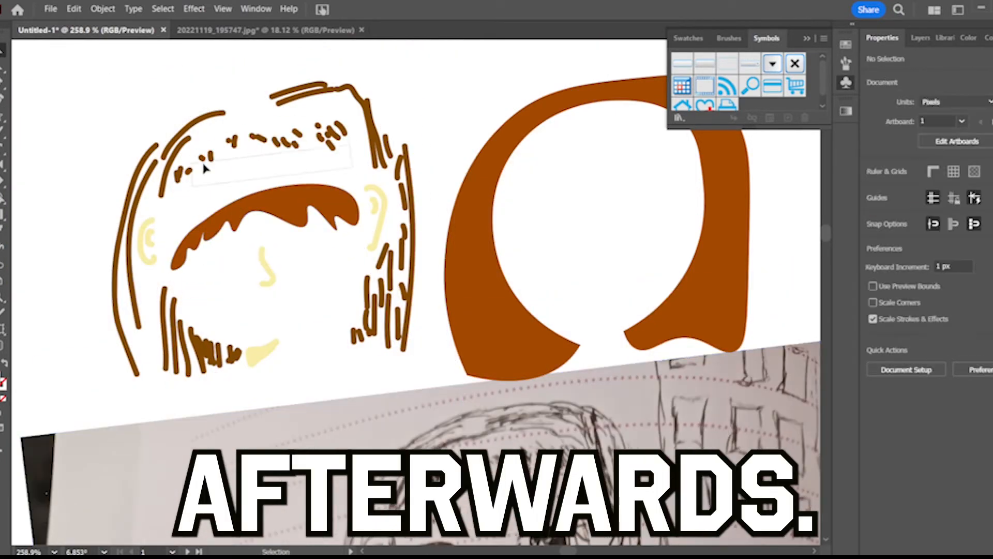
# Try to select and group the small painted fringe marks separately from the surrounding hair strokes
pyautogui.moveTo(179, 181); pyautogui.dragTo(352, 120)
pyautogui.rightClick(236, 137)
pyautogui.moveTo(101, 77); pyautogui.dragTo(424, 375)
pyautogui.rightClick(385, 203)
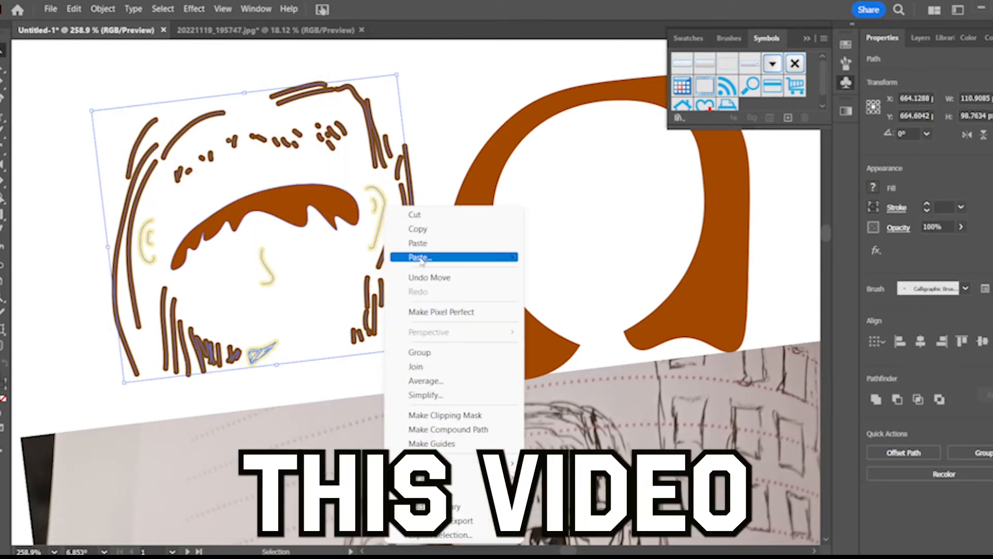
pyautogui.click(316, 195)
pyautogui.moveTo(173, 183); pyautogui.dragTo(331, 129)
pyautogui.rightClick(329, 143)
pyautogui.click(352, 171)
pyautogui.moveTo(195, 139); pyautogui.dragTo(357, 155)
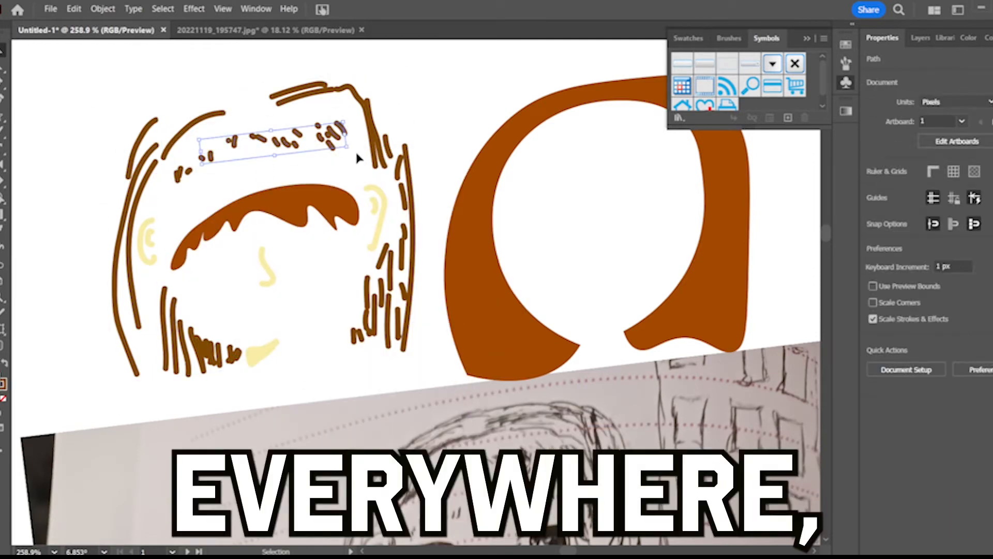
pyautogui.rightClick(341, 143)
pyautogui.click(353, 174)
pyautogui.moveTo(181, 139); pyautogui.dragTo(352, 155)
pyautogui.rightClick(261, 139)
pyautogui.click(177, 154)
# Shift the overlapping side hair stroke aside and move the small painted marks onto the brown fringe shape
pyautogui.moveTo(177, 136); pyautogui.dragTo(167, 116)
pyautogui.moveTo(170, 181); pyautogui.dragTo(353, 122)
pyautogui.moveTo(328, 127); pyautogui.dragTo(329, 205)
pyautogui.click(165, 211)
# Move the nose aside, group the brown fringe with its painted marks, and place the group on the brown hair's crown
pyautogui.moveTo(269, 270); pyautogui.dragTo(279, 305)
pyautogui.moveTo(178, 194); pyautogui.dragTo(347, 220)
pyautogui.rightClick(297, 194)
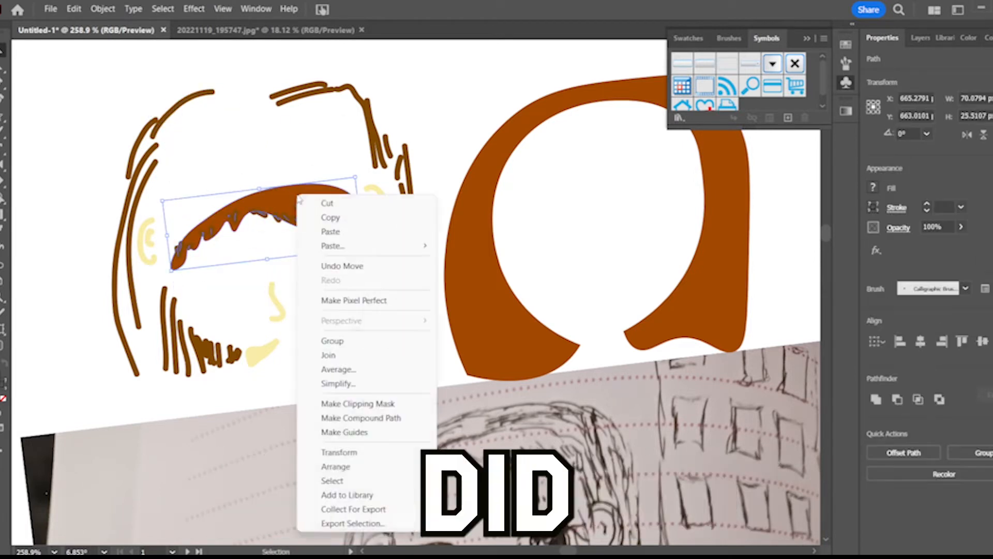
pyautogui.click(332, 340)
pyautogui.moveTo(269, 206); pyautogui.dragTo(595, 130)
pyautogui.click(61, 86)
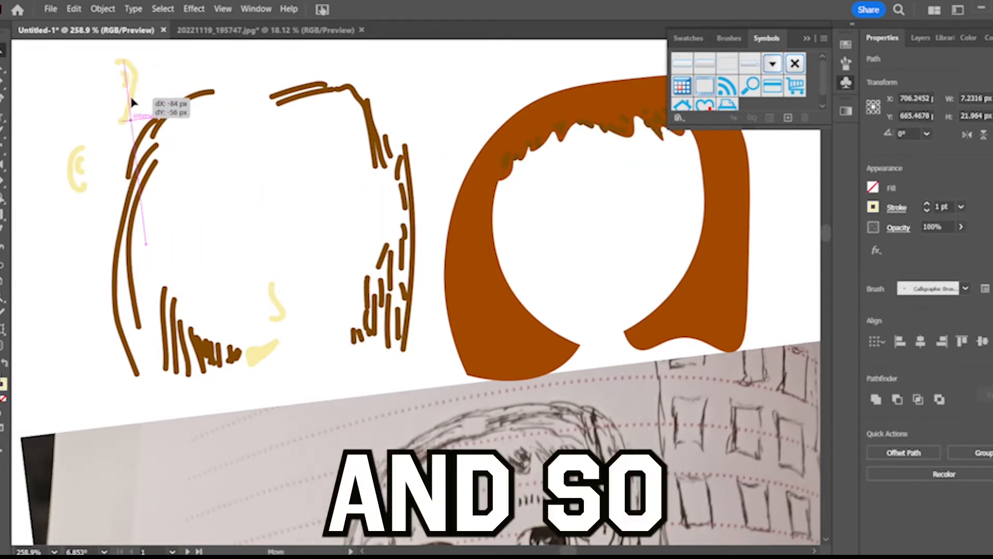
# Place the painted strand strokes over the brown hair shape and group the complete hair
pyautogui.moveTo(392, 319); pyautogui.dragTo(724, 322)
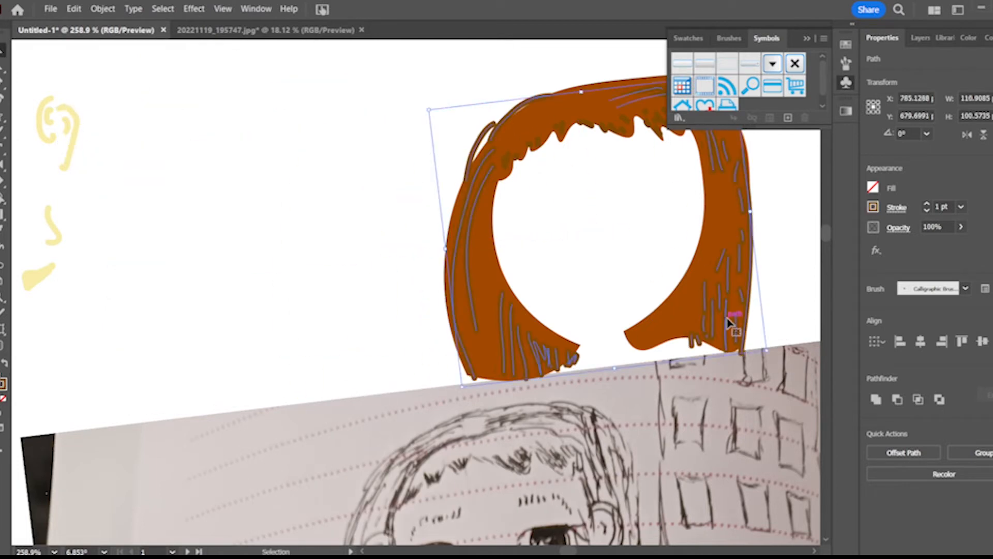
pyautogui.click(399, 170)
pyautogui.hotkey('ctrl', '-')
pyautogui.hotkey('ctrl', '-')
pyautogui.moveTo(406, 155); pyautogui.dragTo(618, 311)
pyautogui.moveTo(595, 290); pyautogui.dragTo(473, 198)
pyautogui.click(279, 125)
pyautogui.moveTo(524, 229); pyautogui.dragTo(528, 231)
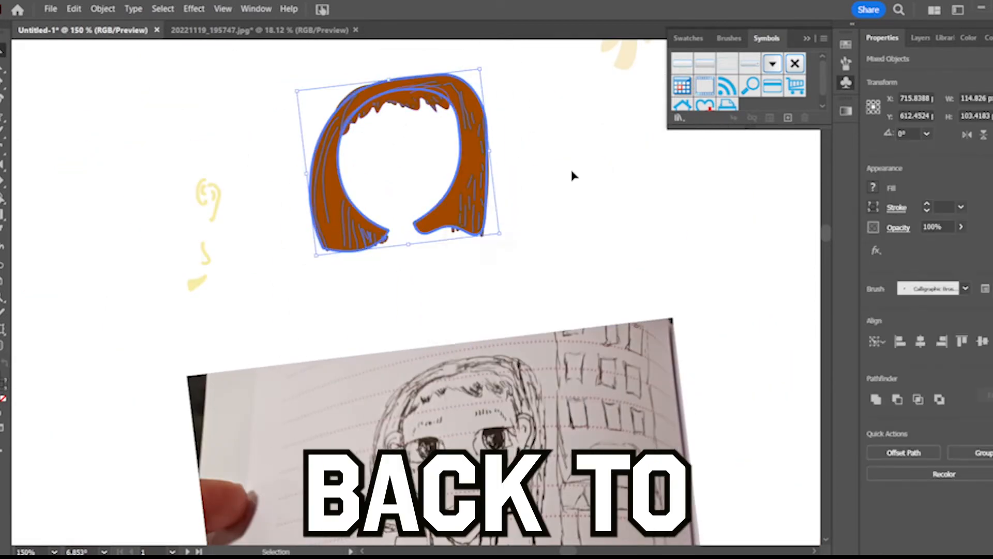
pyautogui.click(971, 452)
# Position the grouped brown hair over the girl's skin-coloured face
pyautogui.scroll(-8, 156, 312)
pyautogui.moveTo(227, 277); pyautogui.dragTo(96, 179)
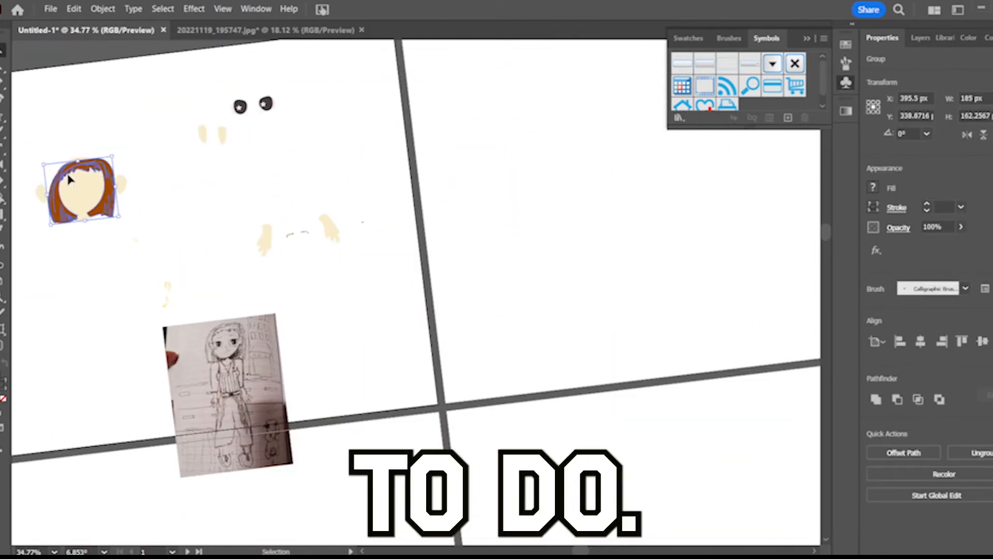
pyautogui.moveTo(83, 223); pyautogui.dragTo(83, 225)
pyautogui.hotkey('ctrl', '-')
pyautogui.press('a')
pyautogui.hotkey('ctrl', '+')
pyautogui.hotkey('ctrl', '+')
pyautogui.hotkey('ctrl', '-')
pyautogui.scroll(5, 741, 325)
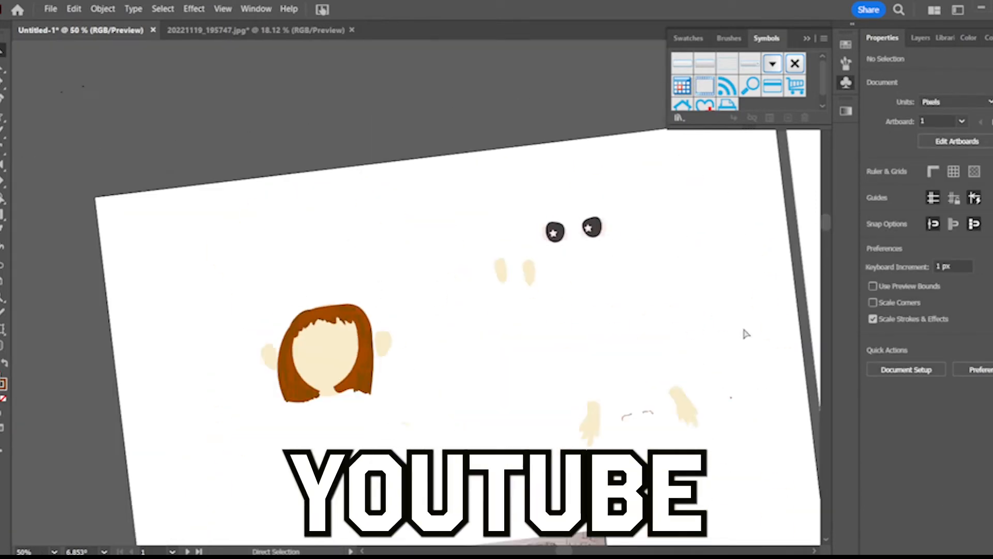
# Move the sketch photo to a clear area beside the traced parts and enlarge it slightly
pyautogui.click(560, 242)
pyautogui.hotkey('ctrl', '+')
pyautogui.hotkey('ctrl', '+')
pyautogui.scroll(4, 561, 242)
pyautogui.press('v')
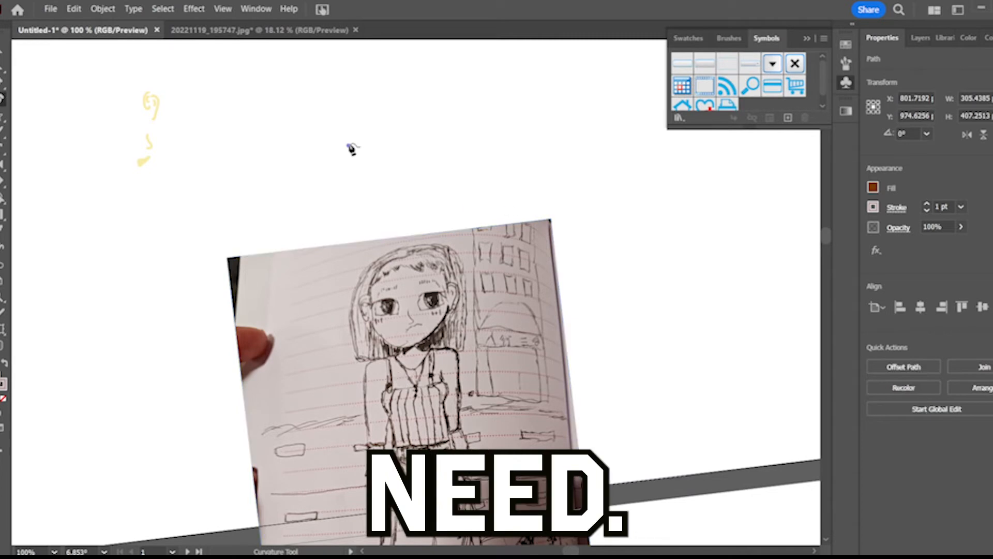
pyautogui.press('v')
pyautogui.moveTo(358, 389)
pyautogui.mouseDown()
pyautogui.moveTo(432, 318)
pyautogui.moveTo(462, 338)
pyautogui.mouseUp()
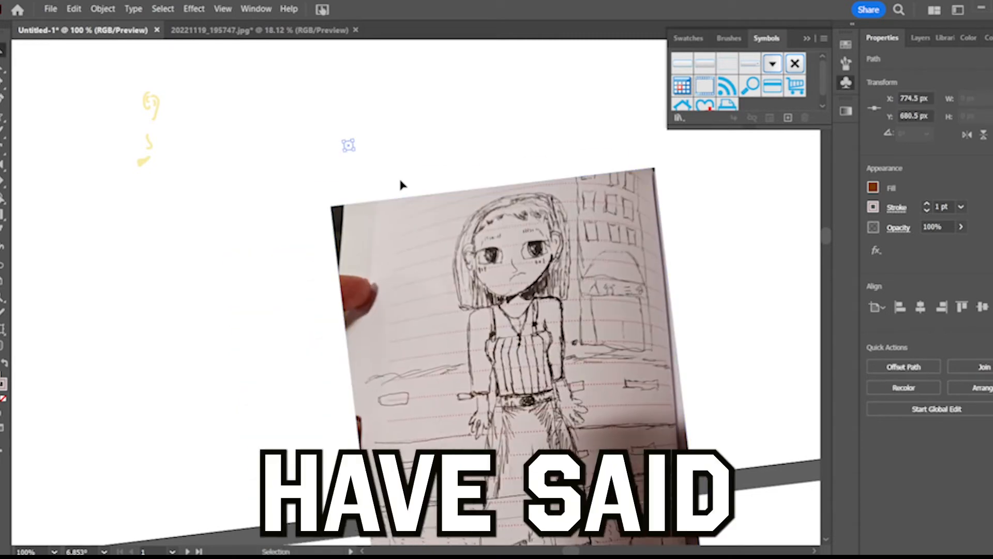
pyautogui.hotkey('ctrl', 'z')
pyautogui.scroll(-2, 448, 231)
pyautogui.moveTo(506, 362); pyautogui.dragTo(458, 267)
pyautogui.moveTo(605, 413); pyautogui.dragTo(634, 441)
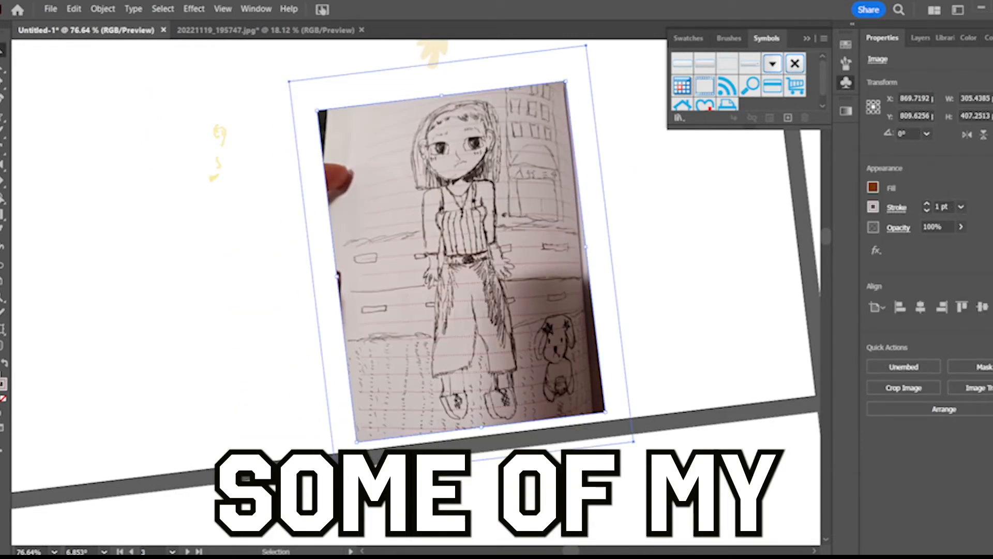
pyautogui.scroll(1, 448, 230)
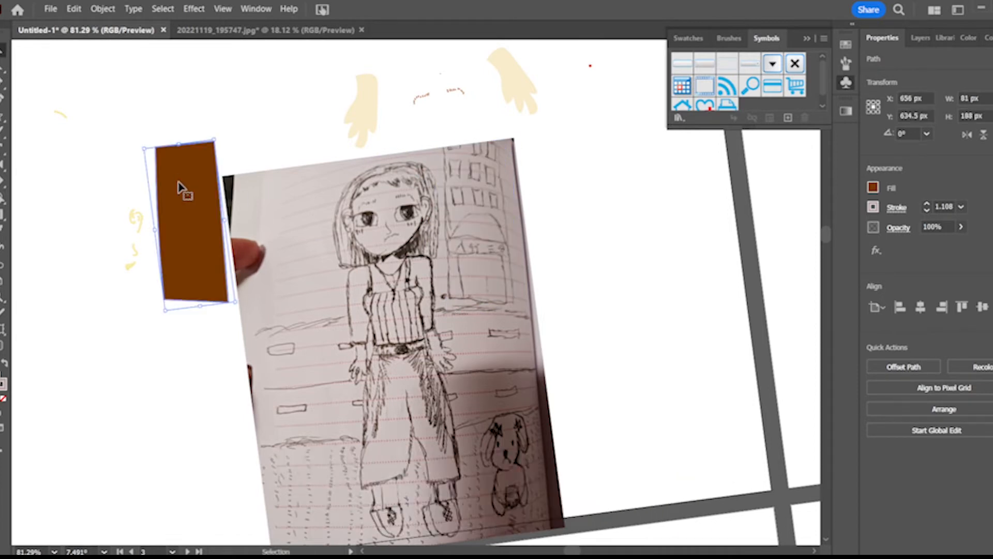
# Recolour the tall brown building shape dark red-brown #3C0B00 and move it clear of the sketch photo
pyautogui.click(872, 187)
pyautogui.click(873, 202)
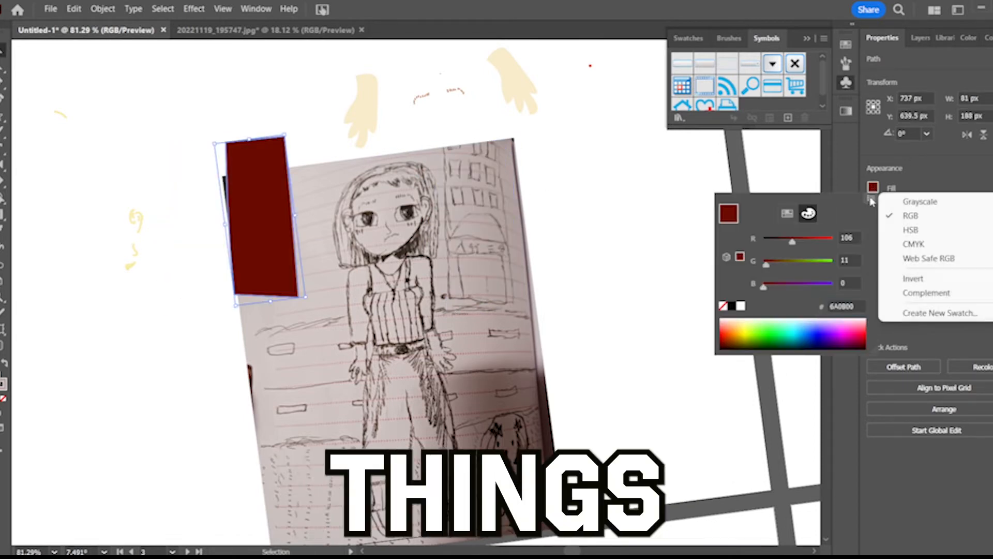
pyautogui.moveTo(792, 241); pyautogui.dragTo(780, 246)
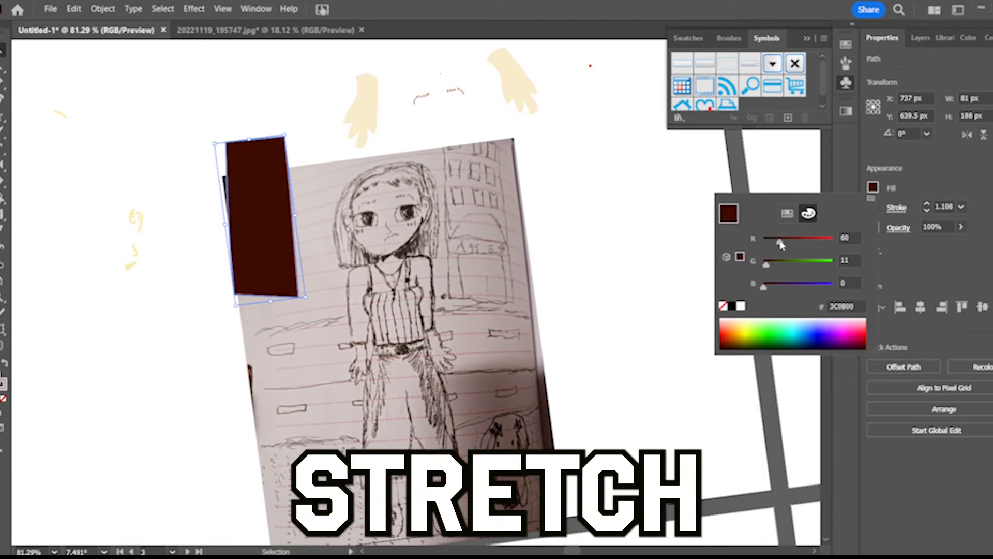
pyautogui.click(961, 227)
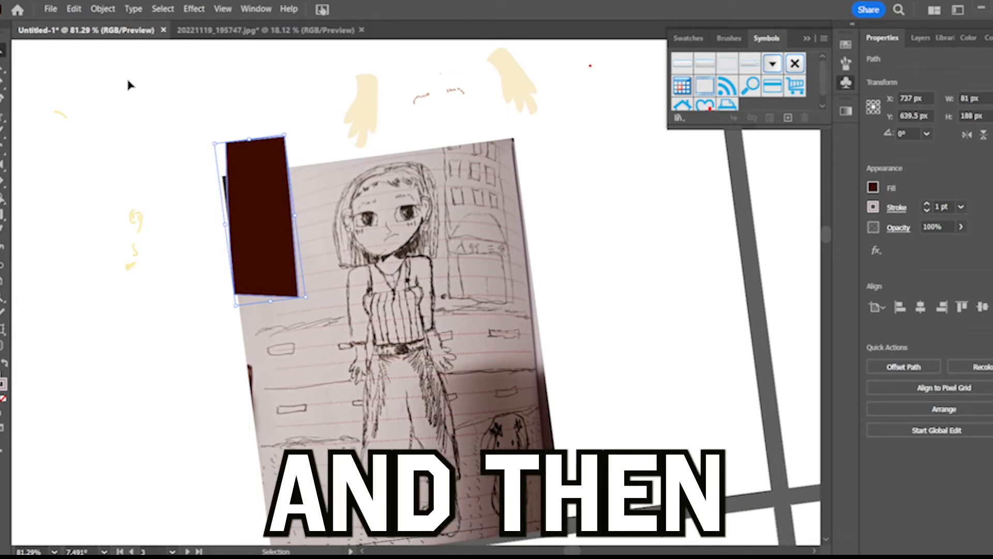
pyautogui.moveTo(290, 178); pyautogui.dragTo(185, 124)
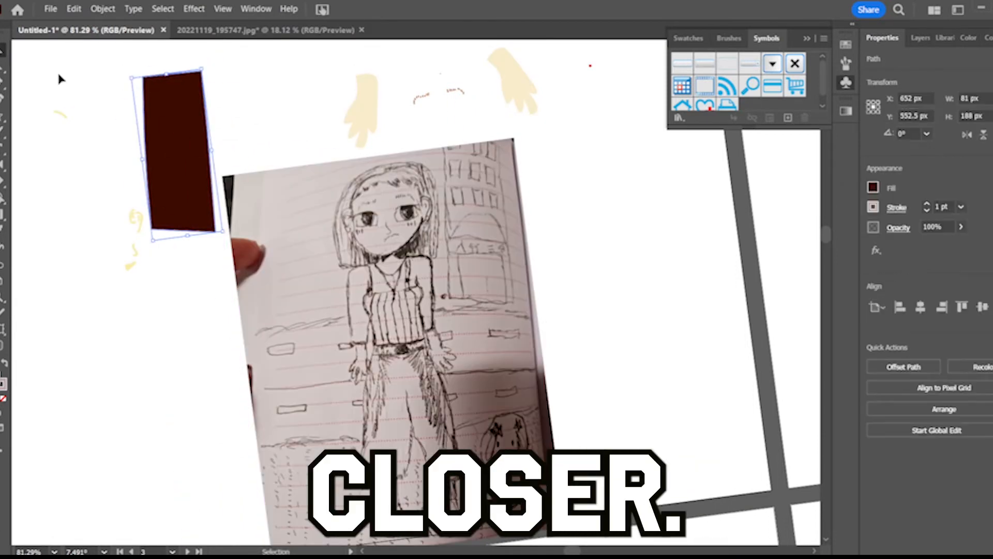
pyautogui.click(137, 226)
pyautogui.hotkey('ctrl', '-')
pyautogui.hotkey('ctrl', '-')
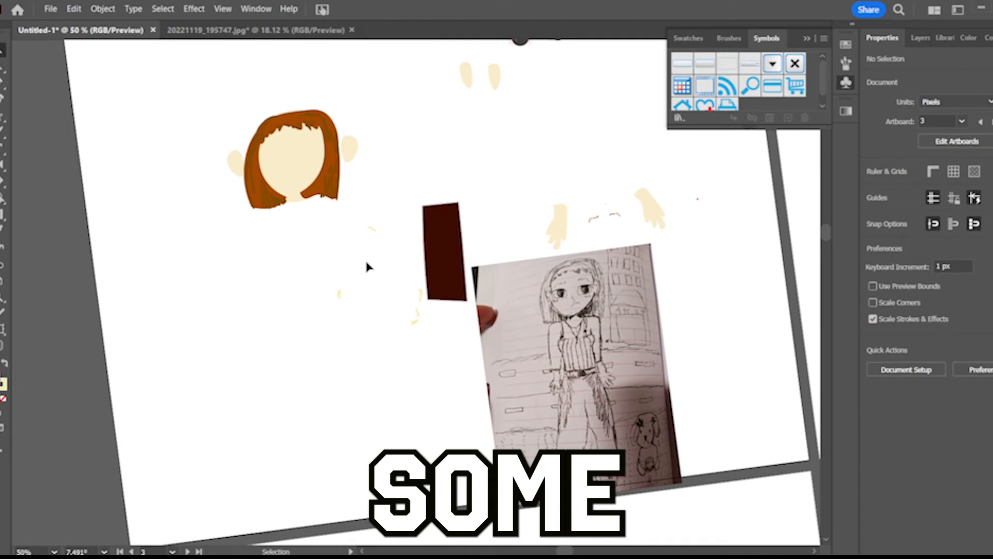
pyautogui.scroll(5, 397, 312)
pyautogui.scroll(-3, 385, 331)
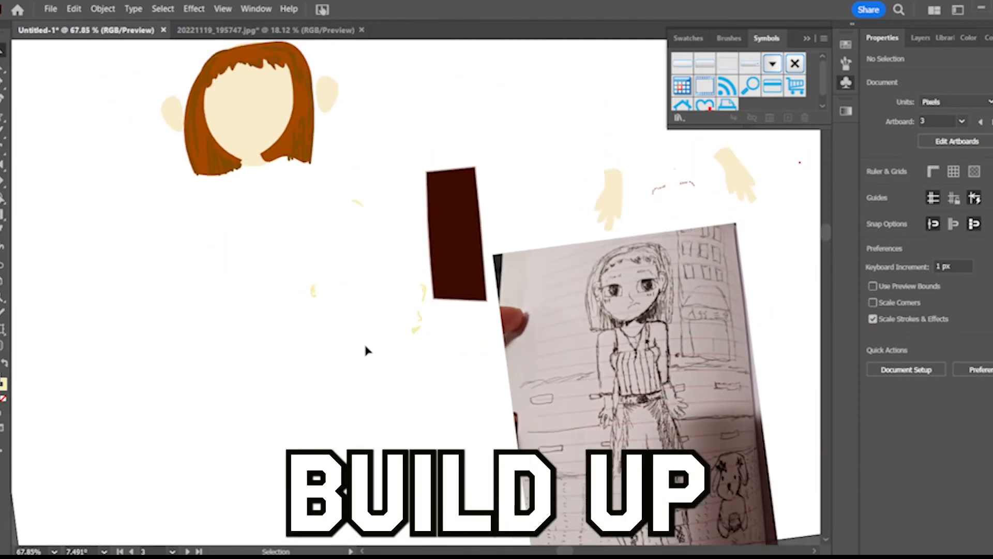
pyautogui.scroll(-1, 366, 351)
pyautogui.press('b')
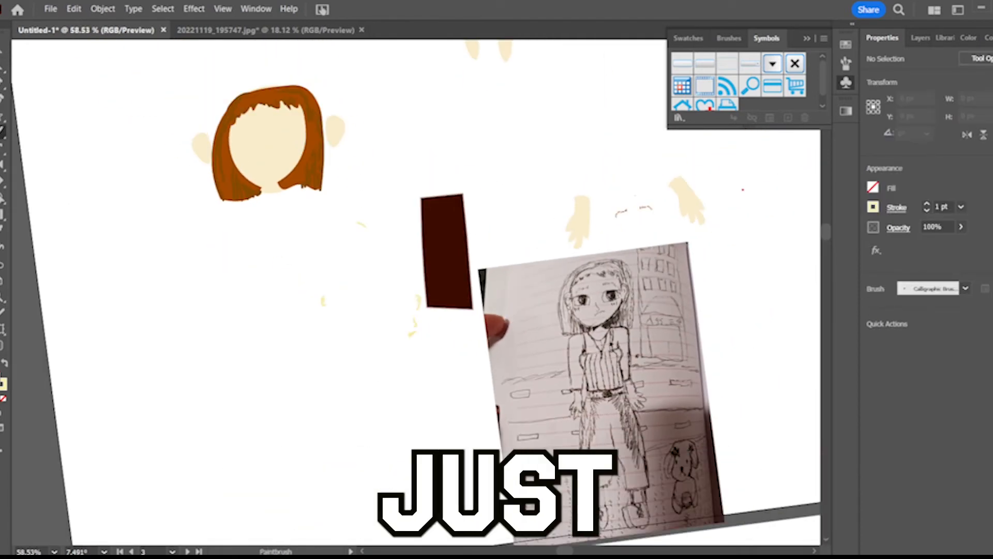
pyautogui.scroll(1, 361, 343)
pyautogui.scroll(-1, 360, 343)
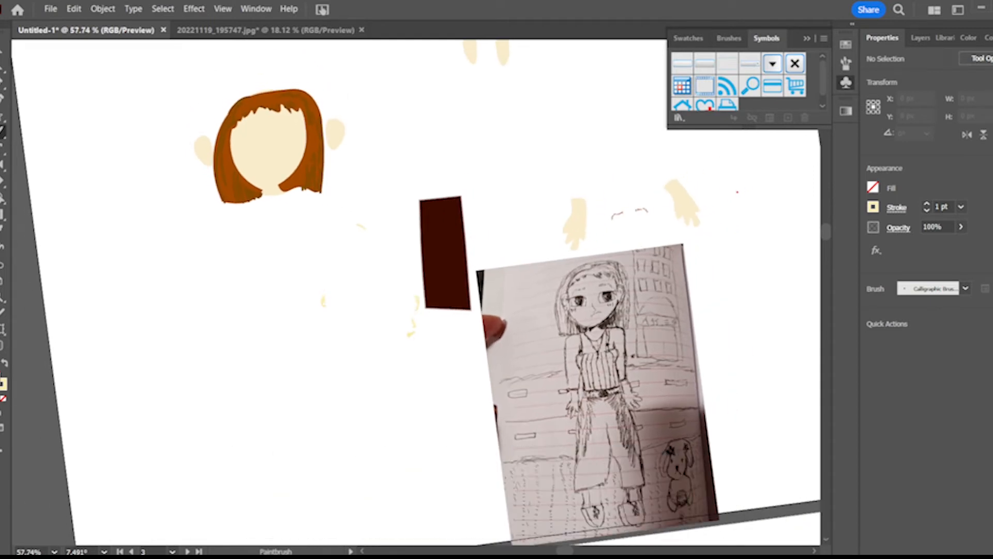
# Bring both ears to the front of the hair and place one on each side of the face
pyautogui.press('v')
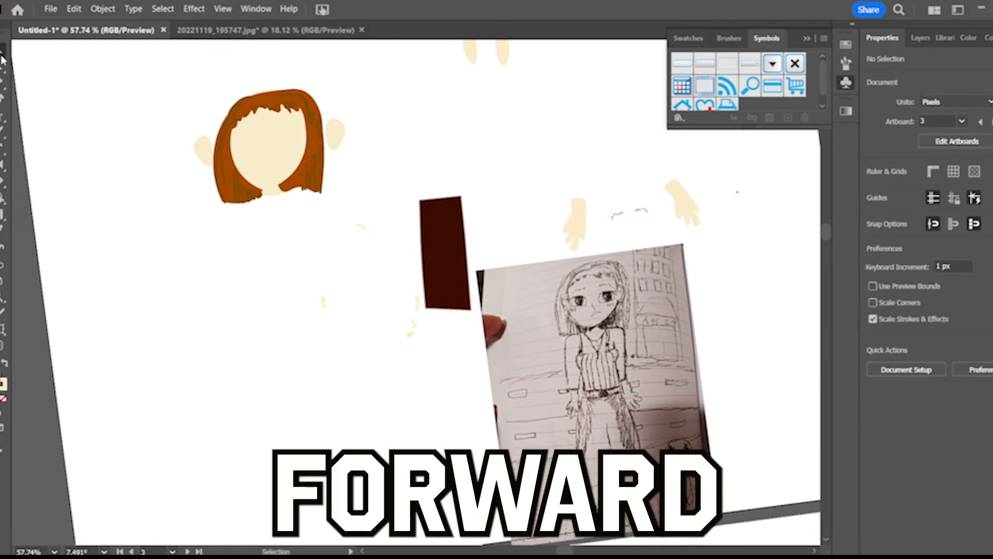
pyautogui.rightClick(177, 154)
pyautogui.moveTo(279, 462)
pyautogui.moveTo(200, 154); pyautogui.dragTo(224, 149)
pyautogui.click(364, 461)
pyautogui.rightClick(339, 139)
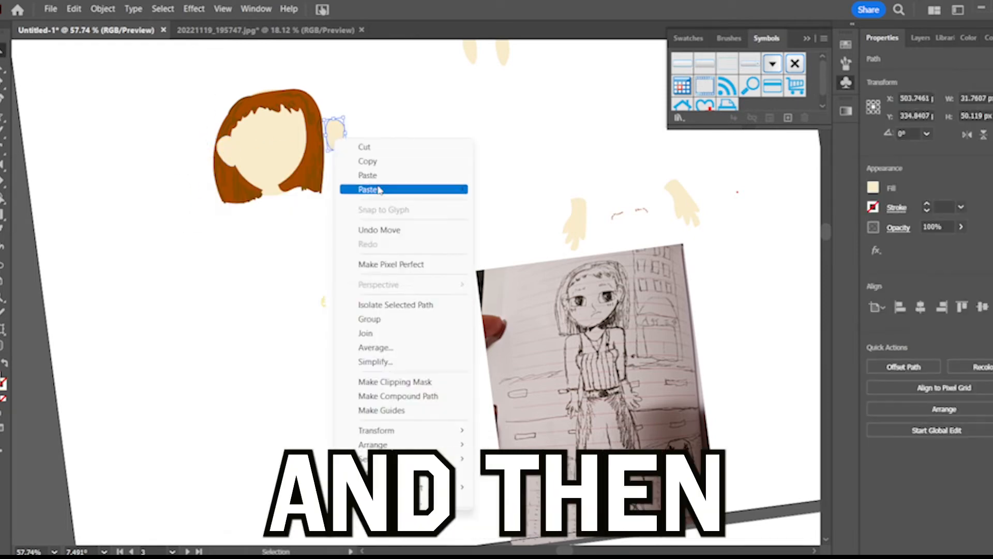
pyautogui.moveTo(424, 445)
pyautogui.click(535, 446)
pyautogui.moveTo(336, 135); pyautogui.dragTo(311, 143)
# Move one starry eye and one small skin-coloured oval away from their matching pieces, undoing a misplaced move
pyautogui.hotkey('ctrl', '-')
pyautogui.moveTo(488, 85); pyautogui.dragTo(392, 147)
pyautogui.moveTo(826, 237); pyautogui.dragTo(825, 228)
pyautogui.moveTo(519, 219); pyautogui.dragTo(280, 338)
pyautogui.hotkey('ctrl', 'z')
pyautogui.moveTo(474, 200); pyautogui.dragTo(397, 268)
pyautogui.hotkey('ctrl', 'g')
# Separate the small yellow detail marks and move the nose stroke to just below the head
pyautogui.click(685, 321)
pyautogui.scroll(-3, 355, 304)
pyautogui.scroll(3, 355, 310)
pyautogui.click(224, 276)
pyautogui.moveTo(300, 264); pyautogui.dragTo(271, 263)
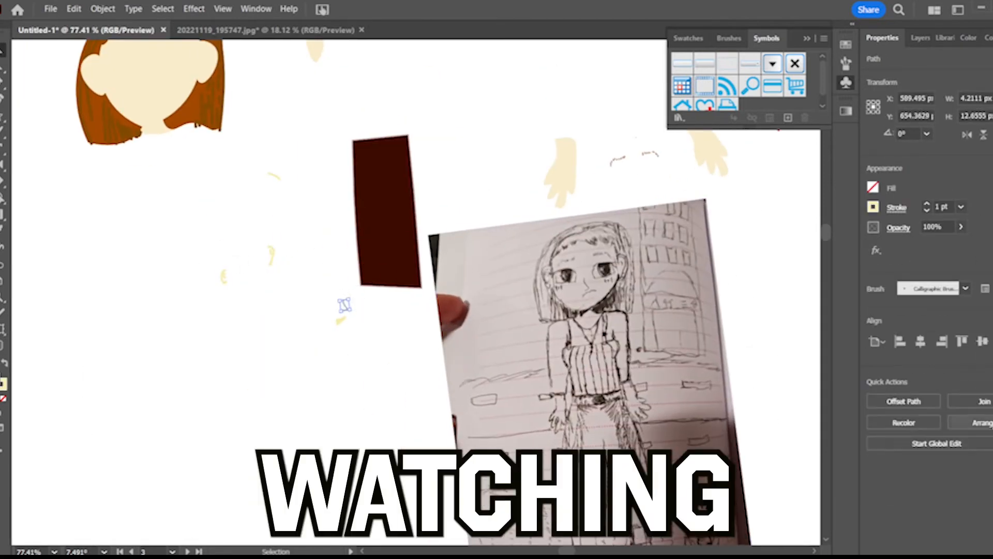
pyautogui.click(346, 306)
pyautogui.moveTo(344, 305); pyautogui.dragTo(189, 203)
pyautogui.scroll(-4, 585, 217)
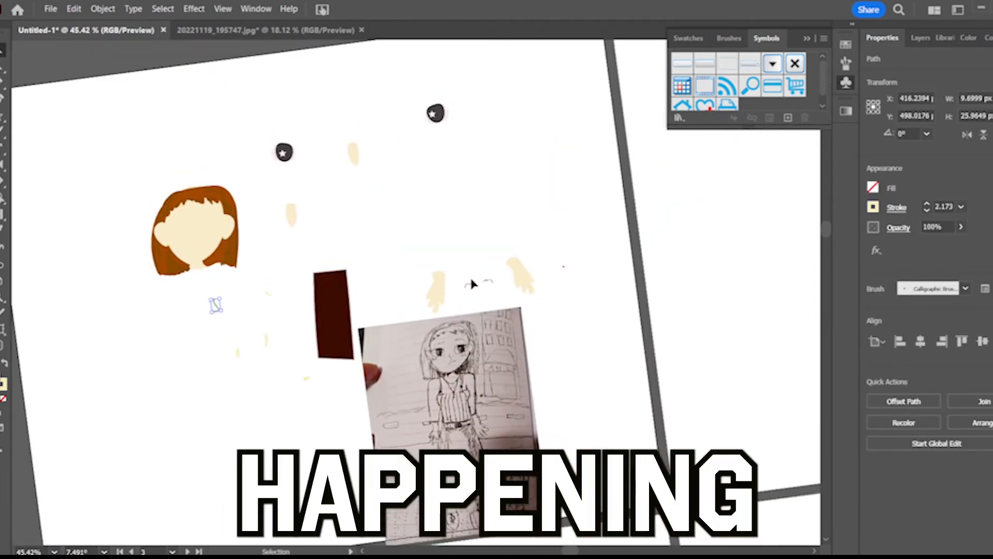
# Move the pieces of one thin brown line up from between the hands and bring them together
pyautogui.moveTo(470, 283); pyautogui.dragTo(443, 231)
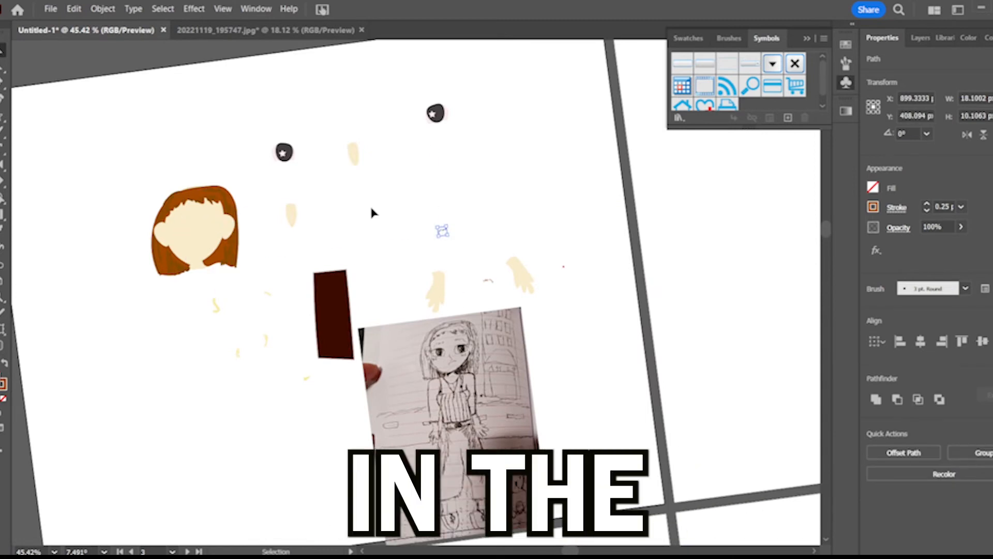
pyautogui.hotkey('ctrl', '+')
pyautogui.hotkey('ctrl', '+')
pyautogui.hotkey('ctrl', '+')
pyautogui.hotkey('ctrl', '+')
pyautogui.hotkey('ctrl', '+')
pyautogui.hotkey('ctrl', '+')
pyautogui.hotkey('ctrl', '+')
pyautogui.moveTo(449, 267); pyautogui.dragTo(495, 236)
pyautogui.click(473, 207)
pyautogui.hotkey('ctrl', '-')
pyautogui.hotkey('ctrl', '-')
pyautogui.hotkey('ctrl', '-')
pyautogui.hotkey('ctrl', '-')
pyautogui.hotkey('ctrl', '-')
pyautogui.hotkey('ctrl', '-')
pyautogui.press('-')
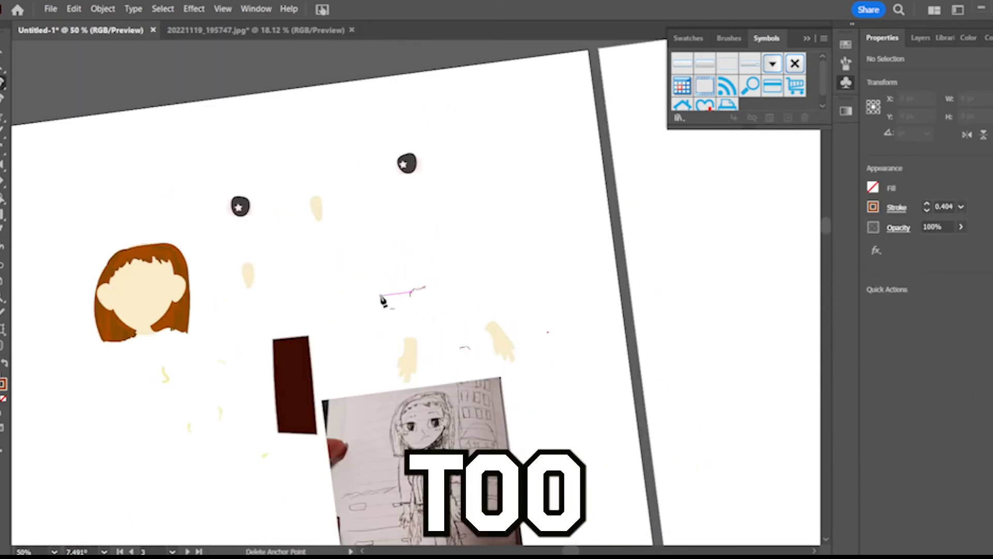
pyautogui.press('v')
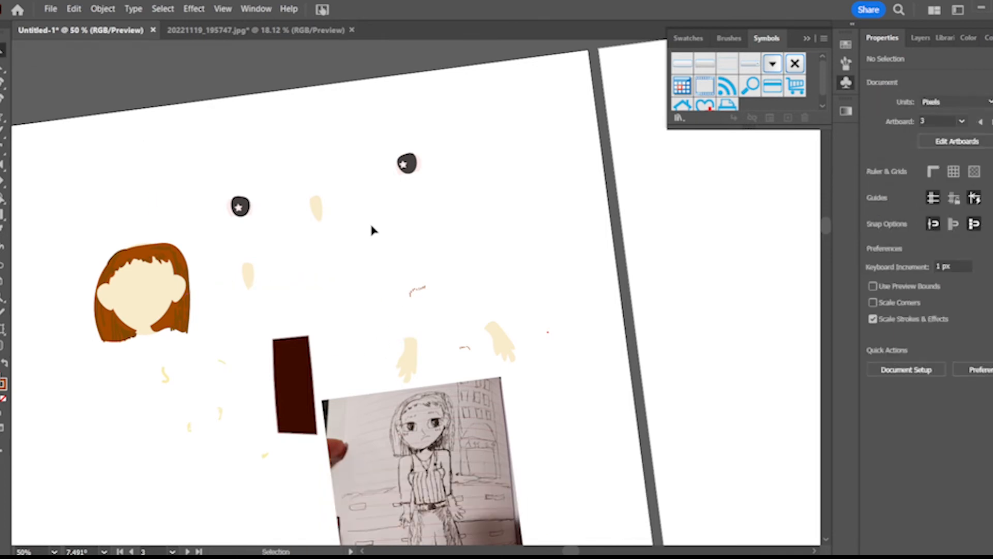
pyautogui.hotkey('ctrl', '+')
pyautogui.hotkey('ctrl', '+')
pyautogui.hotkey('ctrl', '-')
pyautogui.hotkey('ctrl', '-')
pyautogui.hotkey('ctrl', '-')
pyautogui.click(414, 291)
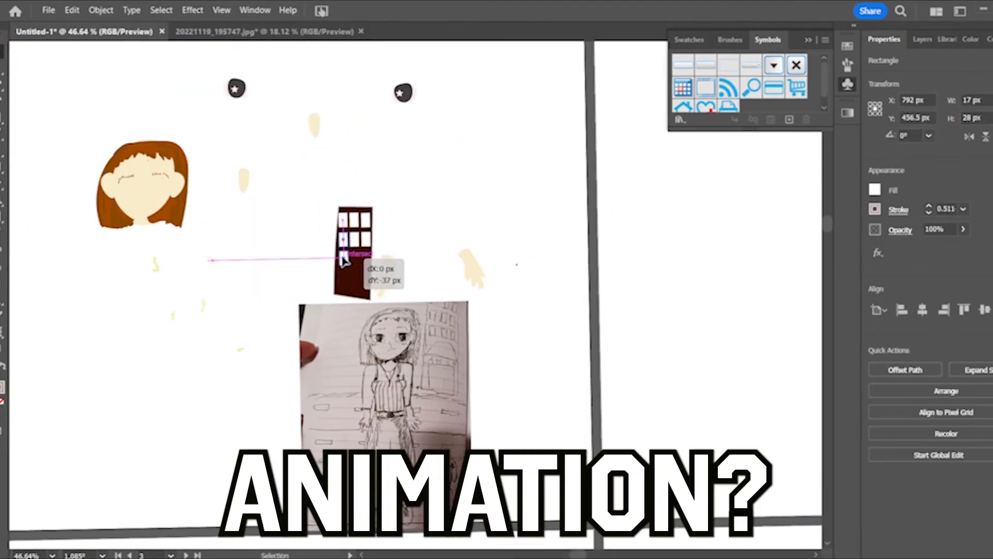
# Position another white window in the third row on the dark building
pyautogui.moveTo(364, 258); pyautogui.dragTo(357, 259)
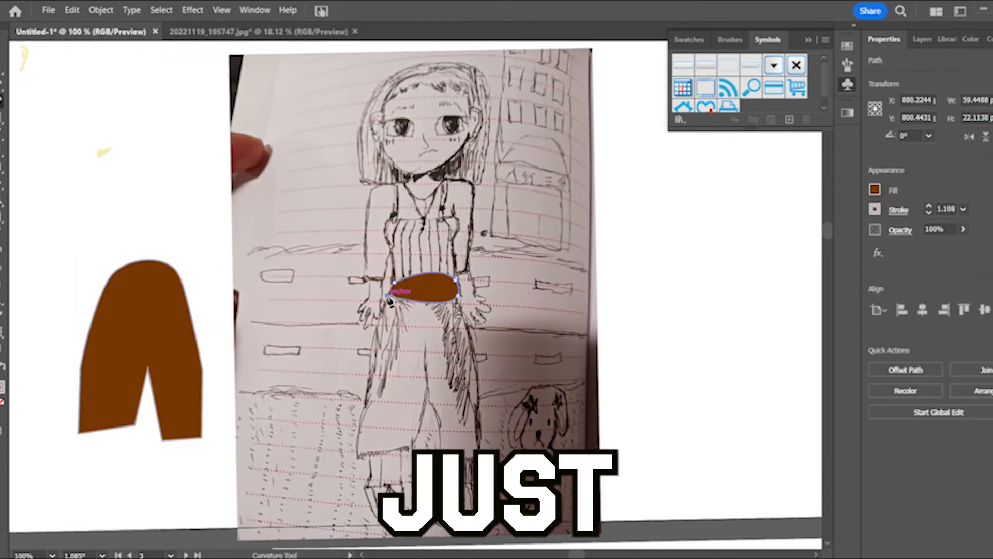
# Place the traced white belt on the brown trousers' waist and add a coral oval buckle about 20 by 15 px
pyautogui.moveTo(459, 296); pyautogui.dragTo(460, 297)
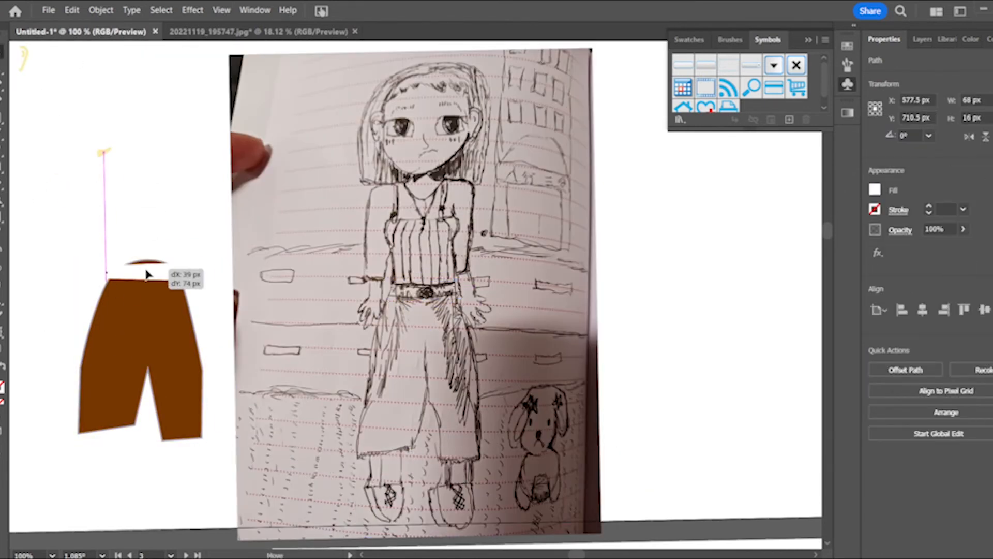
pyautogui.moveTo(146, 273); pyautogui.dragTo(159, 276)
pyautogui.press('l')
pyautogui.moveTo(416, 290)
pyautogui.mouseDown()
pyautogui.moveTo(438, 306)
pyautogui.moveTo(140, 276)
pyautogui.mouseUp()
pyautogui.click(875, 189)
pyautogui.click(725, 330)
pyautogui.click(425, 300)
pyautogui.press('Escape')
pyautogui.press('v')
# Trace the body of the girl's striped top over the sketch as a coral Curvature shape
pyautogui.hotkey('shift', '`')
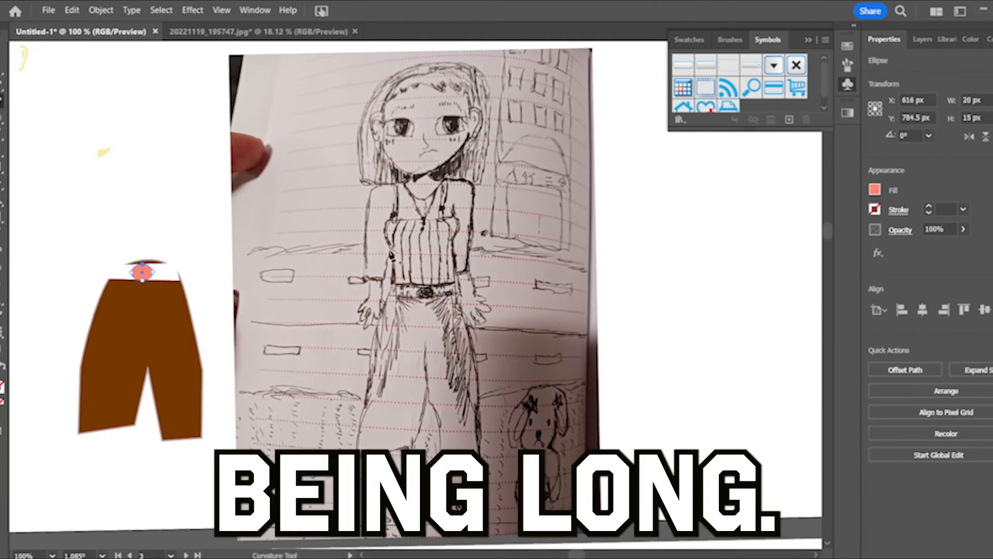
pyautogui.click(396, 278)
pyautogui.click(392, 243)
pyautogui.click(384, 234)
pyautogui.click(389, 218)
pyautogui.click(447, 221)
pyautogui.click(455, 218)
pyautogui.click(456, 222)
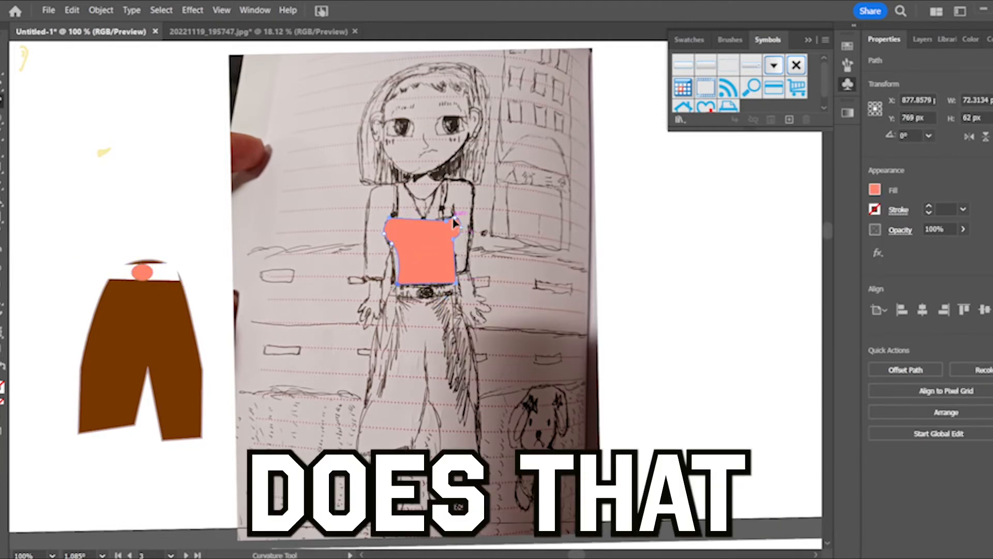
# Trace the top's left shoulder strap over the sketch as a narrow coral shape with sharp corners
pyautogui.click(396, 184)
pyautogui.click(390, 217)
pyautogui.click(398, 218)
pyautogui.click(401, 186)
pyautogui.click(395, 184)
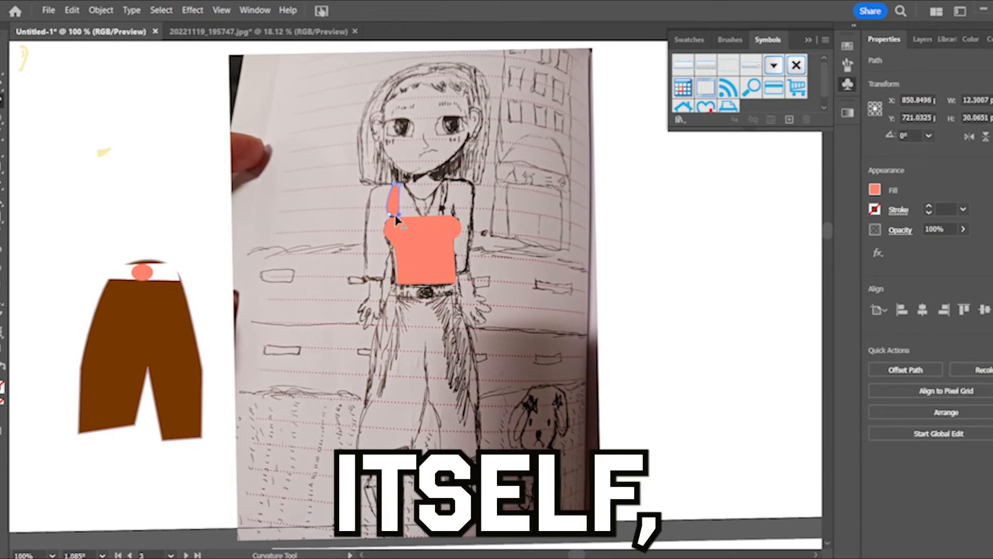
pyautogui.doubleClick(399, 218)
# Trace the top's right shoulder strap in coral and move the traced top off the sketch, above the trousers
pyautogui.click(440, 213)
pyautogui.click(443, 182)
pyautogui.click(452, 181)
pyautogui.click(449, 198)
pyautogui.click(446, 211)
pyautogui.click(439, 212)
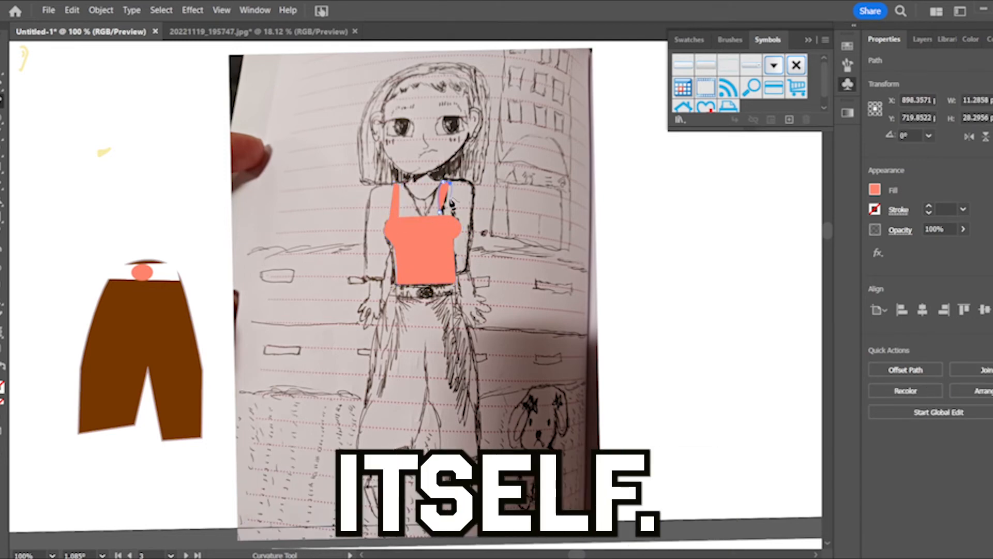
pyautogui.doubleClick(451, 182)
pyautogui.moveTo(398, 248); pyautogui.dragTo(116, 226)
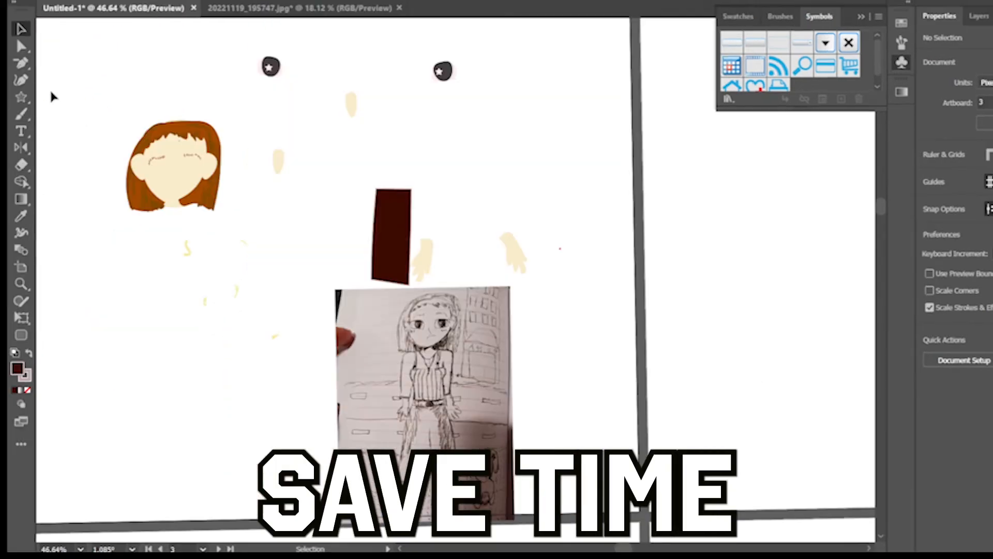
# Draw a small rectangle, fill it white and place it near the top of the dark building as a window
pyautogui.moveTo(479, 141)
pyautogui.mouseDown()
pyautogui.moveTo(500, 168)
pyautogui.moveTo(421, 248)
pyautogui.moveTo(378, 195)
pyautogui.mouseUp()
pyautogui.click(930, 172)
pyautogui.click(793, 294)
pyautogui.press('v')
pyautogui.moveTo(395, 220); pyautogui.dragTo(399, 210)
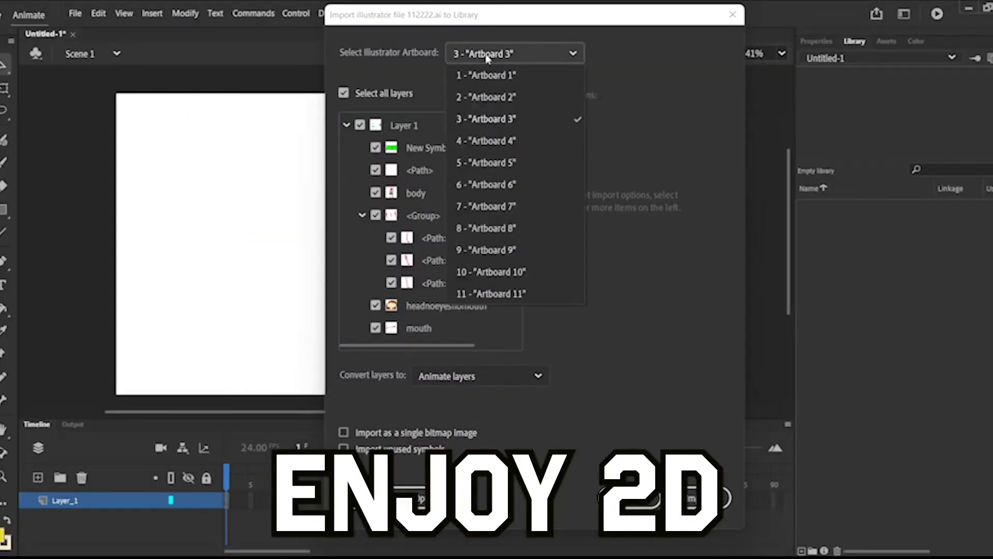
# In Adobe Animate, import Illustrator file 112222.ai into the library and expand its Illustrator Symbols folder
pyautogui.scroll(-5, 525, 310)
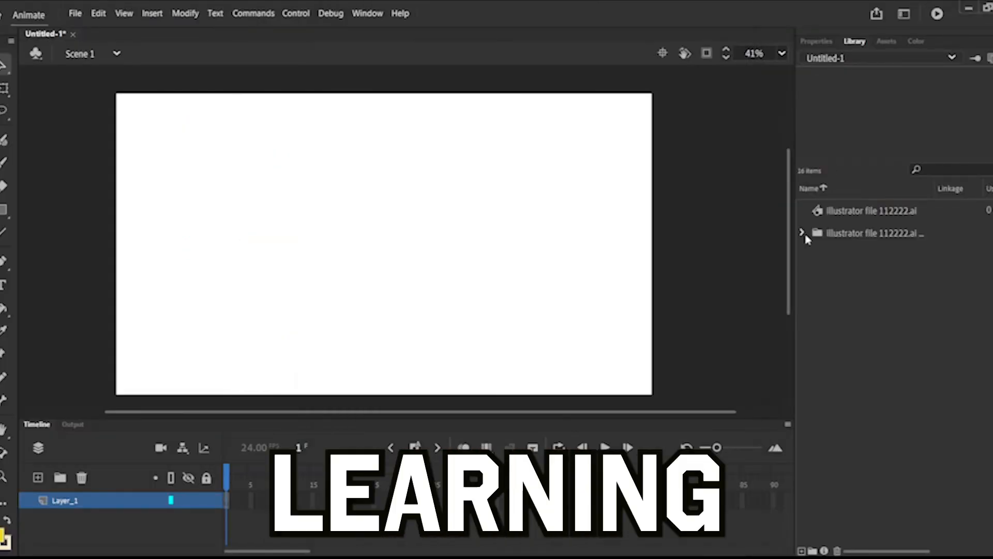
pyautogui.click(804, 232)
pyautogui.click(819, 255)
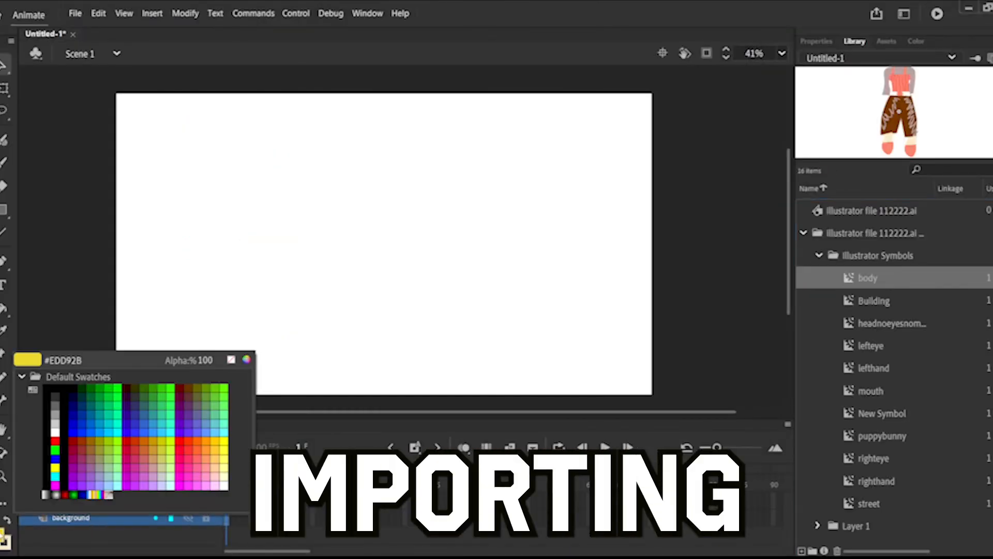
# Draw a blue rectangle covering the whole stage on the background layer and lock that layer
pyautogui.click(213, 430)
pyautogui.press('r')
pyautogui.moveTo(114, 92); pyautogui.dragTo(653, 397)
pyautogui.click(206, 517)
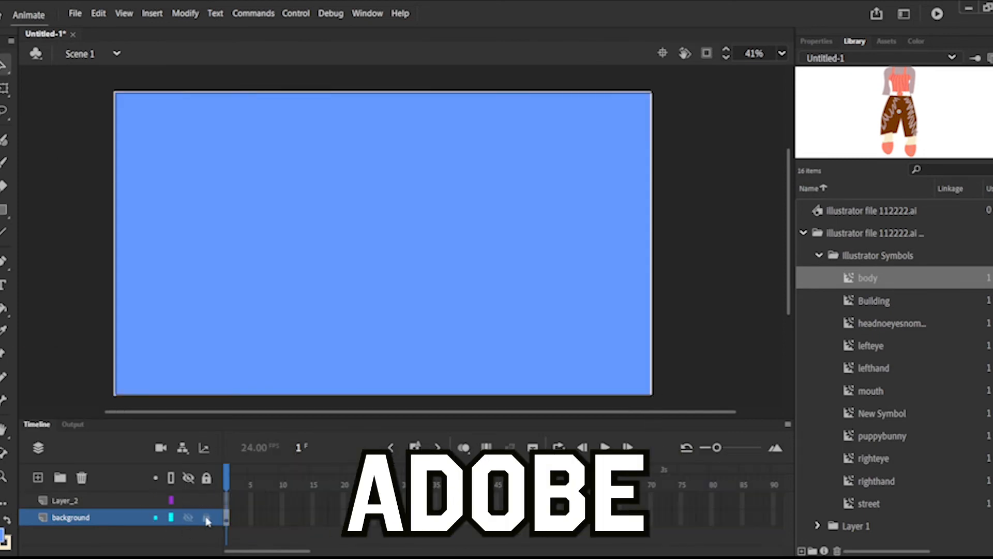
# Place the grass symbol, New Symbol, across the lower half of the stage and add a new layer
pyautogui.moveTo(882, 413); pyautogui.dragTo(362, 318)
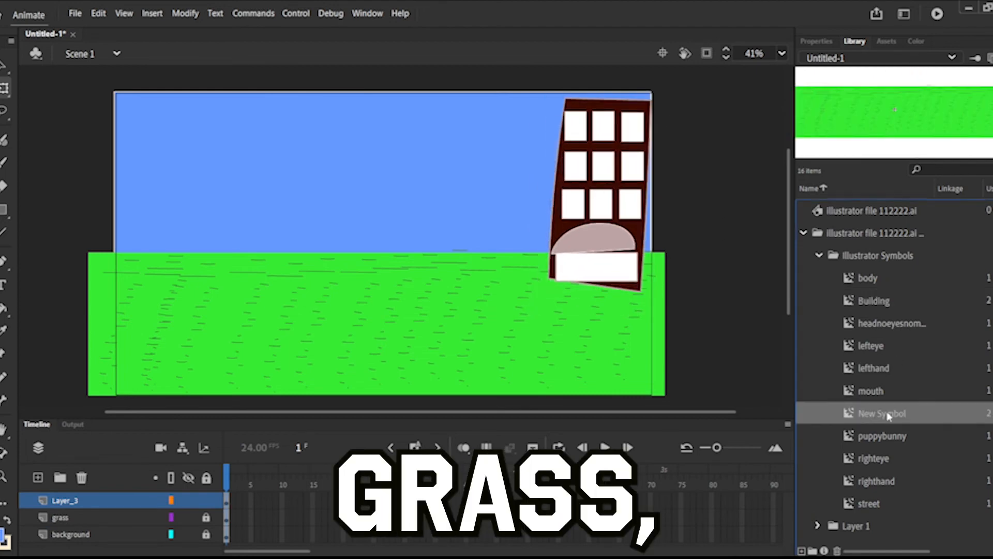
pyautogui.click(37, 478)
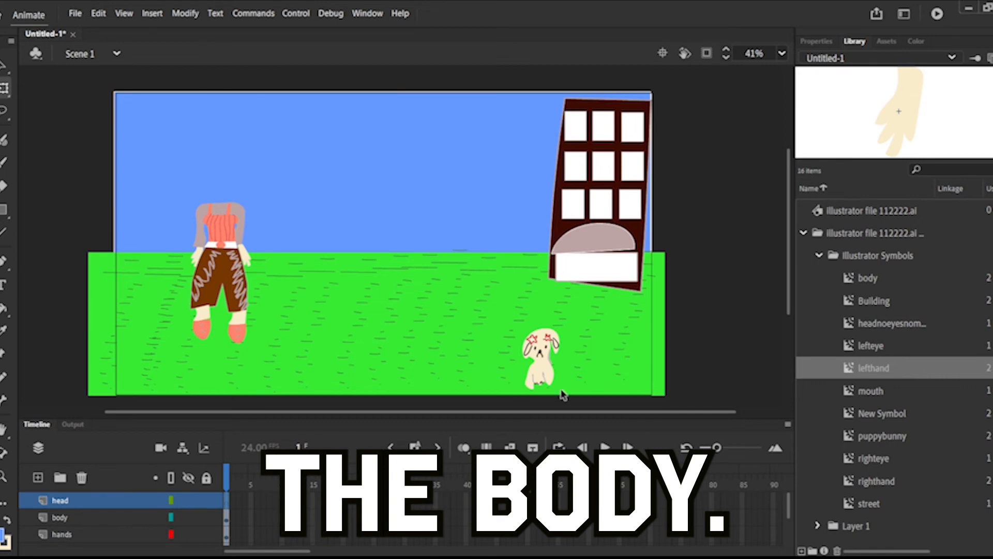
# Place the head symbol without eyes or mouth above the body on the head layer and delete unwanted shapes from its hair
pyautogui.moveTo(900, 324); pyautogui.dragTo(224, 150)
pyautogui.doubleClick(428, 197)
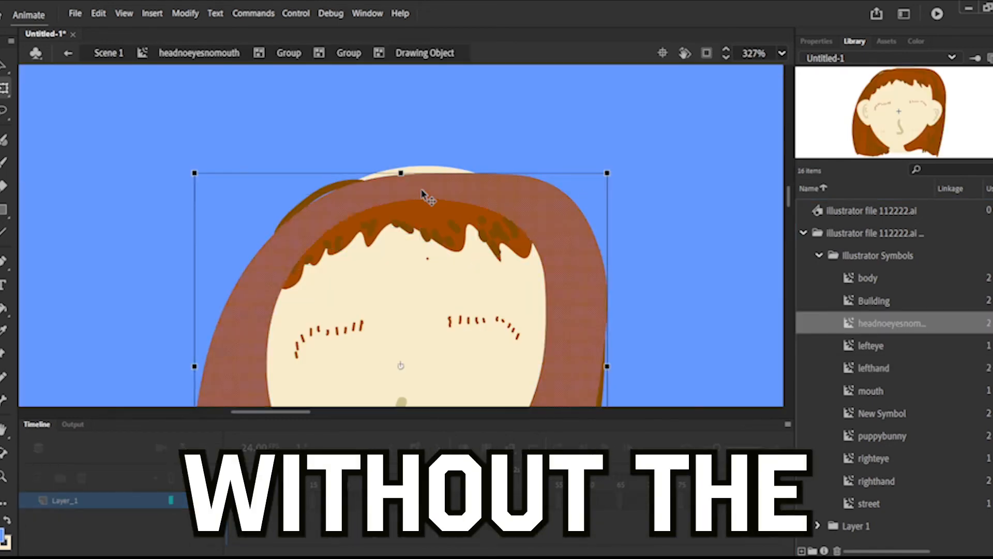
pyautogui.press('Delete')
pyautogui.press('Delete')
pyautogui.click(361, 224)
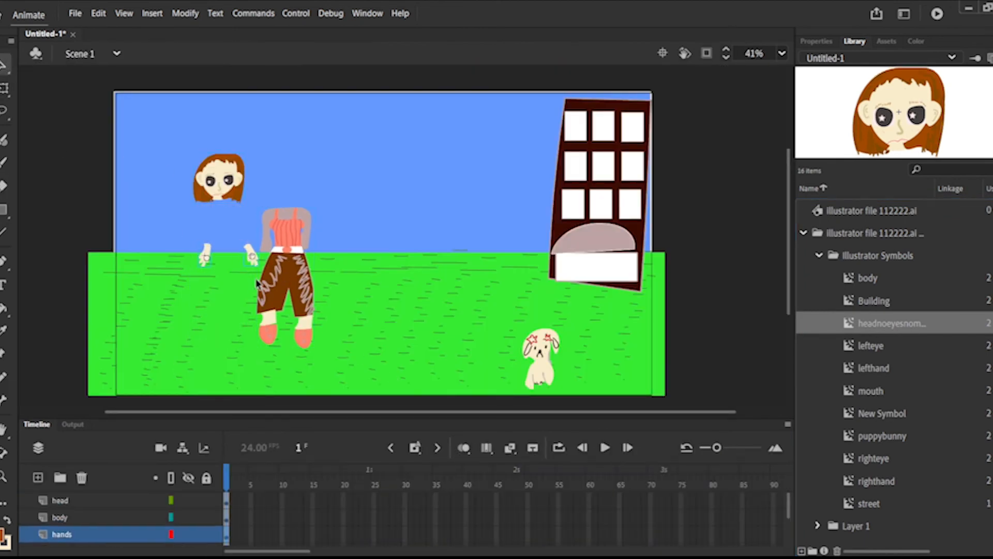
# Position the girl's head on top of her body and select all frames
pyautogui.moveTo(226, 182); pyautogui.dragTo(238, 182)
pyautogui.hotkey('ctrl', '=')
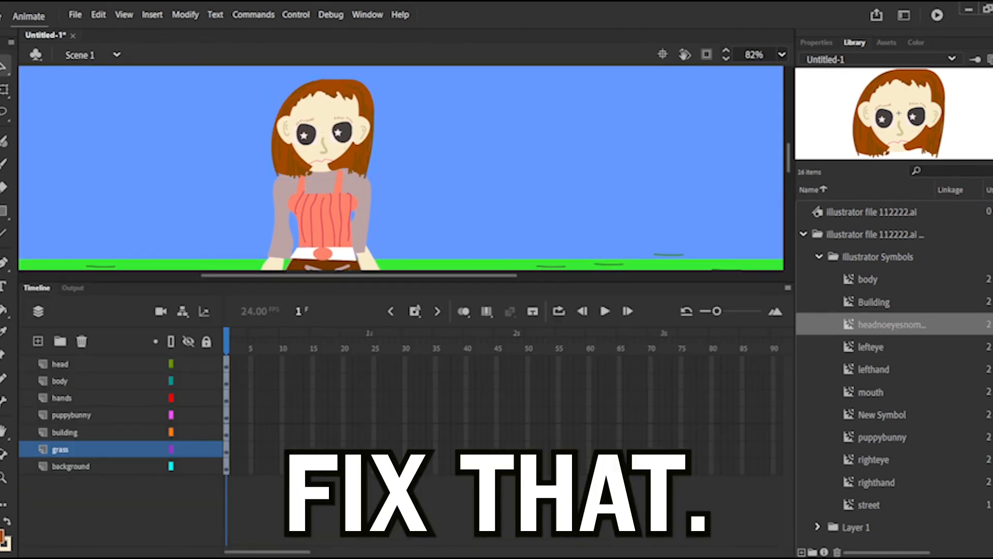
pyautogui.hotkey('ctrl', 'alt', 'a')
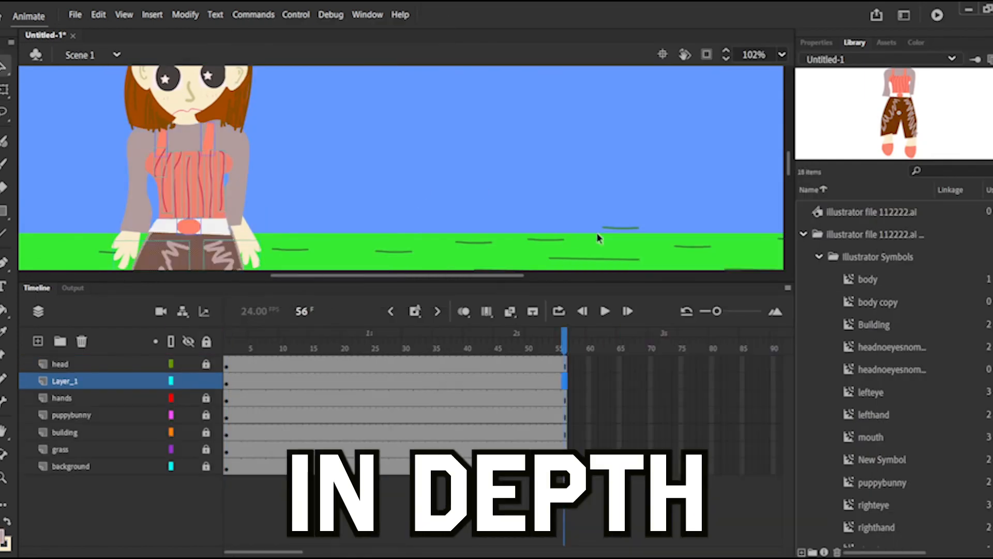
# Cut the lower sleeve of the viewer's-right arm out of the body drawing on frame 2 and fit it back onto the arm
pyautogui.moveTo(228, 184); pyautogui.dragTo(304, 206)
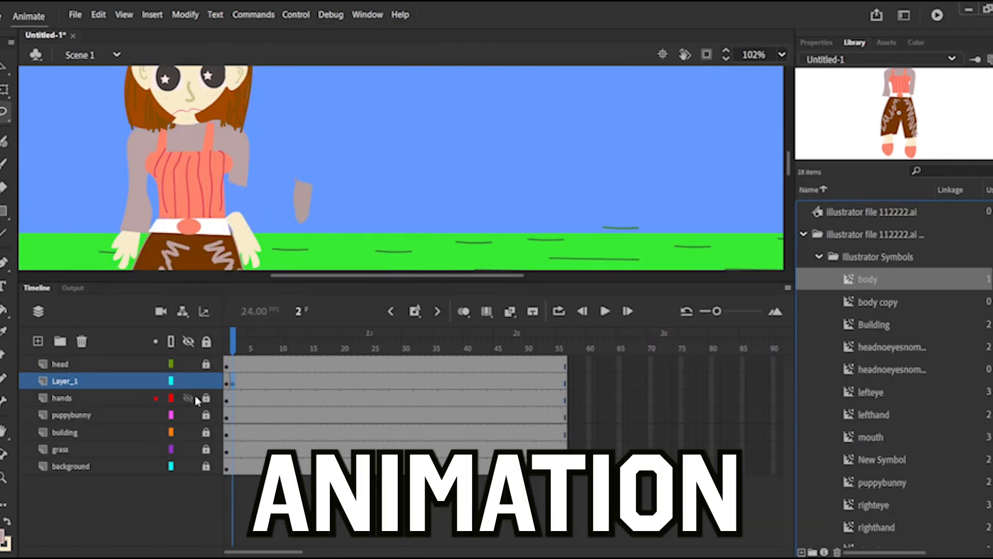
pyautogui.hotkey('ctrl', '=')
pyautogui.press('v')
pyautogui.moveTo(528, 222); pyautogui.dragTo(419, 222)
# Unlock the hands layer and select frame 2 of Layer_1
pyautogui.click(227, 345)
pyautogui.scroll(-2, 364, 223)
pyautogui.click(206, 398)
pyautogui.click(226, 348)
pyautogui.click(235, 384)
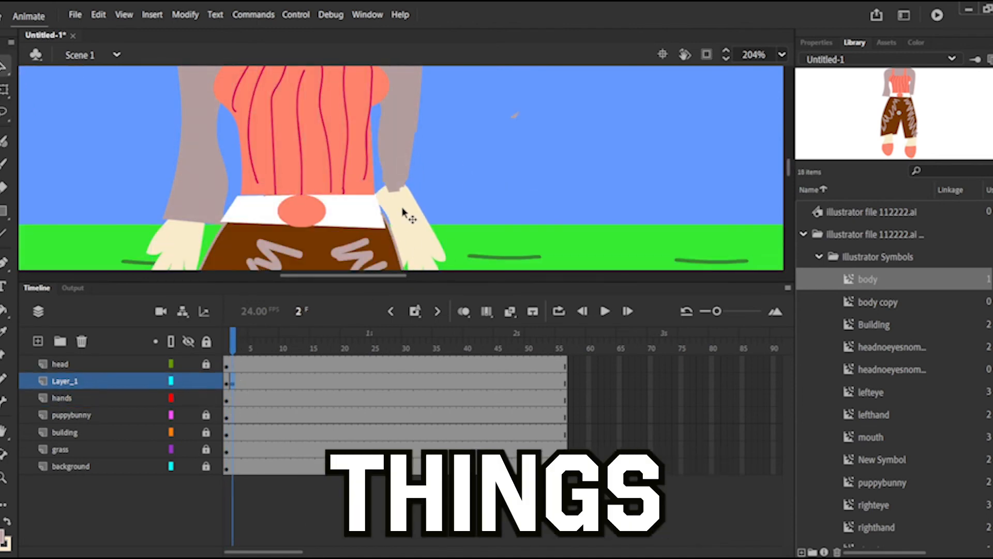
# Brush along the inner edge of the separated forearm sleeve on frame 2 and reshape it to fit the arm beside the torso
pyautogui.press('w')
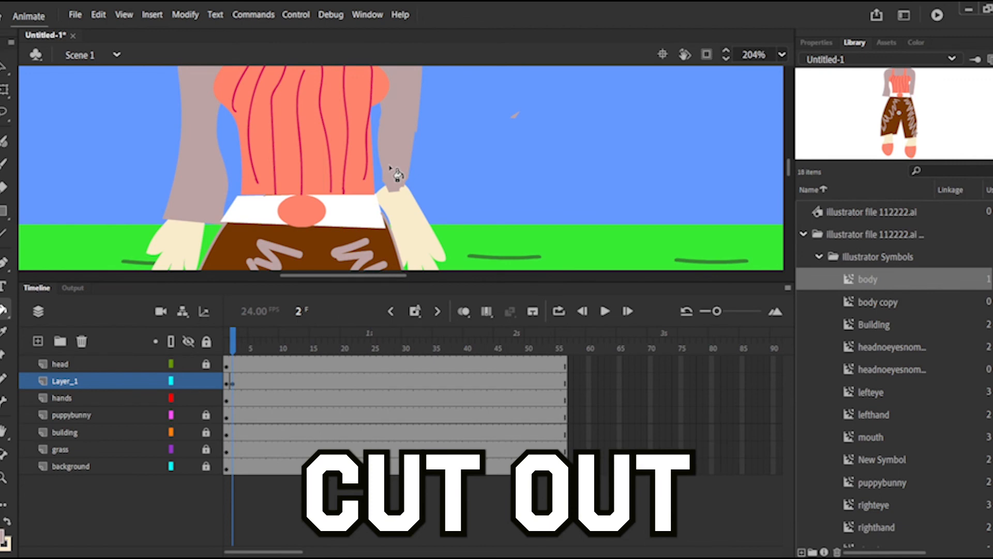
pyautogui.press('b')
pyautogui.moveTo(380, 116); pyautogui.dragTo(385, 193)
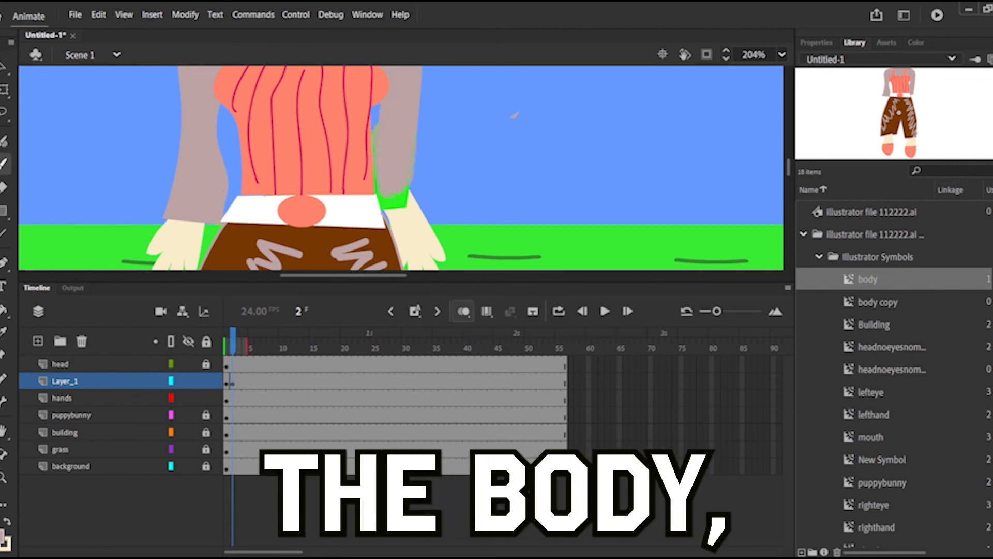
pyautogui.press('v')
pyautogui.moveTo(374, 124)
pyautogui.mouseDown()
pyautogui.moveTo(414, 140)
pyautogui.moveTo(378, 117)
pyautogui.moveTo(423, 127)
pyautogui.moveTo(378, 117)
pyautogui.mouseUp()
pyautogui.hotkey('ctrl', '=')
pyautogui.hotkey('ctrl', '=')
pyautogui.moveTo(789, 166); pyautogui.dragTo(788, 167)
pyautogui.moveTo(321, 106)
pyautogui.mouseDown()
pyautogui.moveTo(506, 281)
pyautogui.moveTo(321, 108)
pyautogui.mouseUp()
pyautogui.hotkey('ctrl', '-')
pyautogui.hotkey('ctrl', '-')
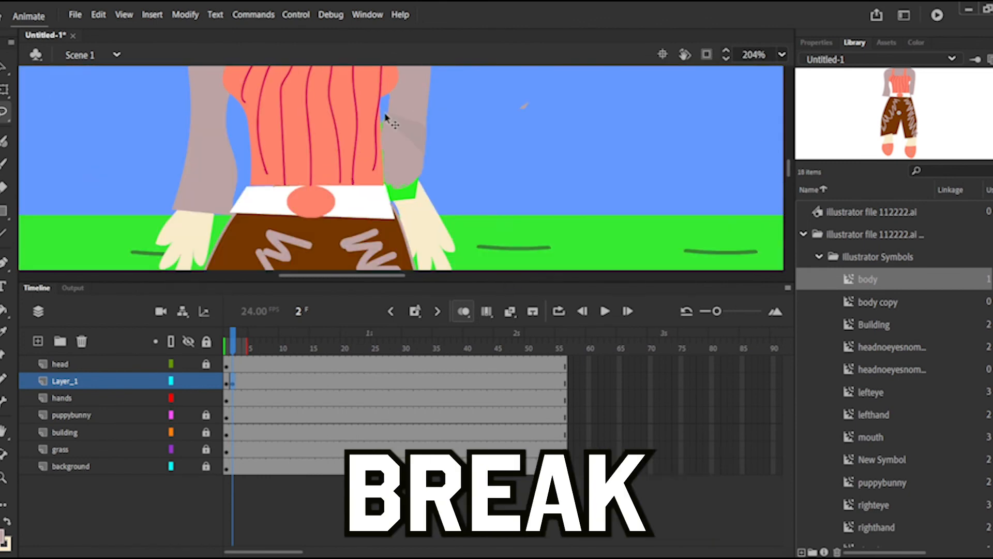
# Try to swing the forearm and hand outwards on frame 2, turn off onion skinning and compare with frame 1
pyautogui.moveTo(399, 106)
pyautogui.mouseDown()
pyautogui.moveTo(386, 191)
pyautogui.moveTo(384, 120)
pyautogui.mouseUp()
pyautogui.click(3, 67)
pyautogui.click(4, 90)
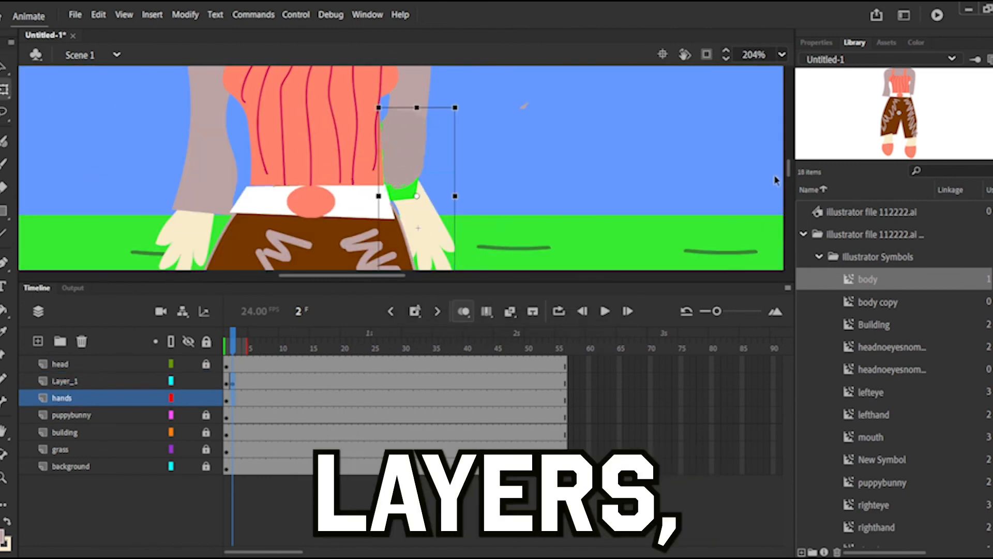
pyautogui.moveTo(789, 170); pyautogui.dragTo(789, 176)
pyautogui.moveTo(458, 220); pyautogui.dragTo(471, 218)
pyautogui.moveTo(789, 175); pyautogui.dragTo(788, 162)
pyautogui.hotkey('ctrl', '-')
pyautogui.click(3, 67)
pyautogui.click(463, 311)
pyautogui.click(226, 345)
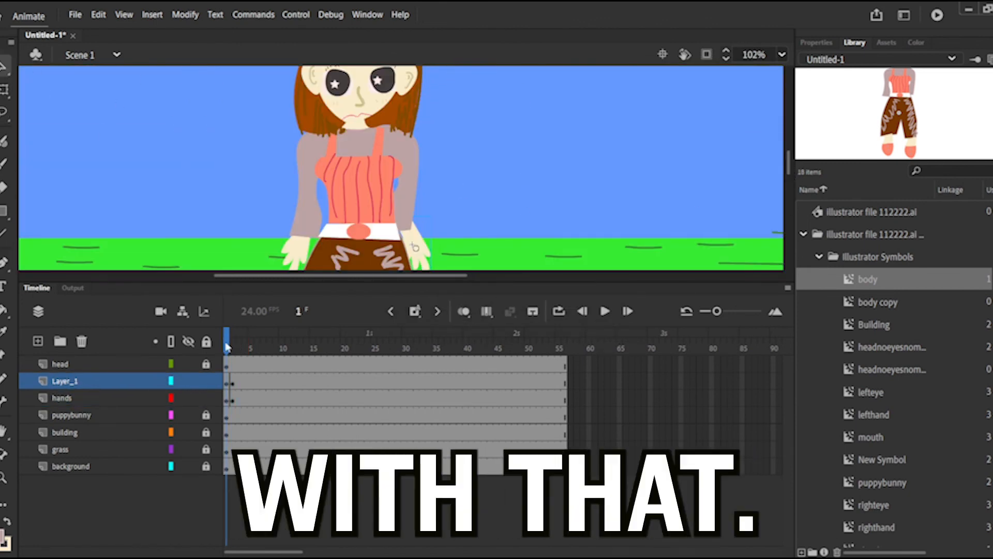
# Try to rotate the forearm and hand on frame 3 with Edit Multiple Frames on, and undo the recent arm changes
pyautogui.click(231, 386)
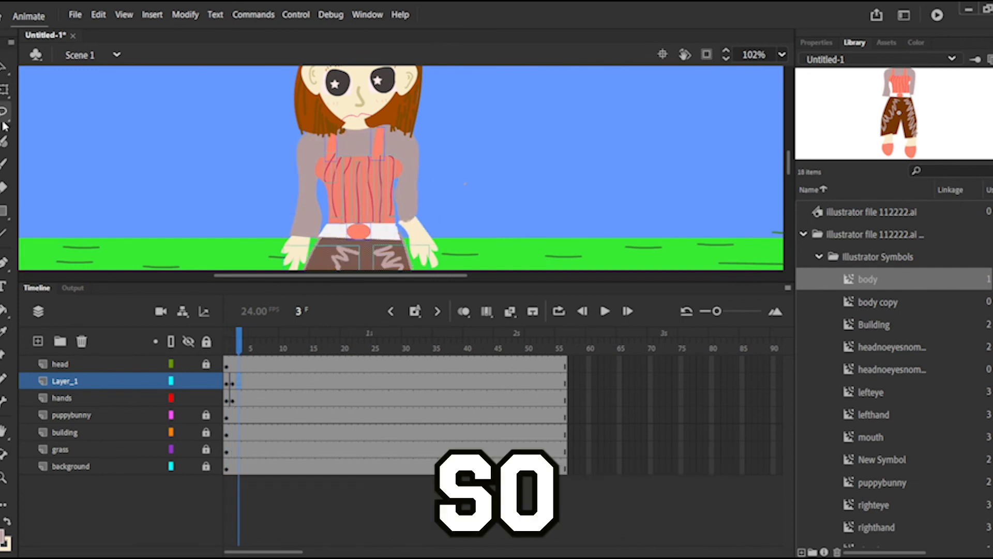
pyautogui.moveTo(397, 185)
pyautogui.mouseDown()
pyautogui.moveTo(399, 221)
pyautogui.moveTo(398, 182)
pyautogui.mouseUp()
pyautogui.click(4, 90)
pyautogui.click(486, 311)
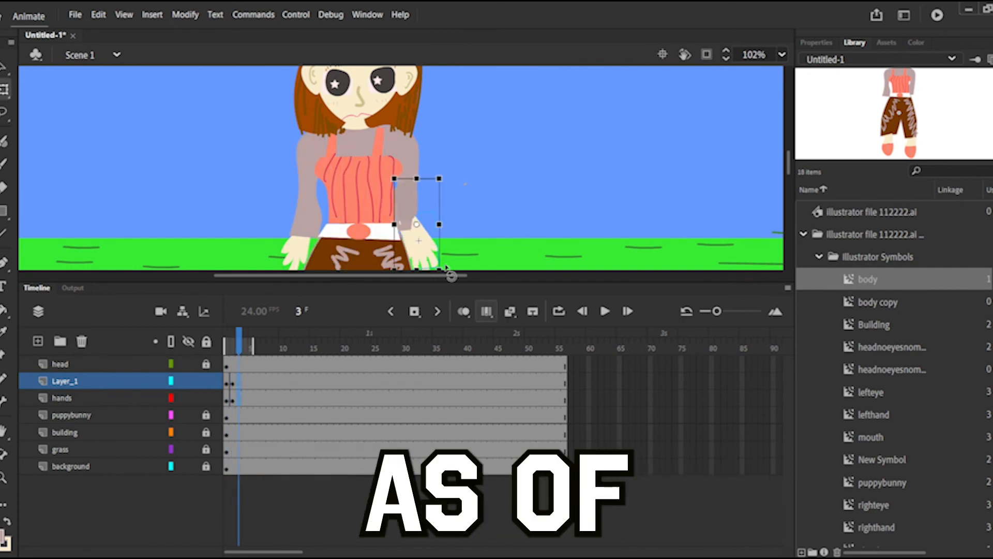
pyautogui.moveTo(446, 270); pyautogui.dragTo(448, 268)
pyautogui.moveTo(239, 340); pyautogui.dragTo(246, 344)
pyautogui.hotkey('ctrl', 'z')
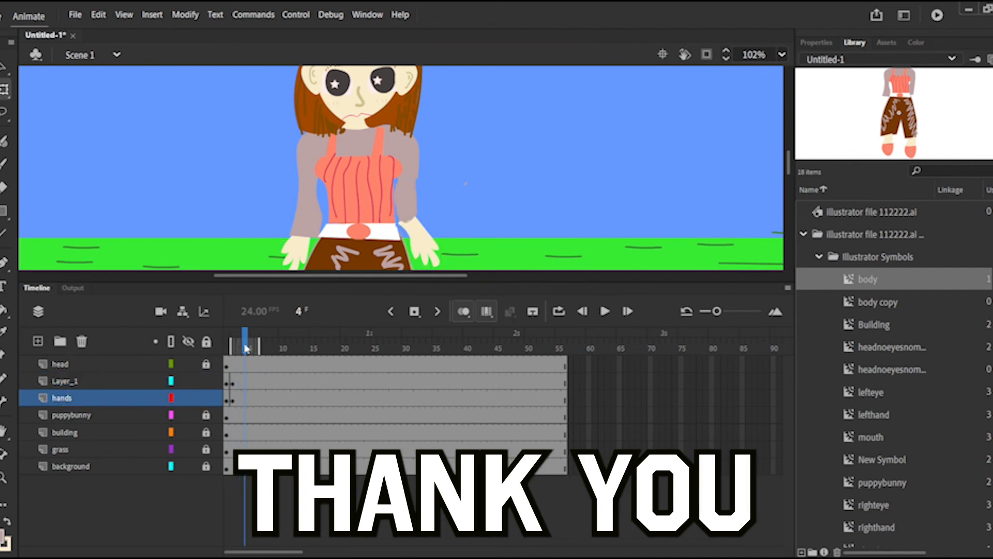
pyautogui.hotkey('ctrl', 'z')
pyautogui.hotkey('ctrl', 'z')
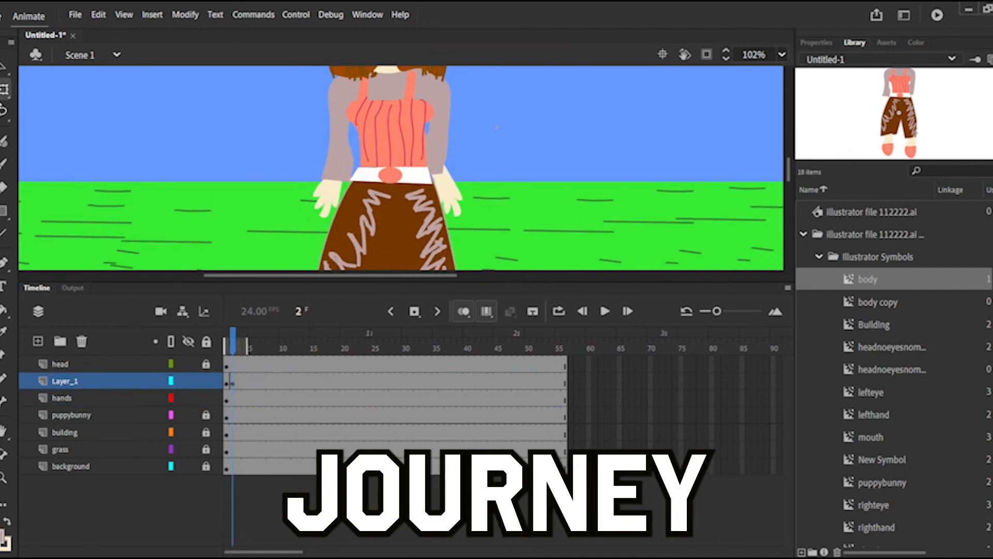
# Try to swing the forearm and hand outwards on frame 2 again, compare with frame 1 and undo the rotation
pyautogui.moveTo(429, 127)
pyautogui.mouseDown()
pyautogui.moveTo(428, 166)
pyautogui.moveTo(442, 137)
pyautogui.mouseUp()
pyautogui.click(234, 339)
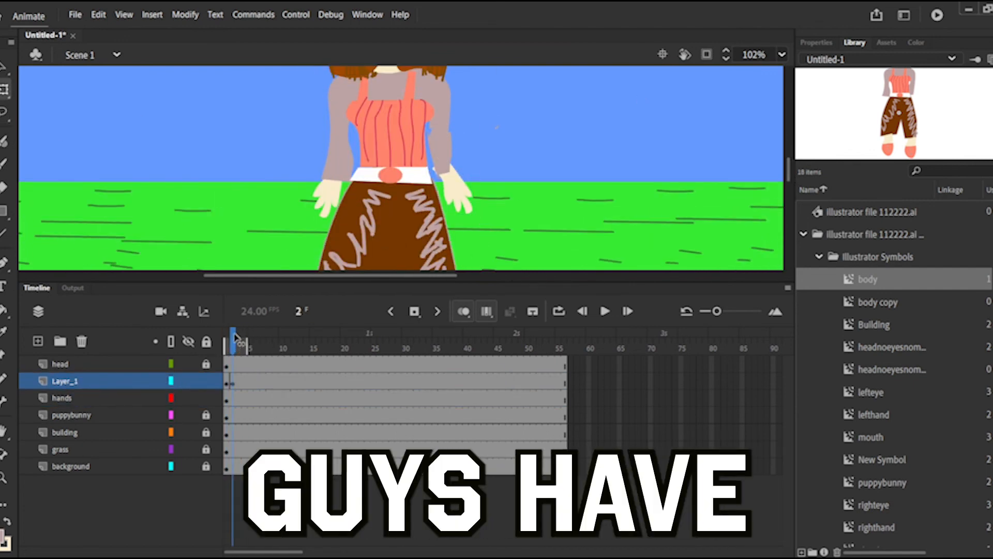
pyautogui.click(228, 342)
pyautogui.hotkey('ctrl', 'z')
# Lasso the forearm and hand on frame 2, rotate them outwards from the elbow and check the pose on frame 3
pyautogui.click(251, 147)
pyautogui.press('l')
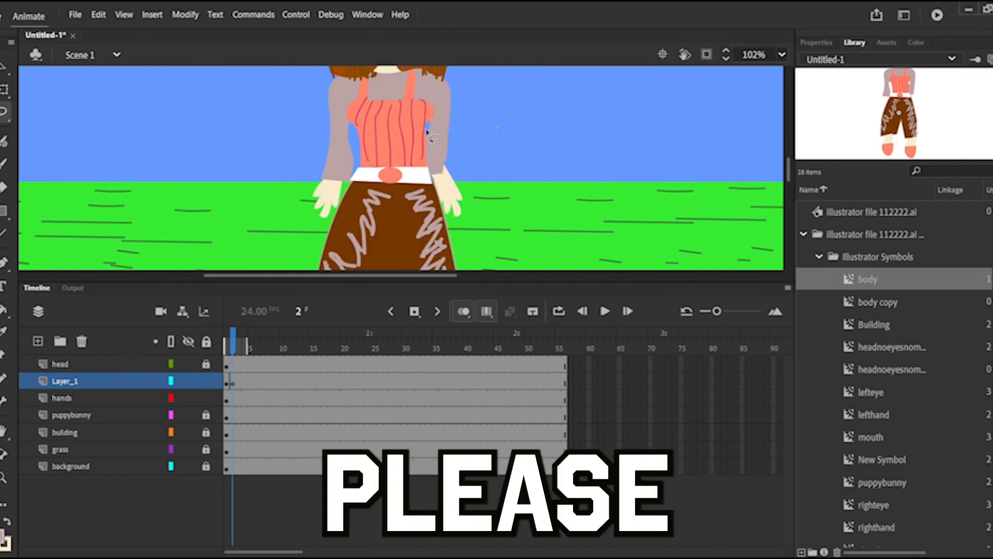
pyautogui.moveTo(428, 129)
pyautogui.mouseDown()
pyautogui.moveTo(451, 137)
pyautogui.moveTo(446, 177)
pyautogui.mouseUp()
pyautogui.click(439, 144)
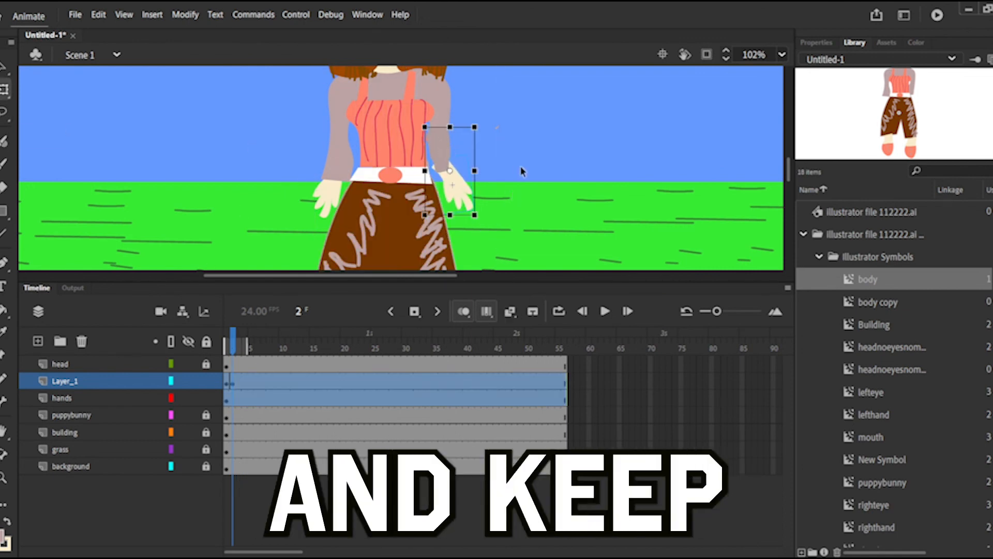
pyautogui.click(248, 350)
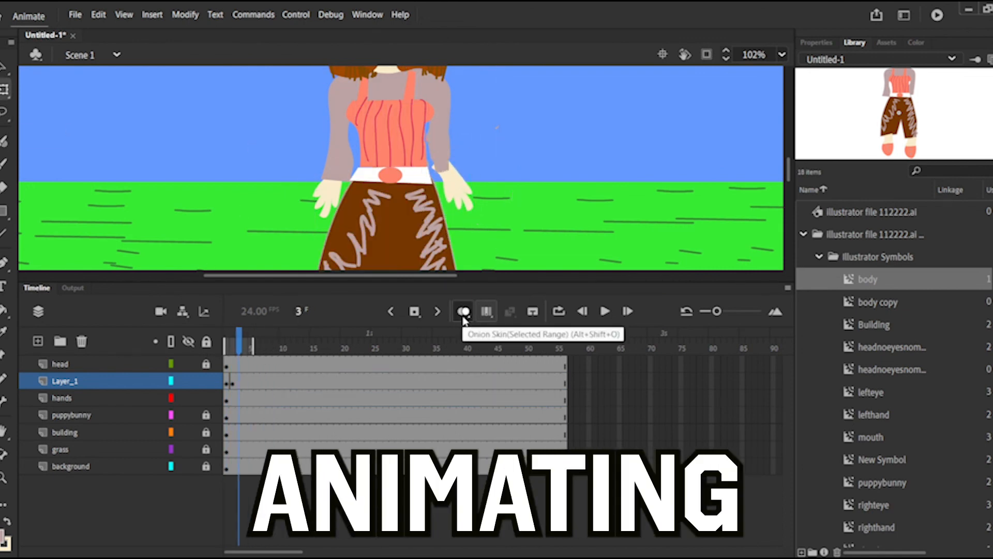
pyautogui.click(234, 347)
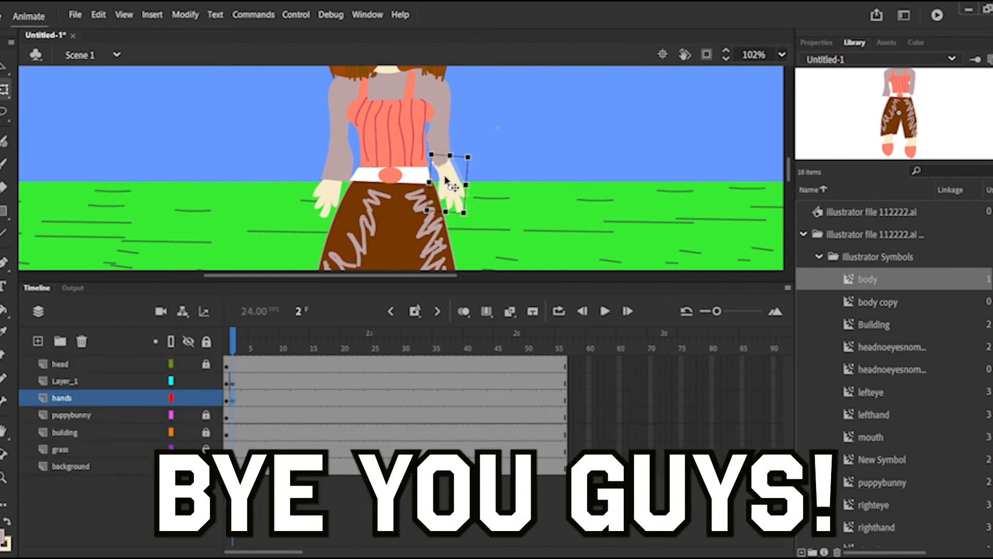
# Brush over the gap at the sleeve's wrist end on frame 1, lock the hands layer and select Layer_1
pyautogui.press('b')
pyautogui.scroll(4, 479, 200)
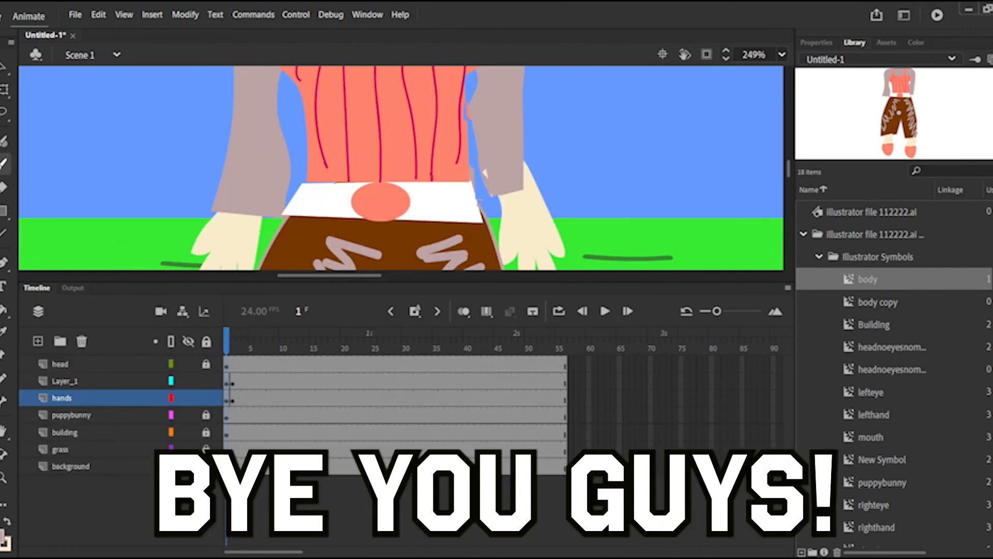
pyautogui.moveTo(483, 168); pyautogui.dragTo(490, 190)
pyautogui.click(206, 398)
pyautogui.click(66, 381)
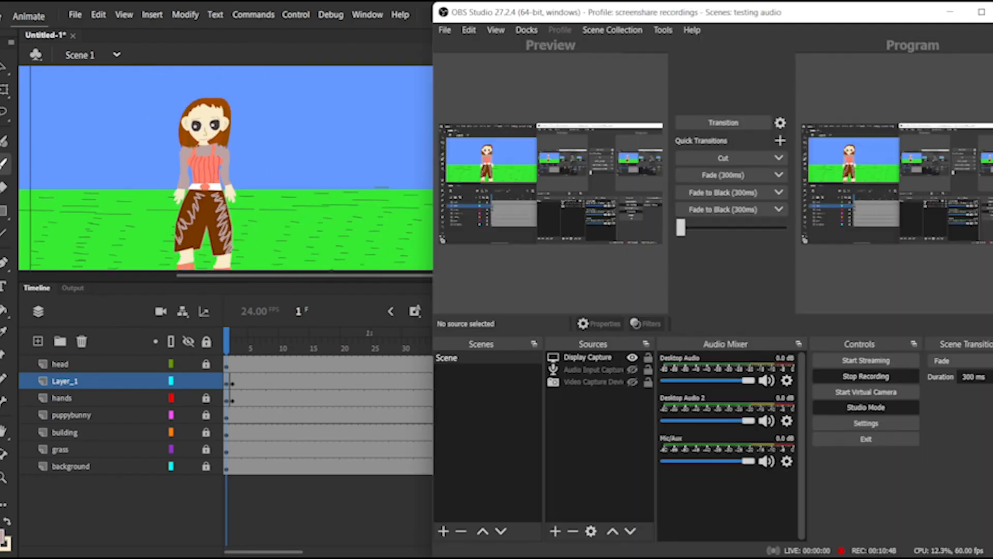